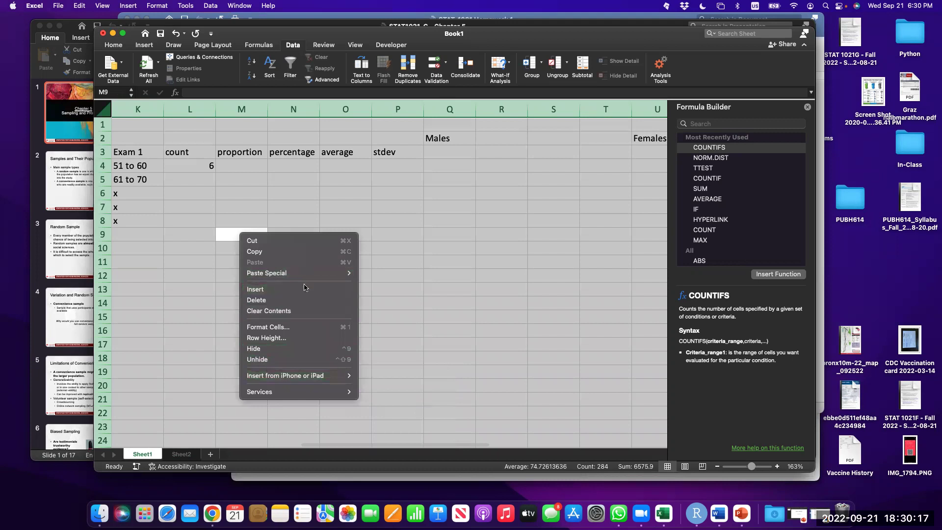
Clear all contents of Sheet1 and paste the exam grades table copied from the Word document STAT-1021 Homework 1 at cell A1
{"action": "left_click", "coordinate": [279, 311]}
{"action": "scroll", "coordinate": [279, 311], "scroll_direction": "left", "scroll_amount": 10}
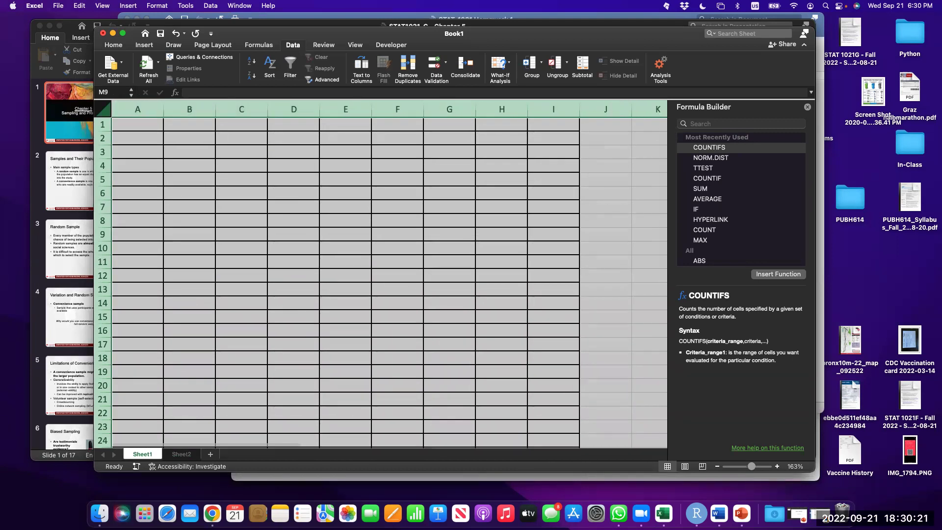
{"action": "left_click", "coordinate": [717, 513]}
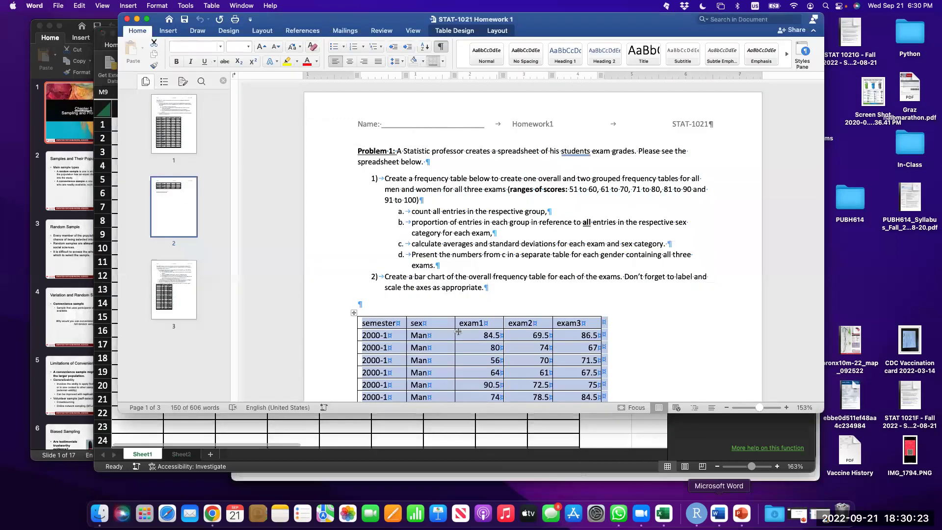
{"action": "scroll", "coordinate": [454, 341], "scroll_direction": "up", "scroll_amount": 1}
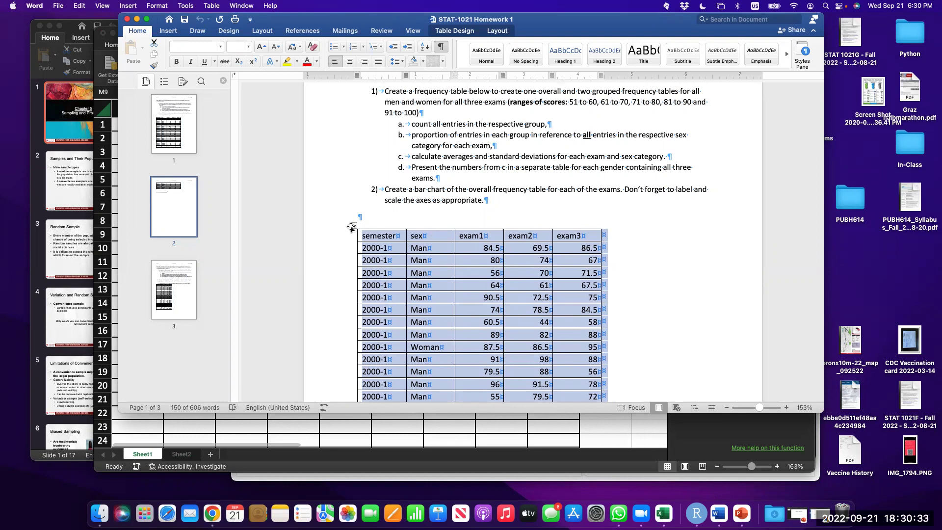
{"action": "key", "text": "super+c"}
{"action": "left_click", "coordinate": [211, 440]}
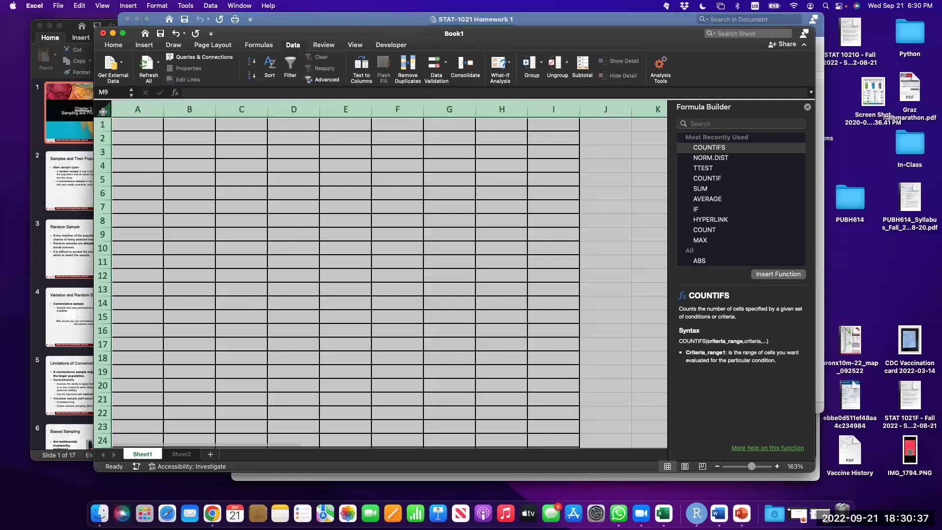
{"action": "left_click", "coordinate": [128, 125]}
{"action": "key", "text": "super+v"}
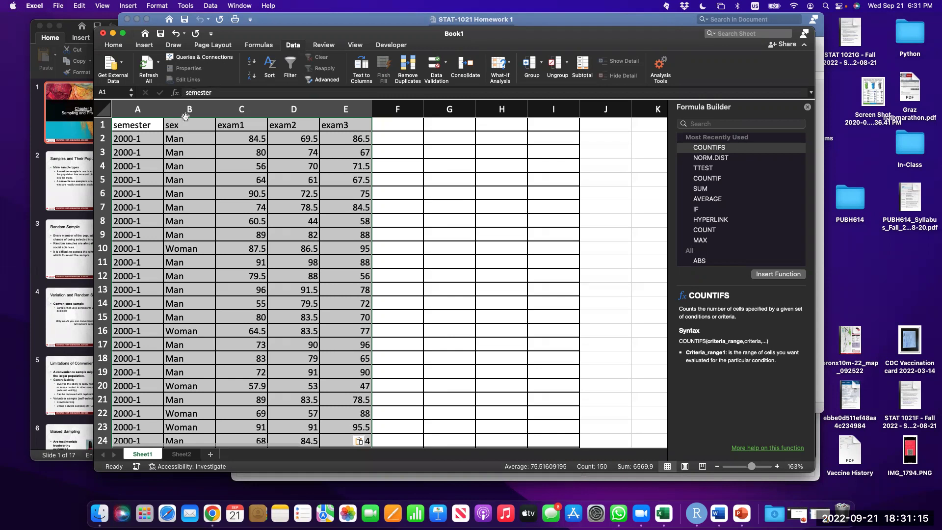
Copy the semester and sex columns and insert the copies before the exam2 column
{"action": "left_click_drag", "start_coordinate": [188, 109], "coordinate": [120, 94]}
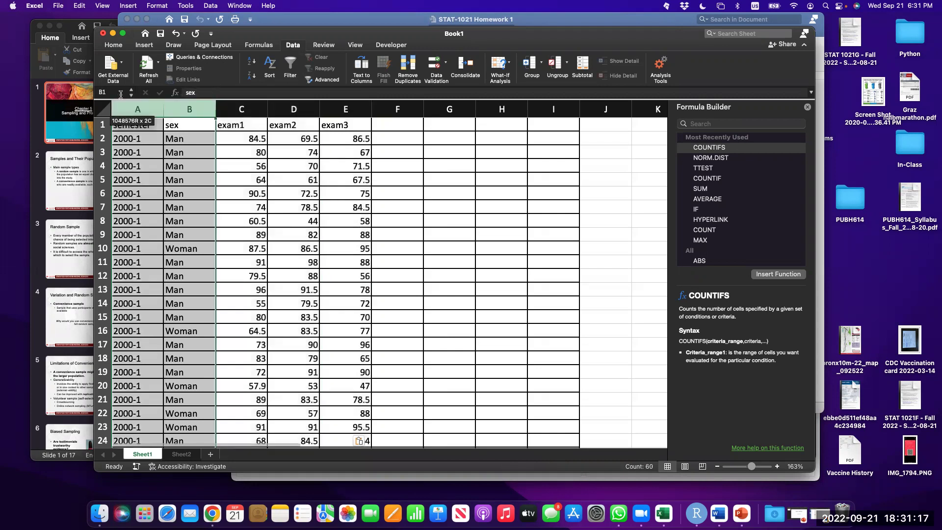
{"action": "key", "text": "super+c"}
{"action": "left_click", "coordinate": [283, 110]}
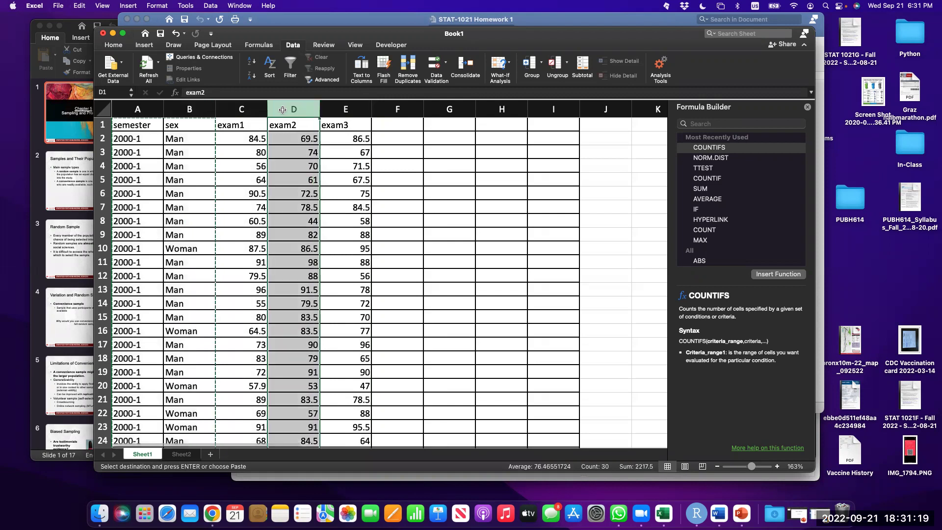
{"action": "right_click", "coordinate": [283, 110]}
{"action": "left_click", "coordinate": [312, 166]}
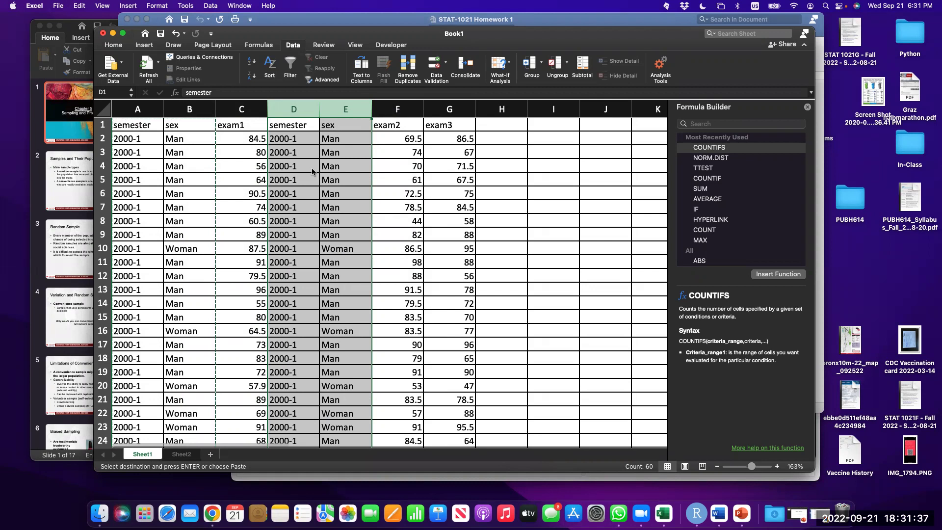
Insert another copy of the semester and sex columns before the exam3 column and close the Formula Builder
{"action": "key", "text": "super+c"}
{"action": "left_click", "coordinate": [440, 106]}
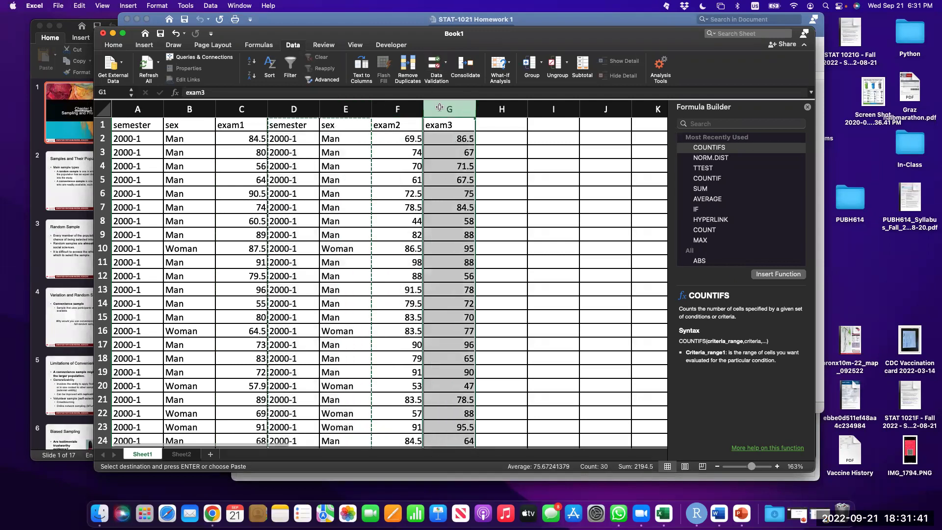
{"action": "right_click", "coordinate": [439, 106]}
{"action": "left_click", "coordinate": [471, 161]}
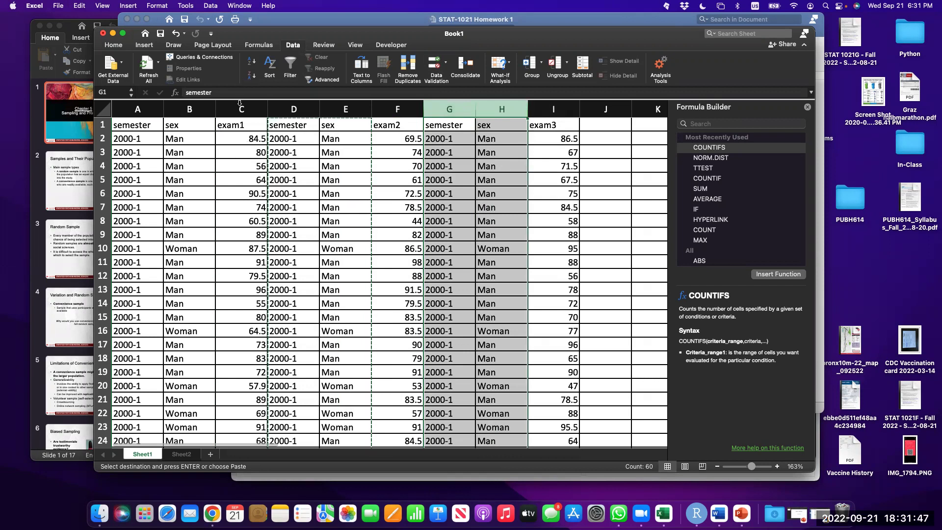
{"action": "left_click", "coordinate": [807, 107]}
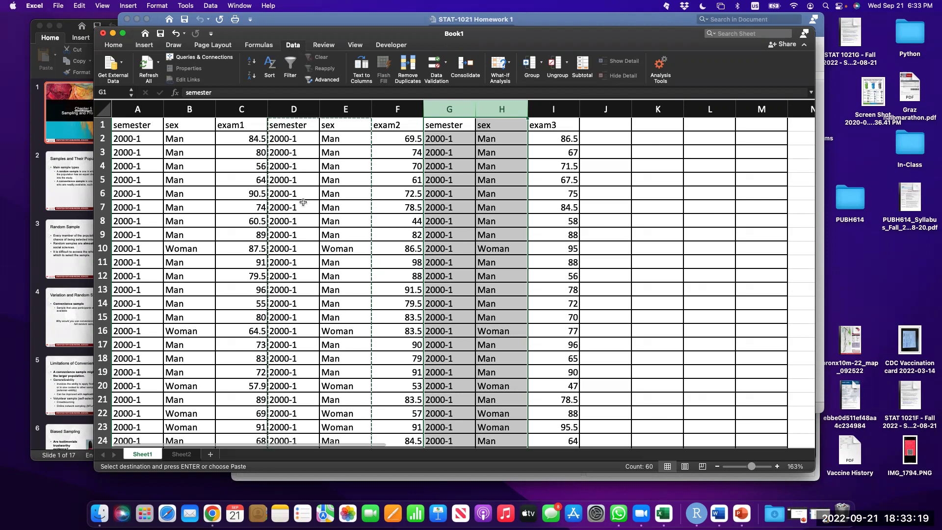
Sort columns A to C by sex from Z to A, with a second level by exam1 from smallest to largest
{"action": "left_click", "coordinate": [286, 187]}
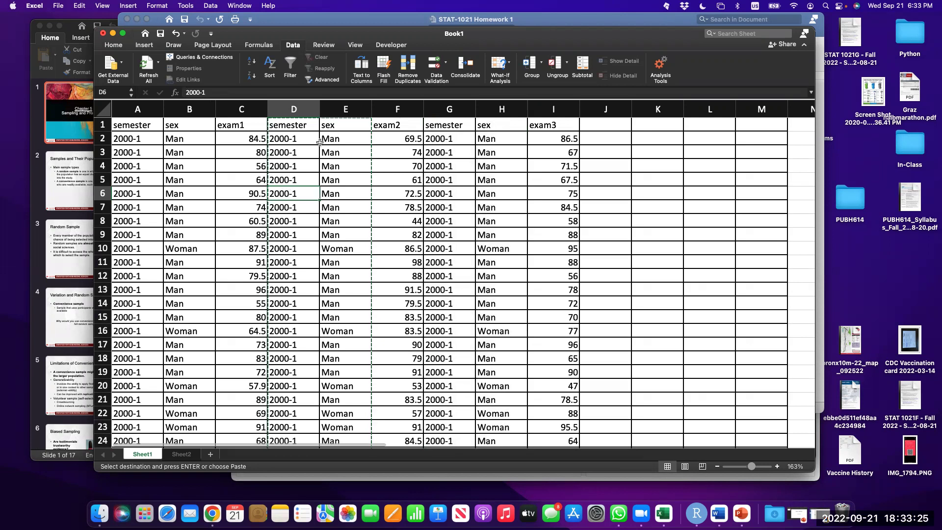
{"action": "left_click", "coordinate": [143, 106]}
{"action": "left_click_drag", "start_coordinate": [185, 106], "coordinate": [239, 106]}
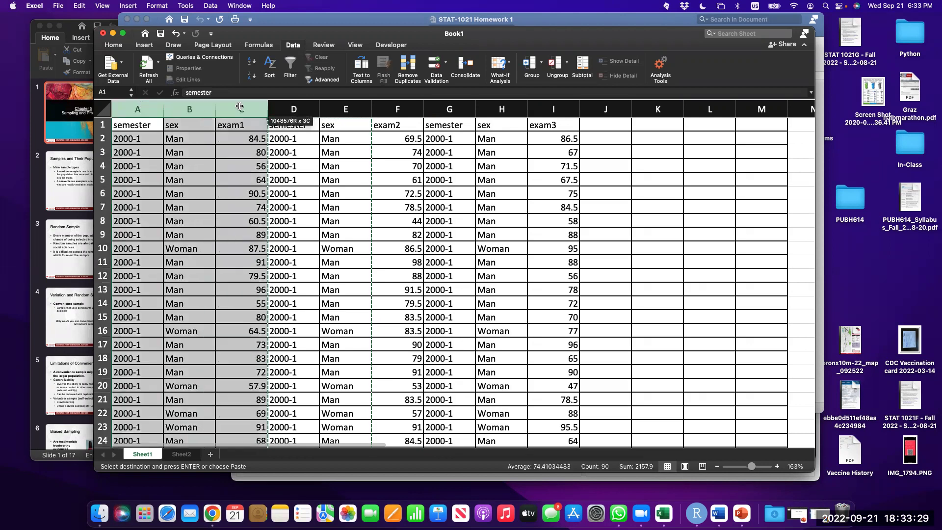
{"action": "left_click", "coordinate": [275, 67]}
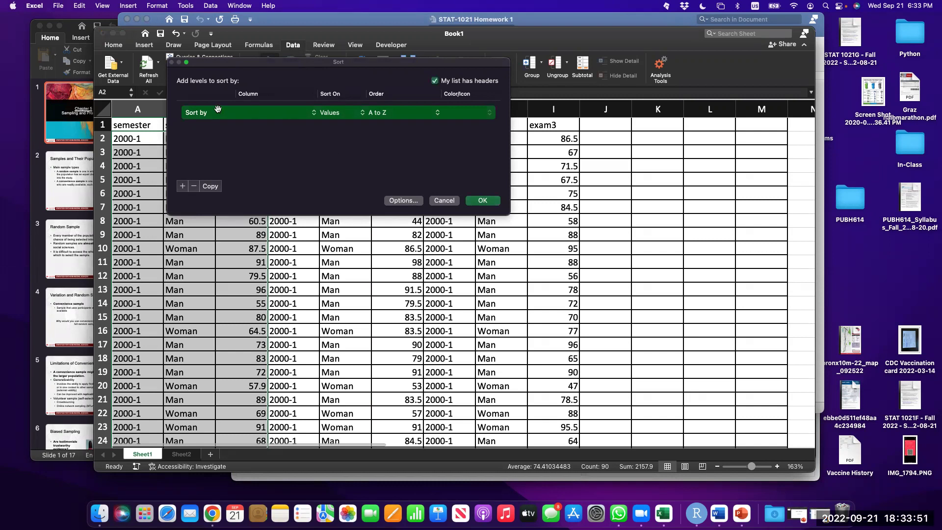
{"action": "left_click", "coordinate": [264, 116]}
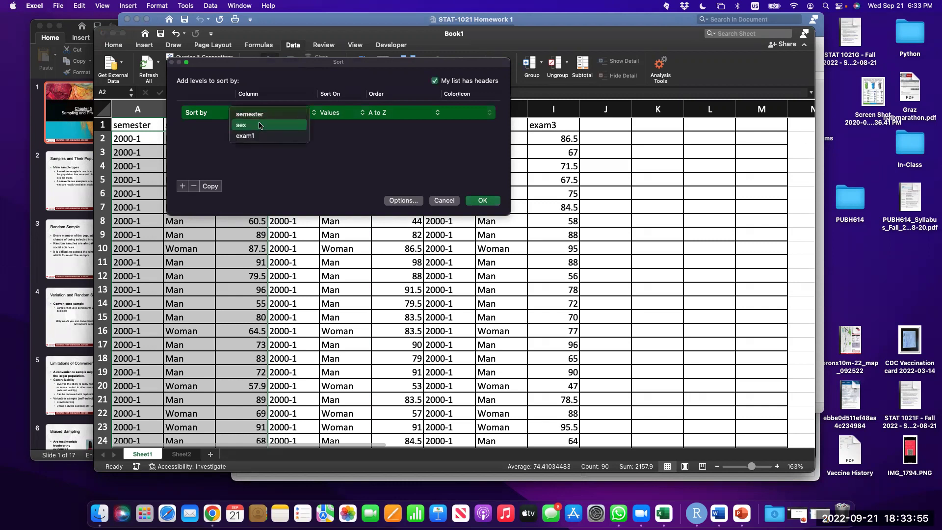
{"action": "left_click", "coordinate": [260, 126]}
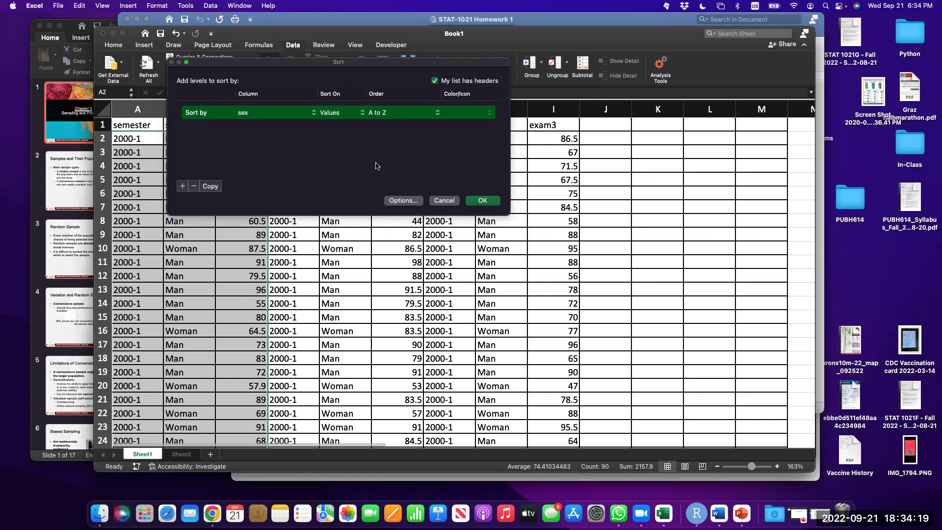
{"action": "left_click", "coordinate": [391, 112]}
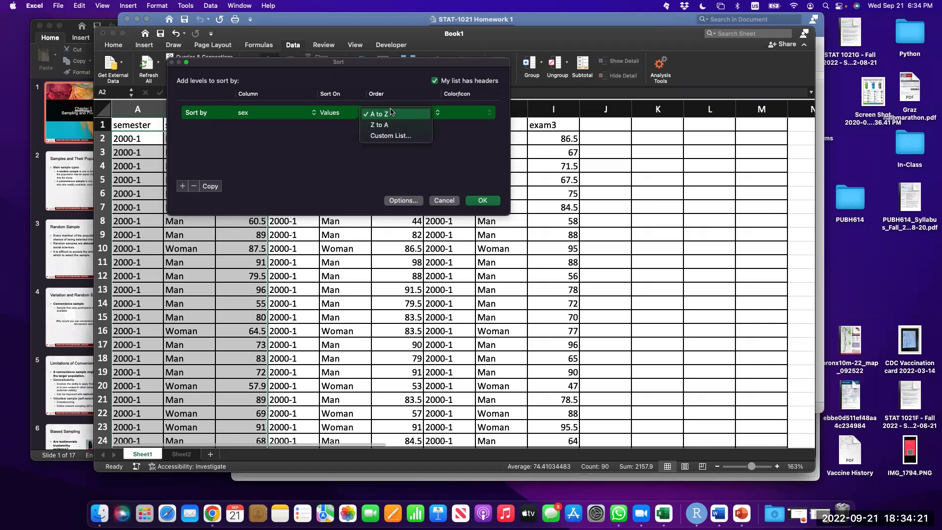
{"action": "left_click", "coordinate": [391, 125]}
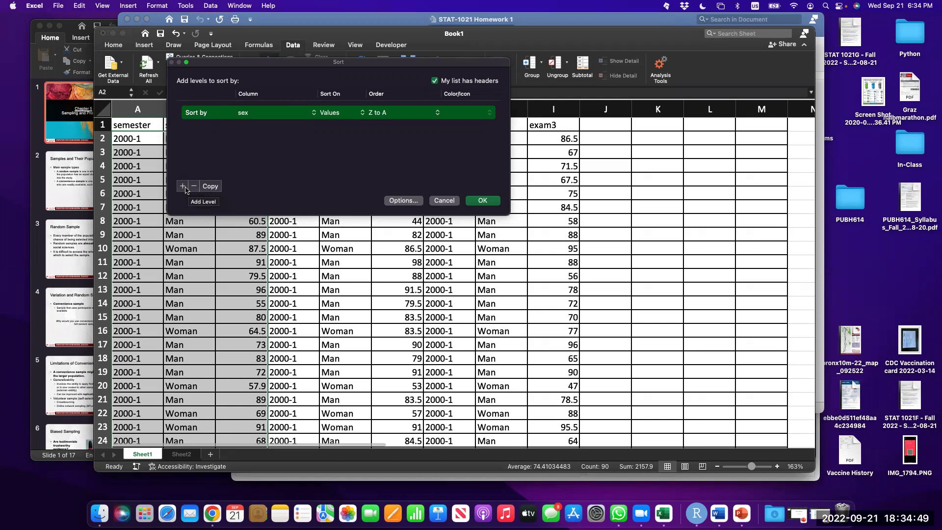
{"action": "left_click", "coordinate": [183, 187]}
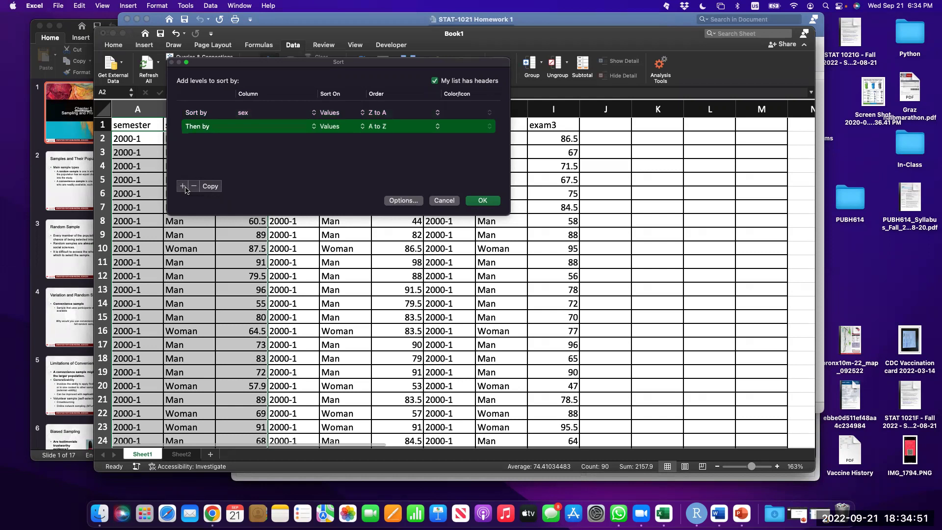
{"action": "left_click", "coordinate": [256, 130]}
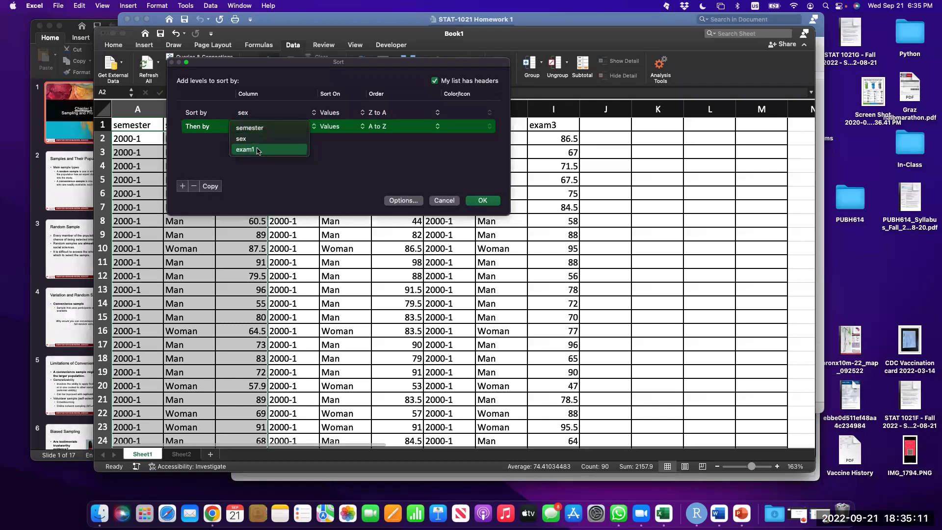
{"action": "left_click", "coordinate": [259, 151]}
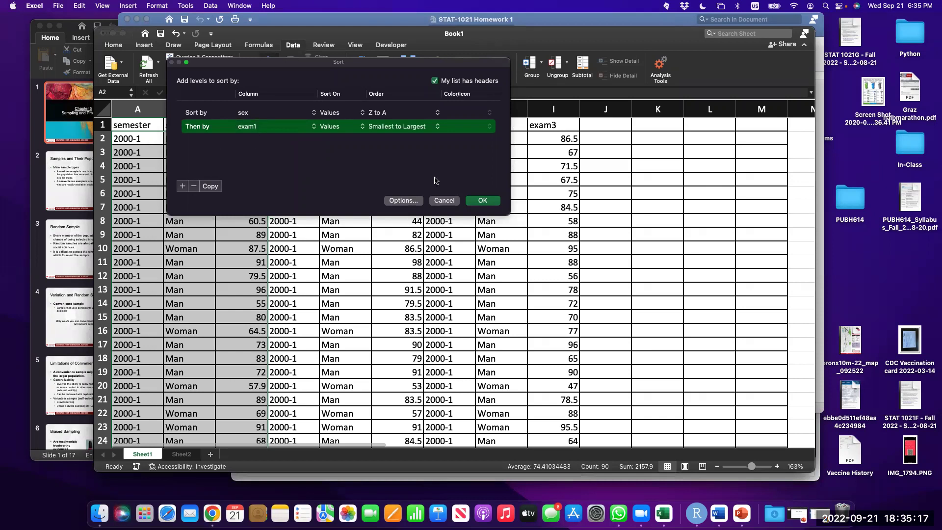
{"action": "left_click", "coordinate": [483, 201]}
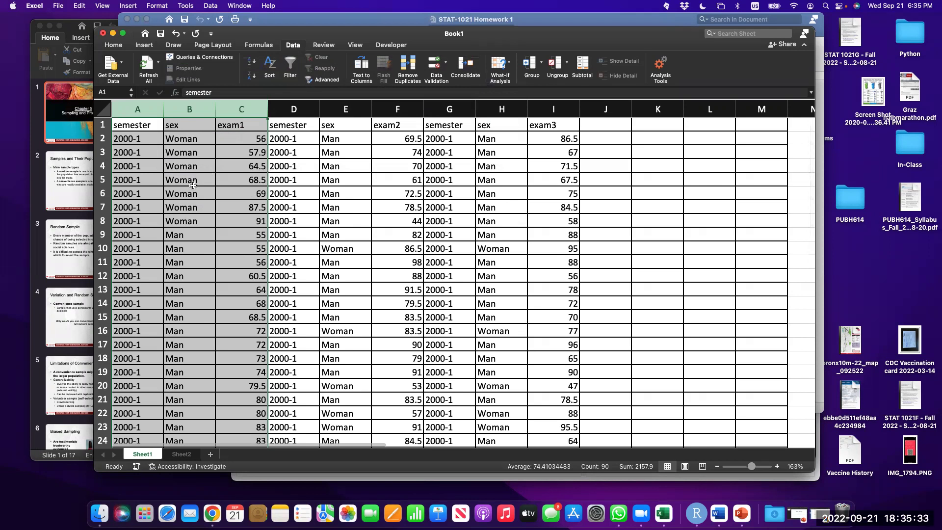
Sort columns D to F by sex from A to Z, with a second level by exam2 from smallest to largest
{"action": "left_click_drag", "start_coordinate": [294, 109], "coordinate": [382, 103]}
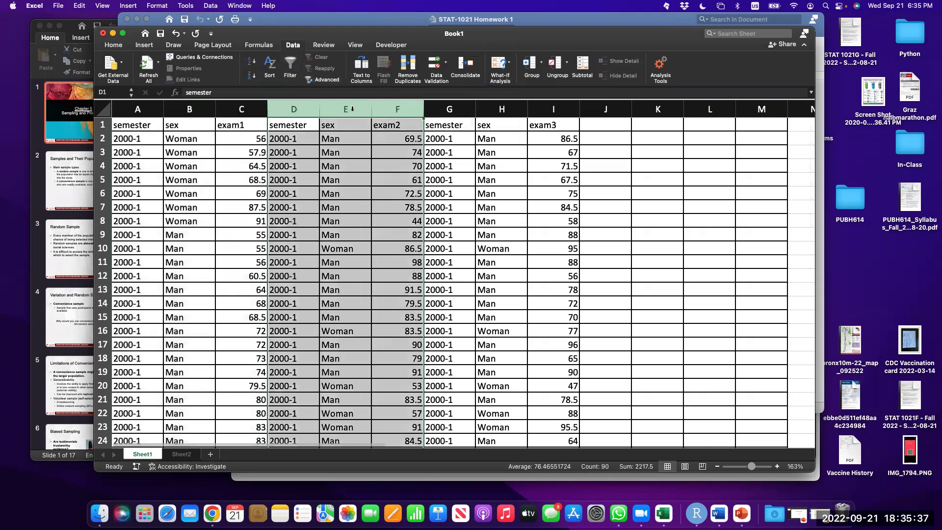
{"action": "left_click", "coordinate": [268, 63]}
{"action": "left_click", "coordinate": [267, 116]}
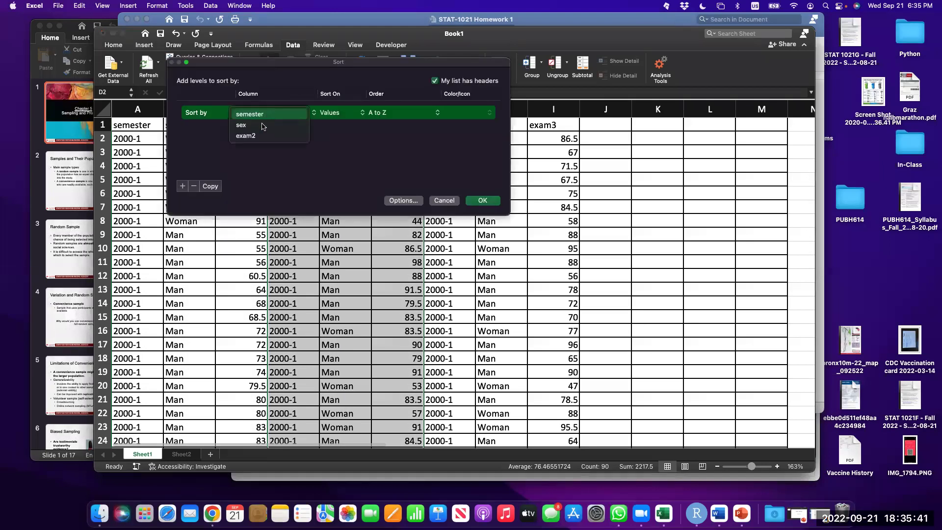
{"action": "left_click", "coordinate": [263, 125]}
{"action": "left_click", "coordinate": [180, 186]}
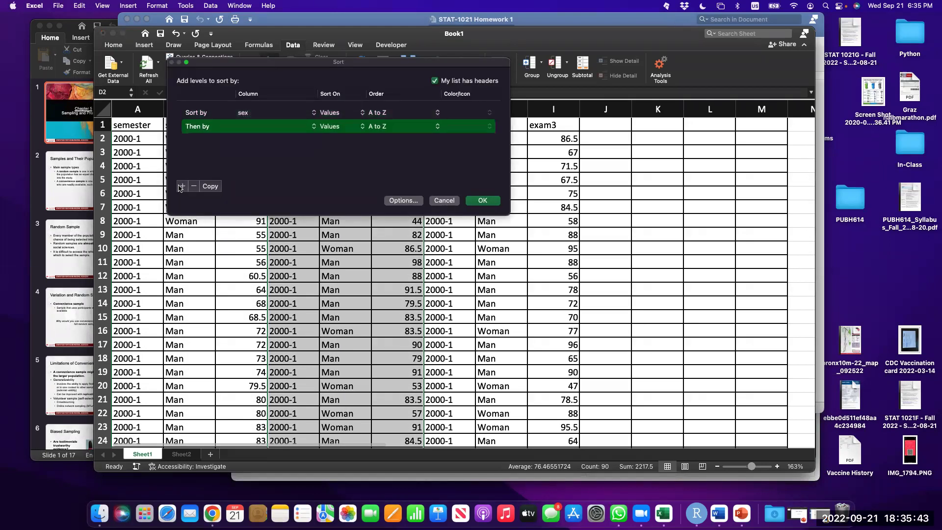
{"action": "left_click", "coordinate": [245, 127]}
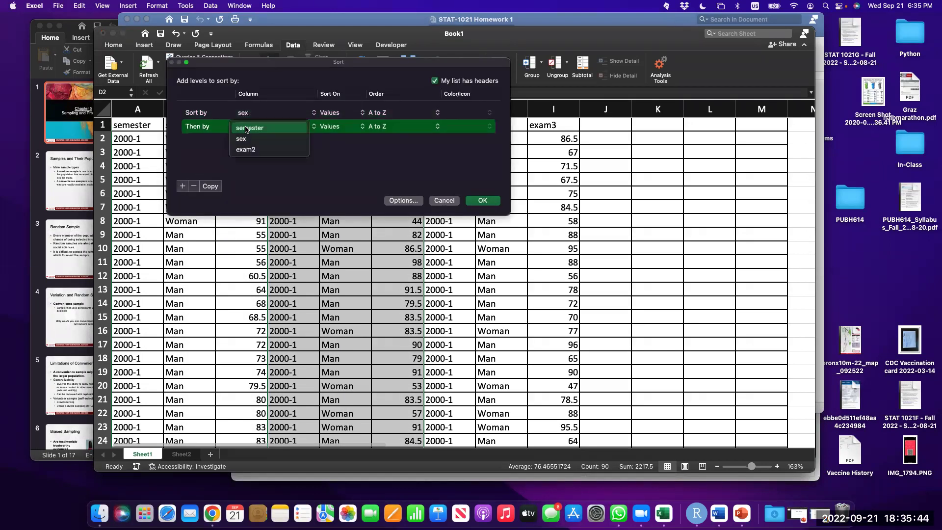
{"action": "left_click", "coordinate": [243, 151]}
{"action": "left_click", "coordinate": [483, 200]}
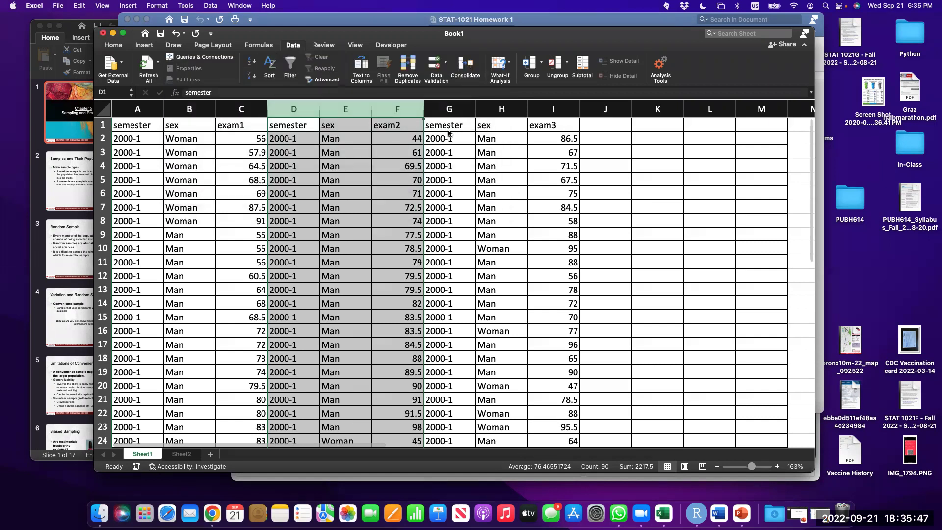
Sort columns G to I by sex from A to Z, with a second level by exam3 from smallest to largest
{"action": "left_click_drag", "start_coordinate": [449, 108], "coordinate": [544, 107]}
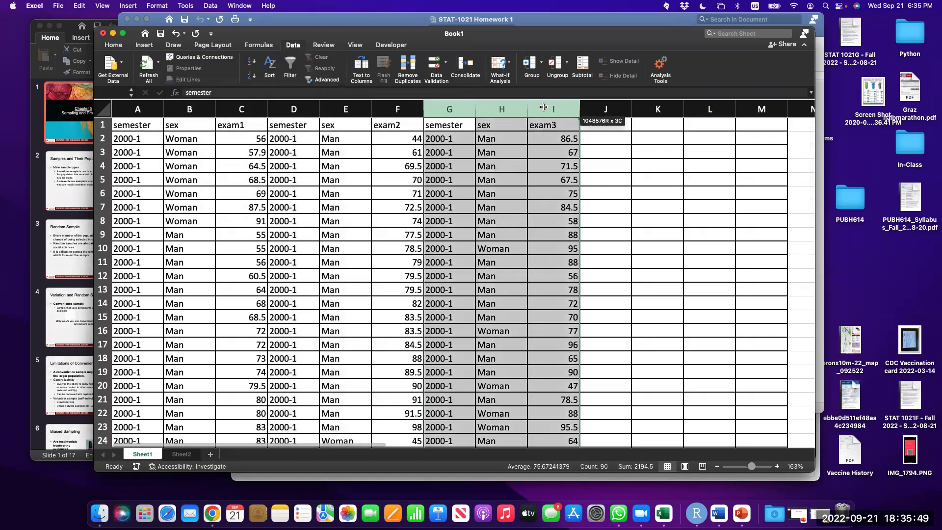
{"action": "right_click", "coordinate": [482, 107]}
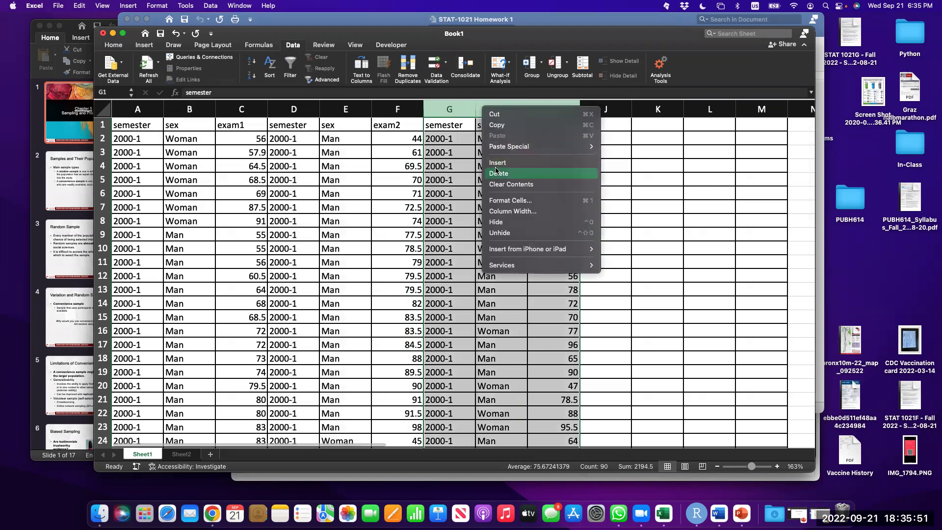
{"action": "left_click", "coordinate": [269, 74]}
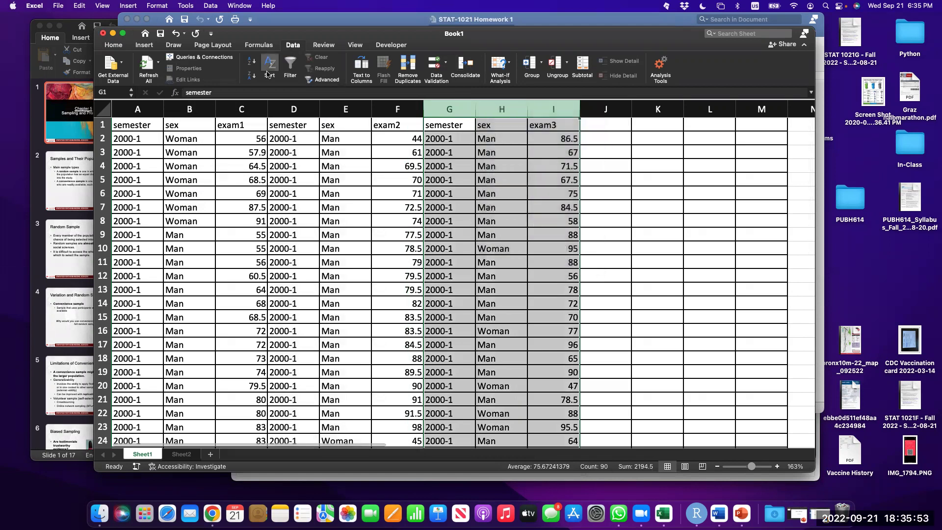
{"action": "left_click", "coordinate": [255, 113]}
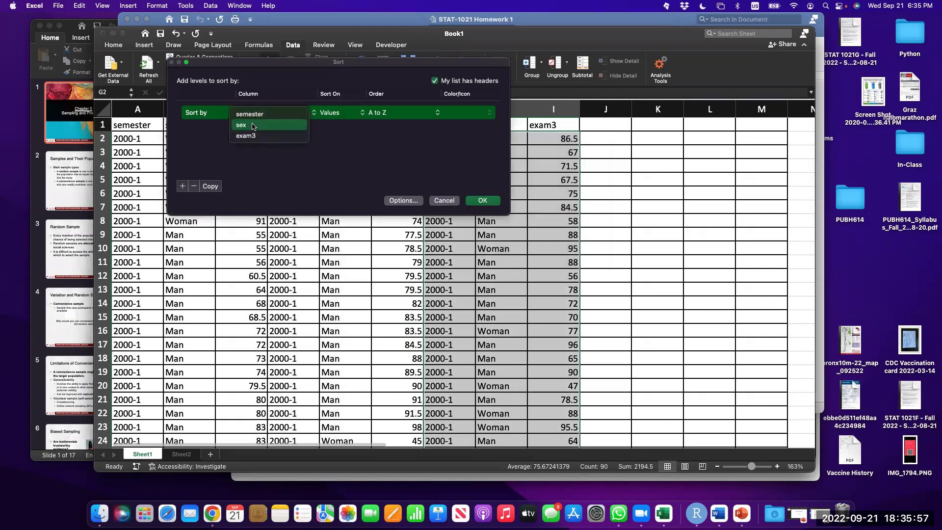
{"action": "left_click", "coordinate": [251, 125]}
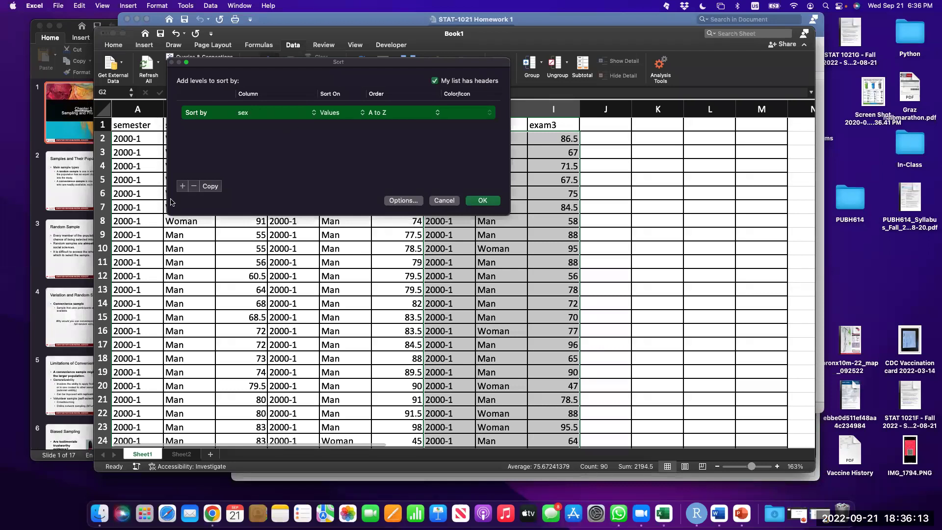
{"action": "left_click", "coordinate": [182, 186]}
{"action": "left_click", "coordinate": [250, 126]}
{"action": "left_click", "coordinate": [246, 148]}
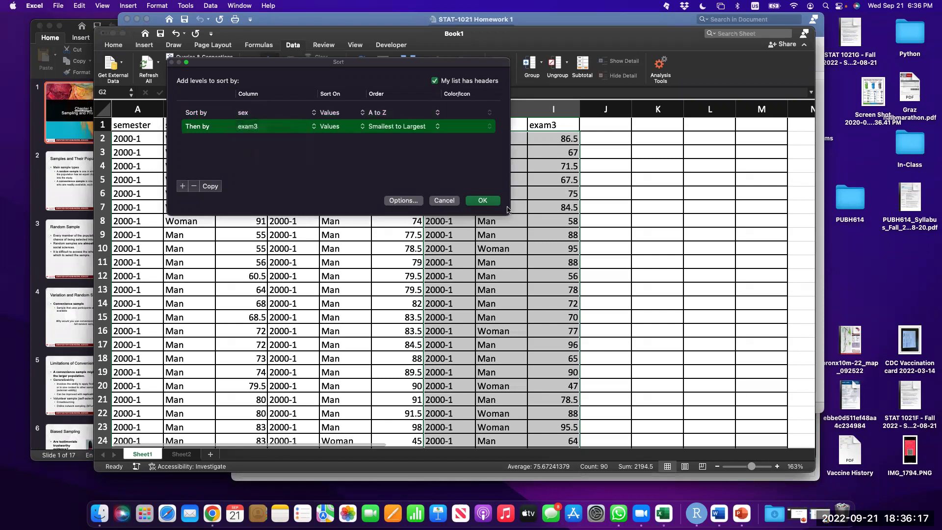
{"action": "left_click", "coordinate": [483, 200]}
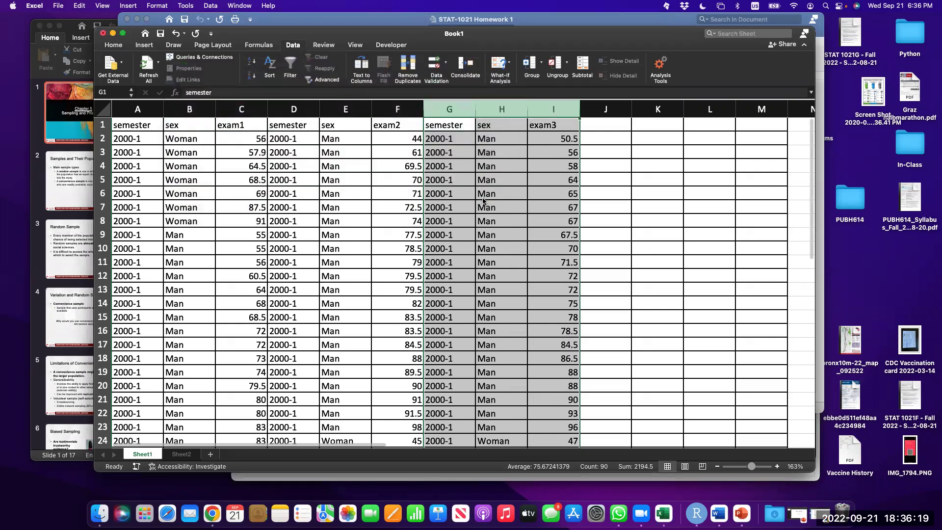
{"action": "left_click", "coordinate": [676, 206]}
{"action": "scroll", "coordinate": [677, 206], "scroll_direction": "right", "scroll_amount": 2}
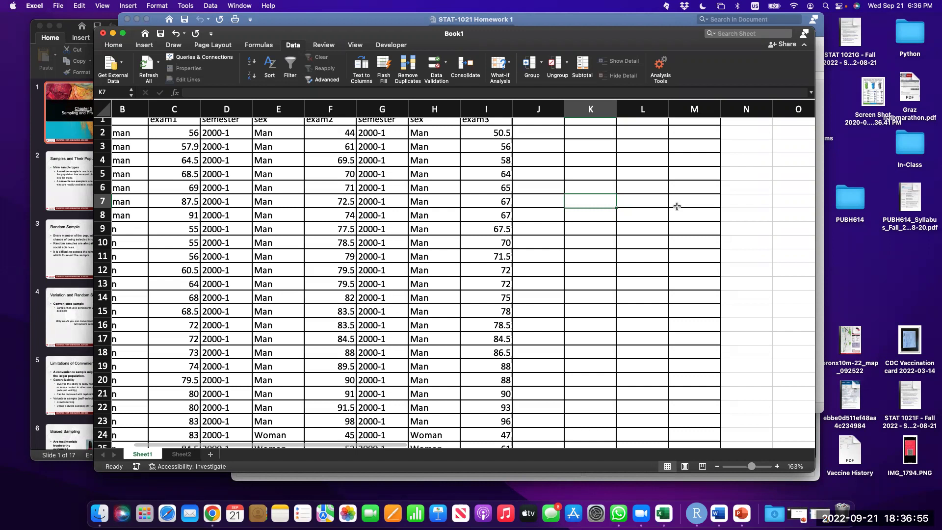
Enter the labels Exam, Overall and Groups in cells O4 to O6
{"action": "scroll", "coordinate": [667, 241], "scroll_direction": "right", "scroll_amount": 5}
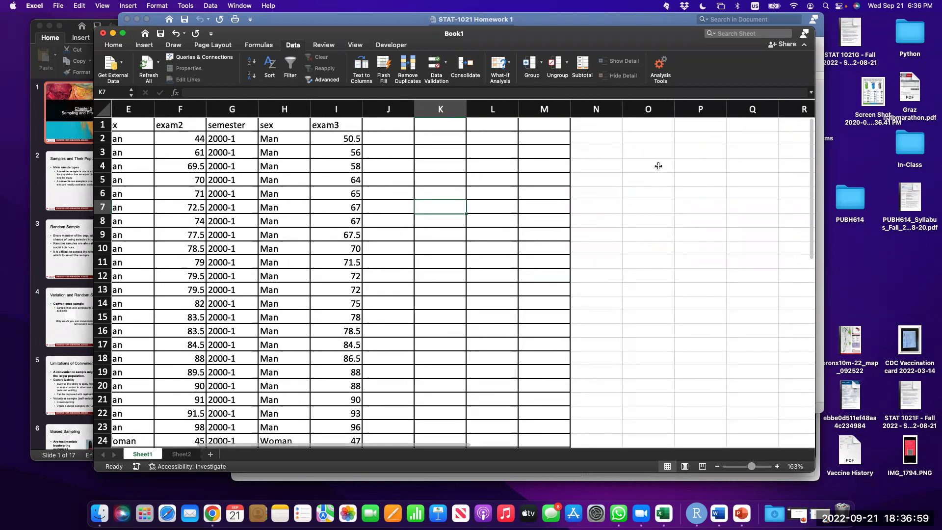
{"action": "left_click", "coordinate": [630, 165]}
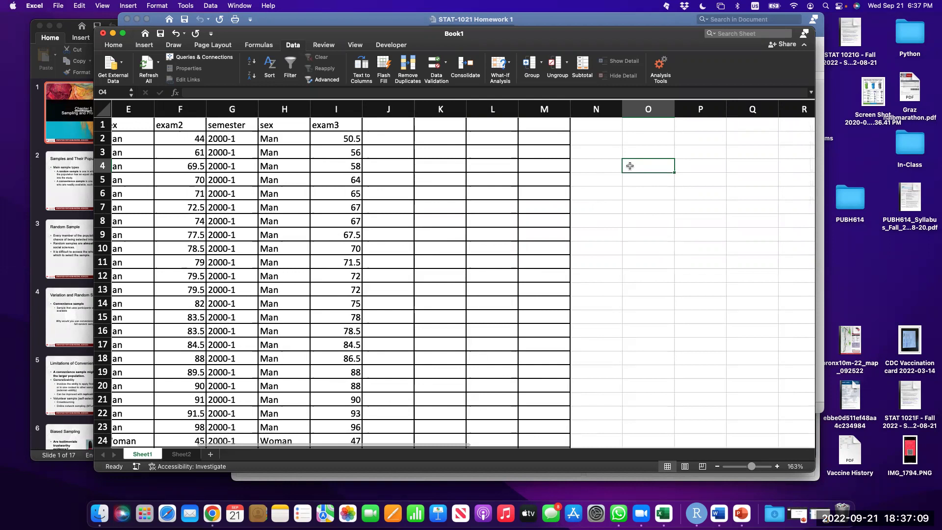
{"action": "type", "text": "Exam"}
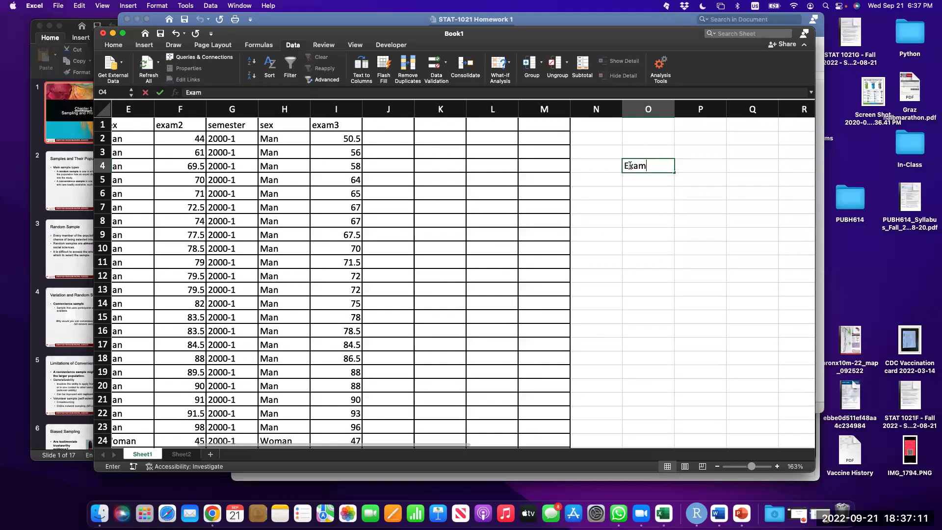
{"action": "key", "text": "Return"}
{"action": "type", "text": "Overal"}
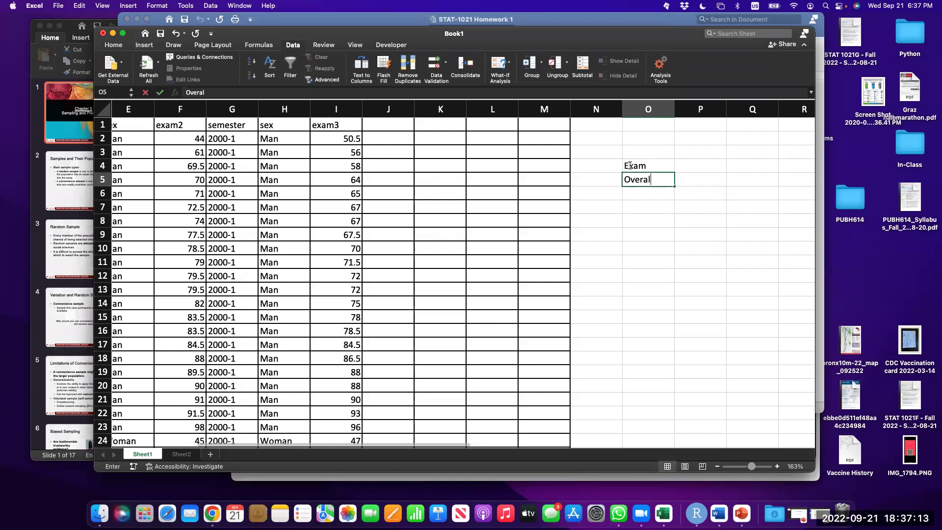
{"action": "type", "text": "l"}
{"action": "key", "text": "Return"}
{"action": "type", "text": "I"}
{"action": "key", "text": "BackSpace"}
{"action": "type", "text": "Groups"}
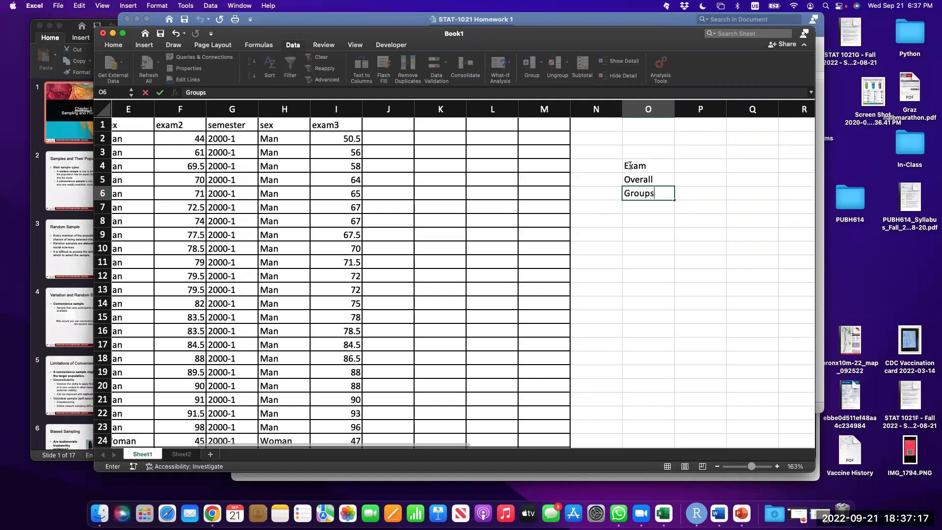
{"action": "key", "text": "Return"}
List the score groups 41 to 50, 51 to 60 and 61 to 70 in cells O7 to O9
{"action": "type", "text": "41 to 50"}
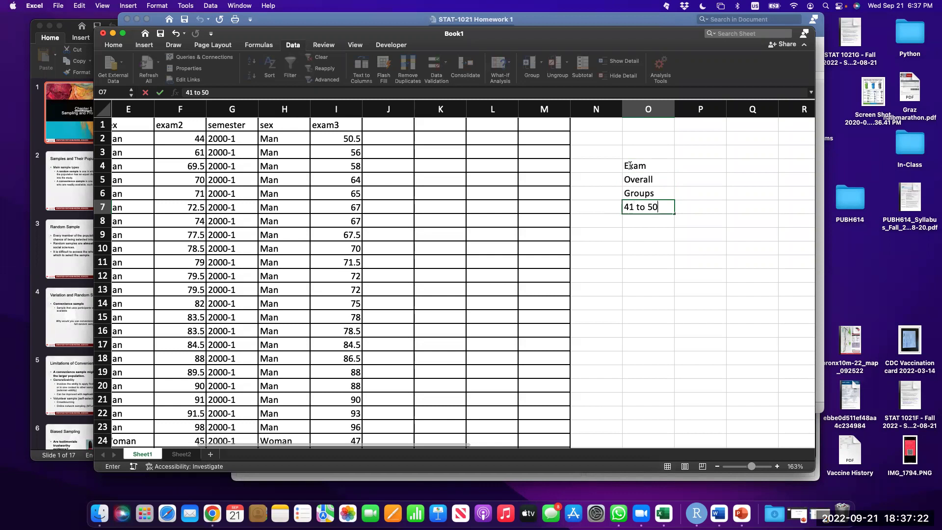
{"action": "key", "text": "Return"}
{"action": "type", "text": "50 to"}
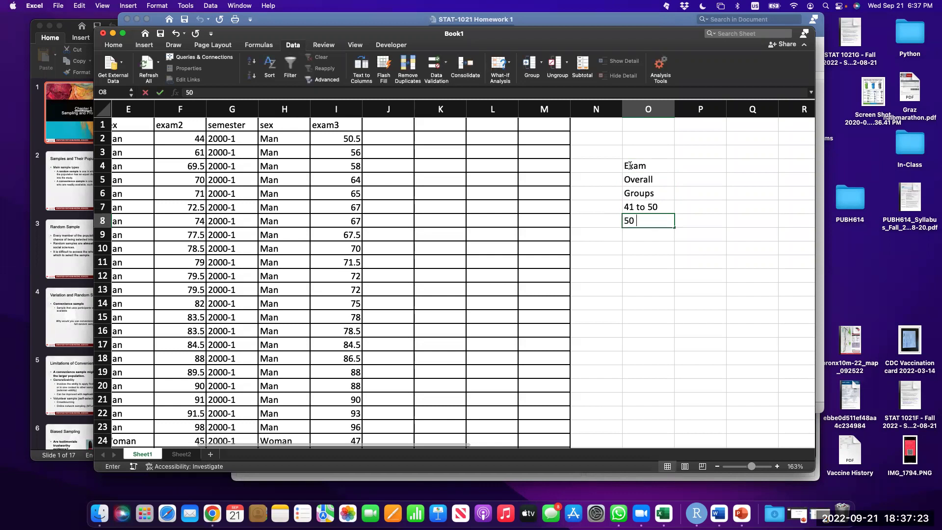
{"action": "key", "text": "BackSpace"}
{"action": "key", "text": "BackSpace"}
{"action": "key", "text": "BackSpace"}
{"action": "key", "text": "BackSpace"}
{"action": "key", "text": "BackSpace"}
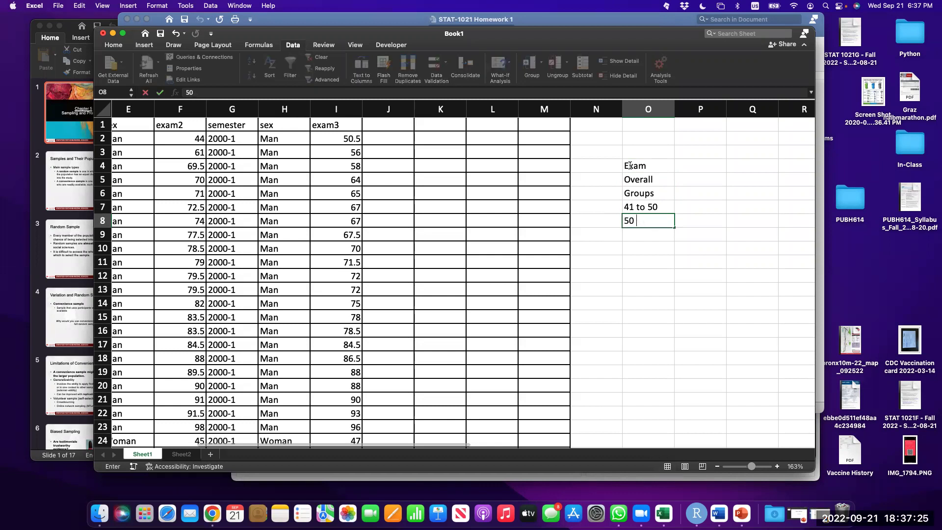
{"action": "type", "text": "1 to 60"}
{"action": "key", "text": "Return"}
{"action": "type", "text": "61"}
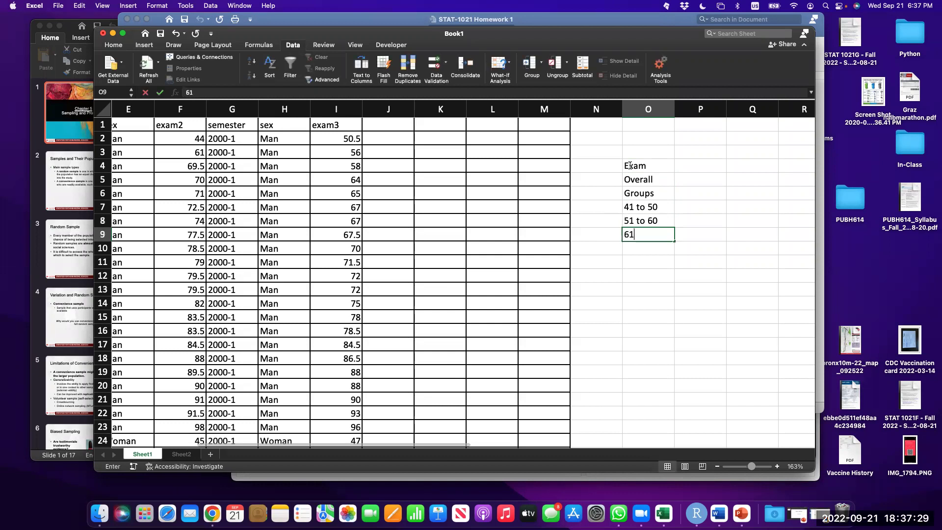
{"action": "type", "text": " to 70"}
{"action": "key", "text": "Return"}
Enter x as a placeholder for the remaining groups in cells O10 to O12
{"action": "type", "text": "x"}
{"action": "key", "text": "Return"}
{"action": "type", "text": "x"}
{"action": "key", "text": "Return"}
{"action": "type", "text": "x"}
{"action": "key", "text": "Return"}
Add the column headings count and proportion beside Overall in cells P5 and Q5
{"action": "key", "text": "Right"}
{"action": "key", "text": "Up"}
{"action": "key", "text": "Up"}
{"action": "key", "text": "Up"}
{"action": "key", "text": "Up"}
{"action": "key", "text": "Up"}
{"action": "key", "text": "Up"}
{"action": "key", "text": "Up"}
{"action": "key", "text": "Up"}
{"action": "type", "text": "count"}
{"action": "key", "text": "Tab"}
{"action": "type", "text": "proportion"}
{"action": "key", "text": "Tab"}
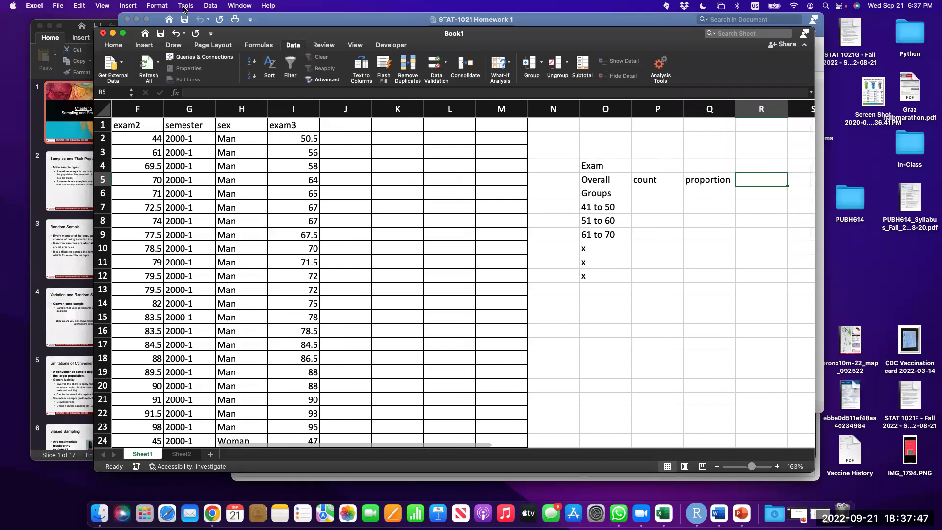
Remove all cell borders from the whole of Sheet1 and clear the selection
{"action": "left_click", "coordinate": [102, 107]}
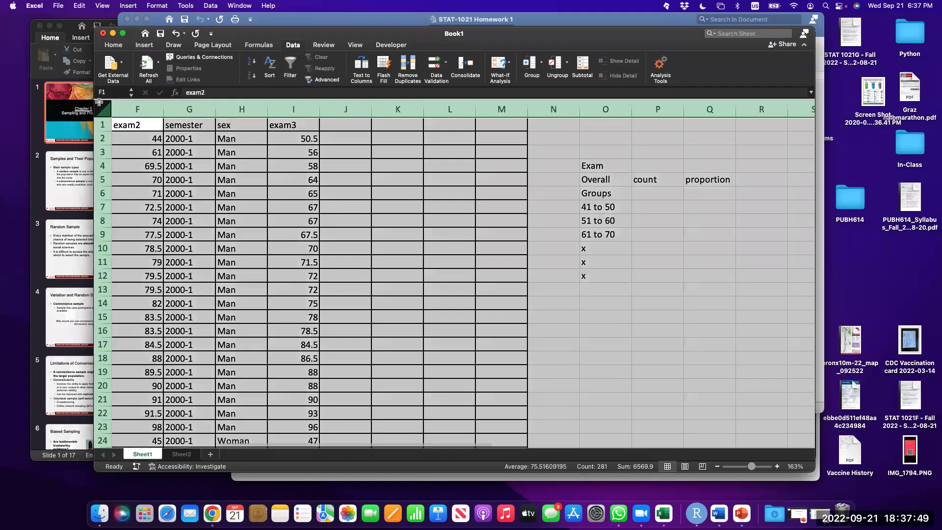
{"action": "right_click", "coordinate": [201, 174]}
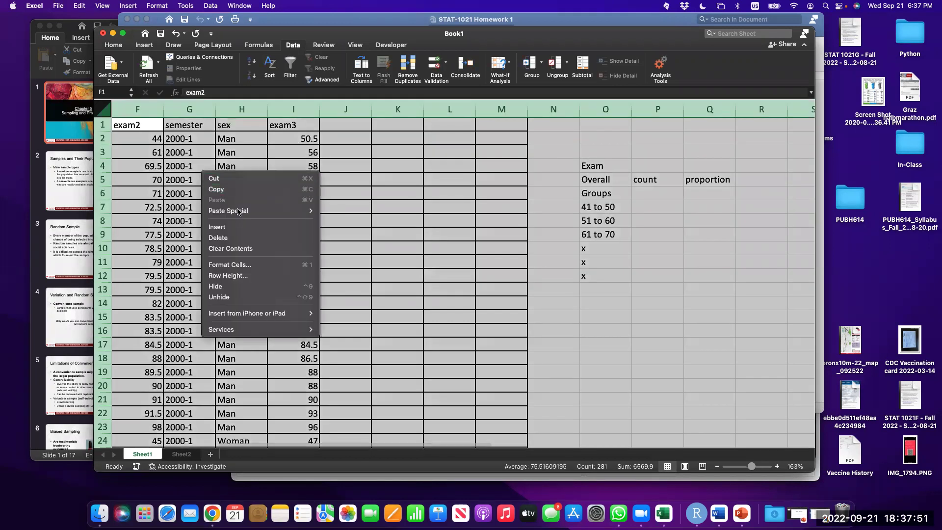
{"action": "mouse_move", "coordinate": [238, 212]}
{"action": "left_click", "coordinate": [237, 264]}
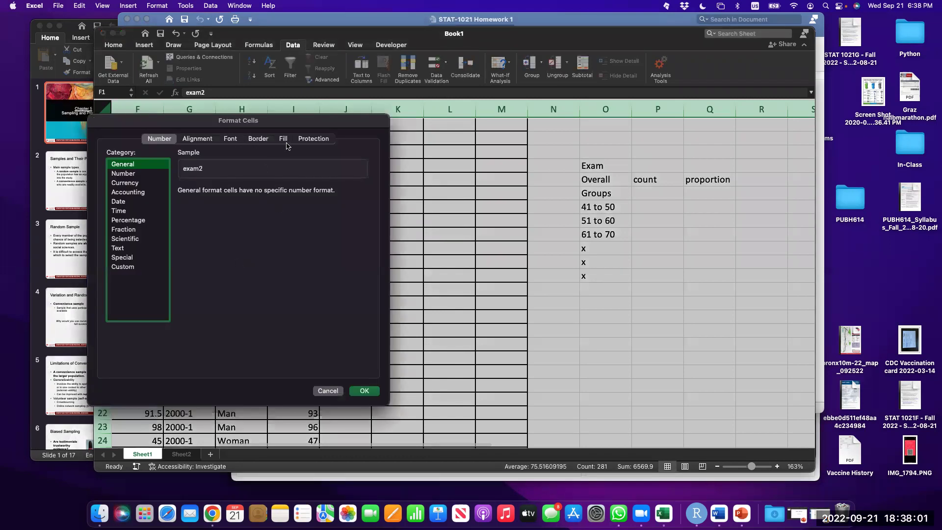
{"action": "left_click", "coordinate": [262, 141]}
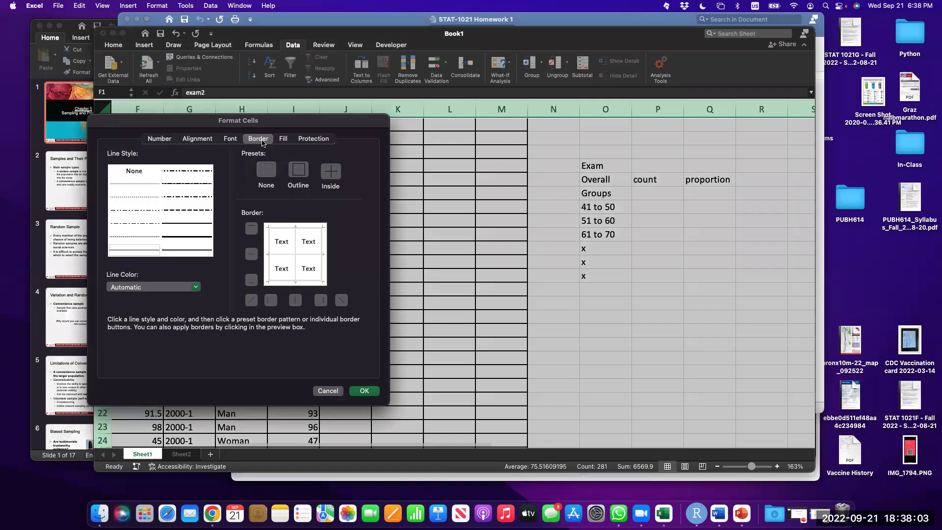
{"action": "left_click", "coordinate": [262, 172]}
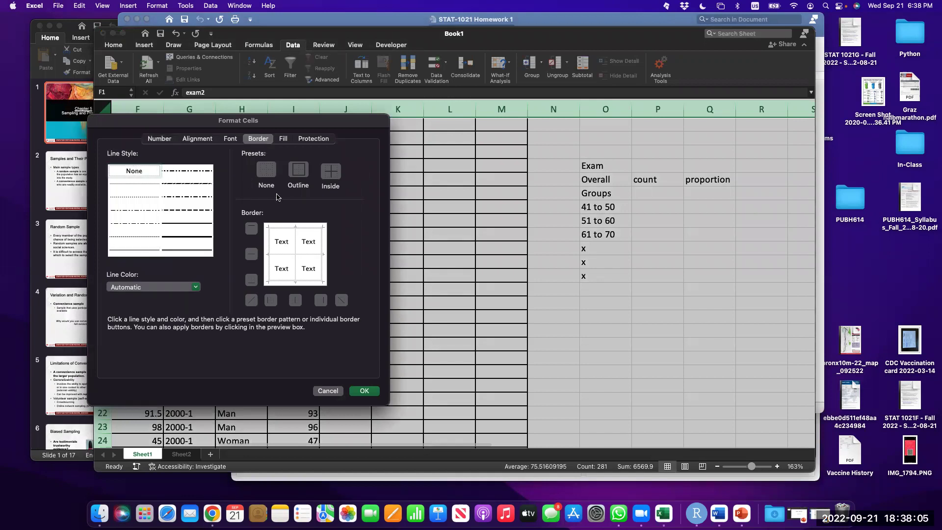
{"action": "left_click", "coordinate": [275, 172]}
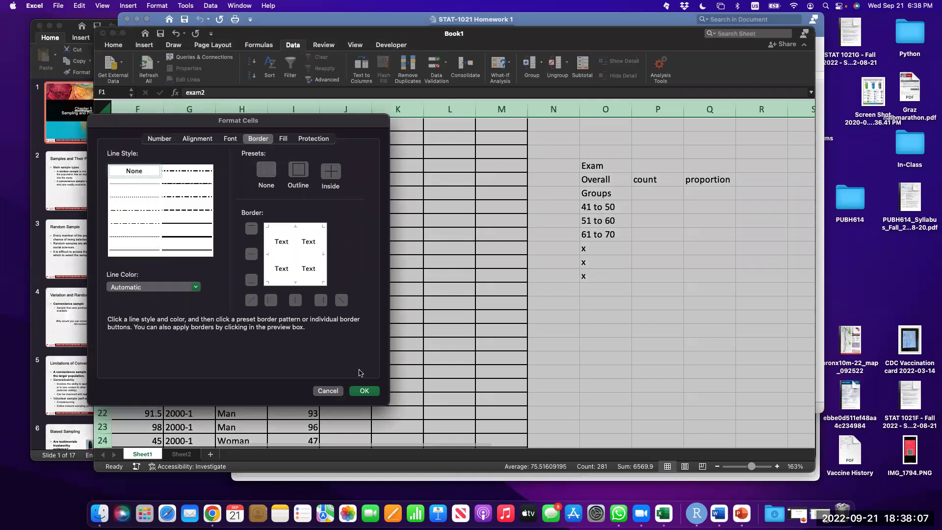
{"action": "left_click", "coordinate": [359, 391]}
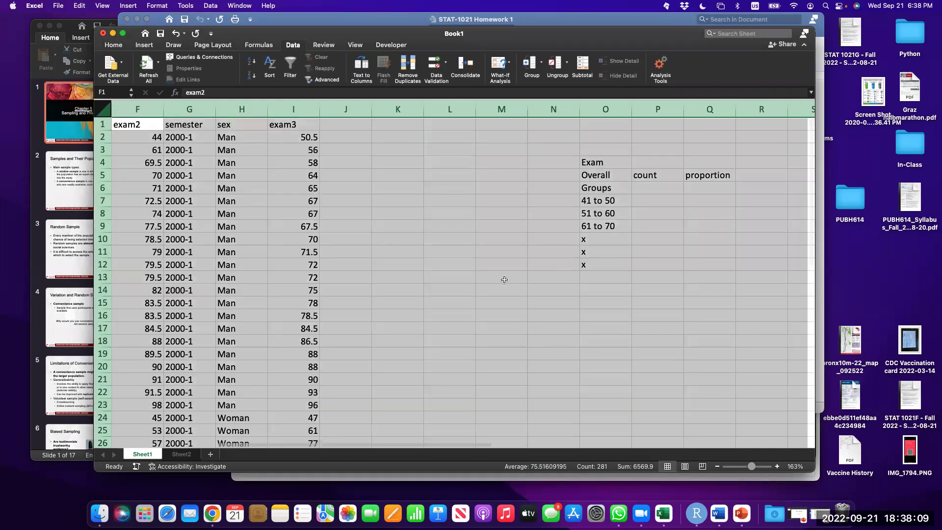
{"action": "left_click", "coordinate": [504, 279]}
Reapply the None border preset to every cell in the sheet
{"action": "scroll", "coordinate": [503, 279], "scroll_direction": "left", "scroll_amount": 2}
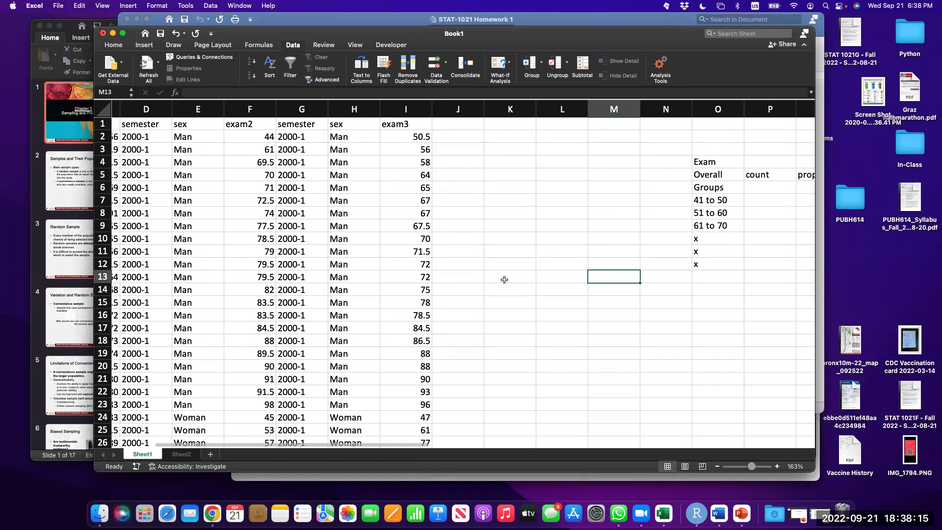
{"action": "scroll", "coordinate": [504, 279], "scroll_direction": "down", "scroll_amount": 1}
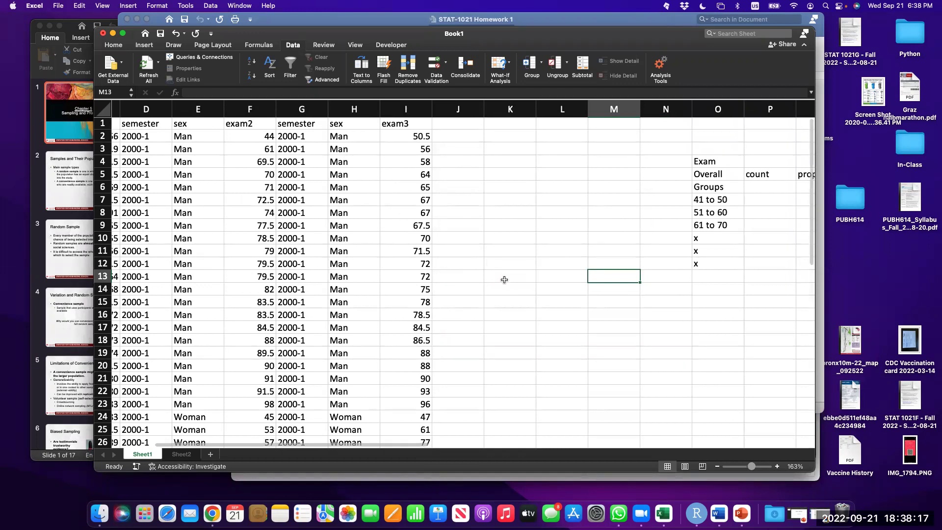
{"action": "scroll", "coordinate": [504, 279], "scroll_direction": "up", "scroll_amount": 1}
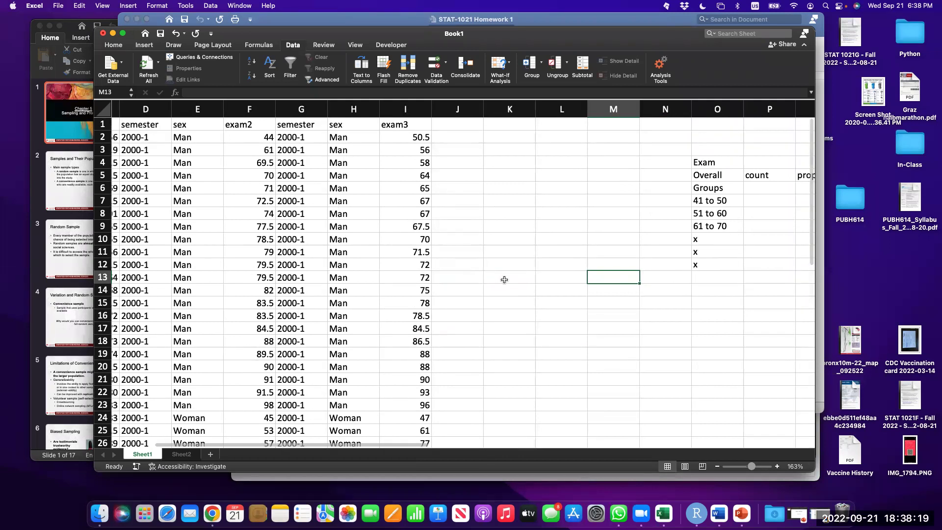
{"action": "left_click", "coordinate": [104, 105]}
{"action": "right_click", "coordinate": [297, 230]}
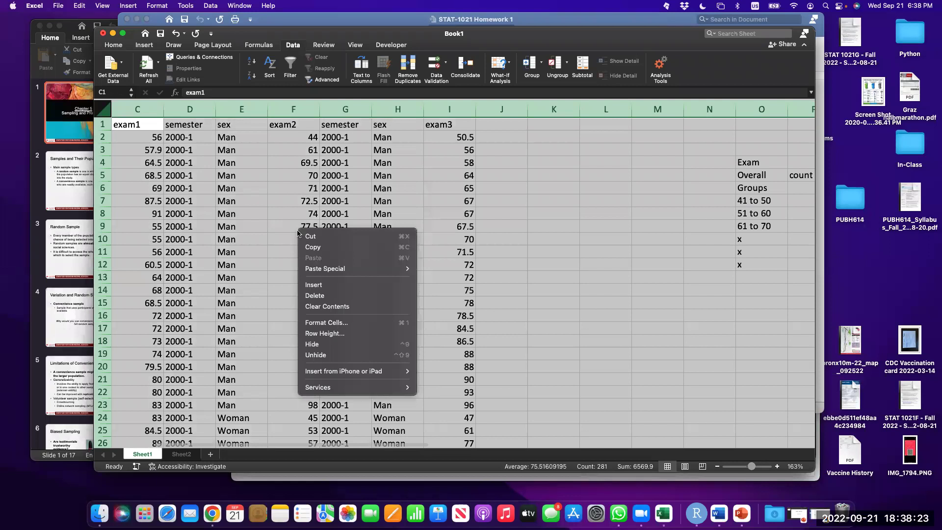
{"action": "left_click", "coordinate": [340, 324]}
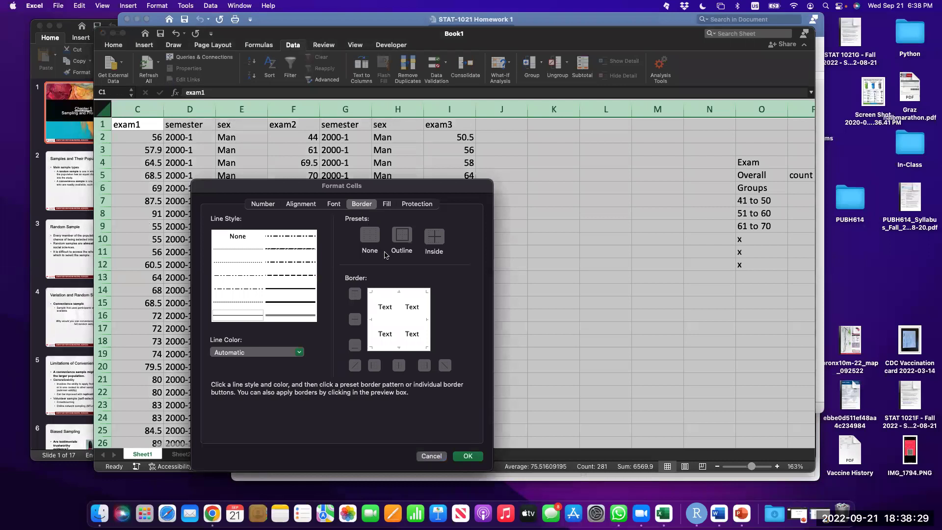
{"action": "left_click", "coordinate": [370, 239]}
{"action": "left_click", "coordinate": [468, 456]}
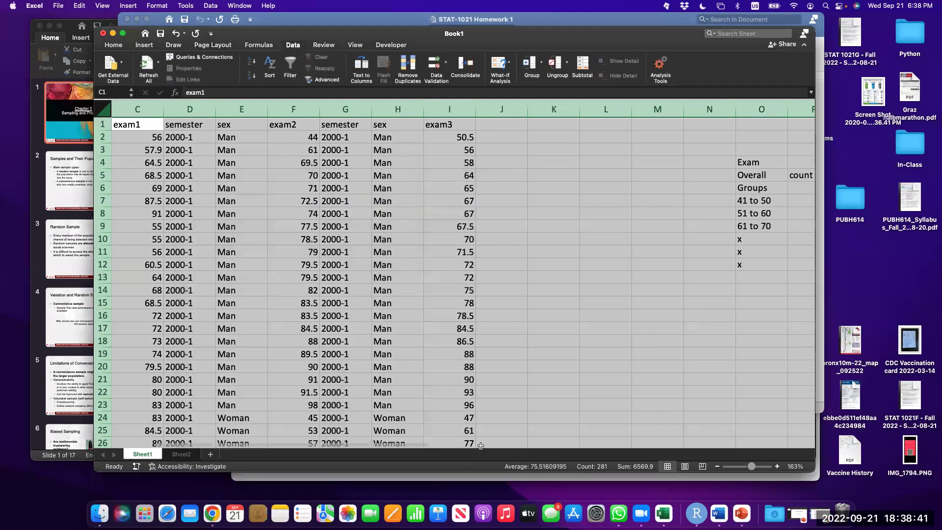
Begin a COUNTIFS formula in cell P6 of the count column and open its arguments in the Formula Builder
{"action": "scroll", "coordinate": [685, 283], "scroll_direction": "right", "scroll_amount": 4}
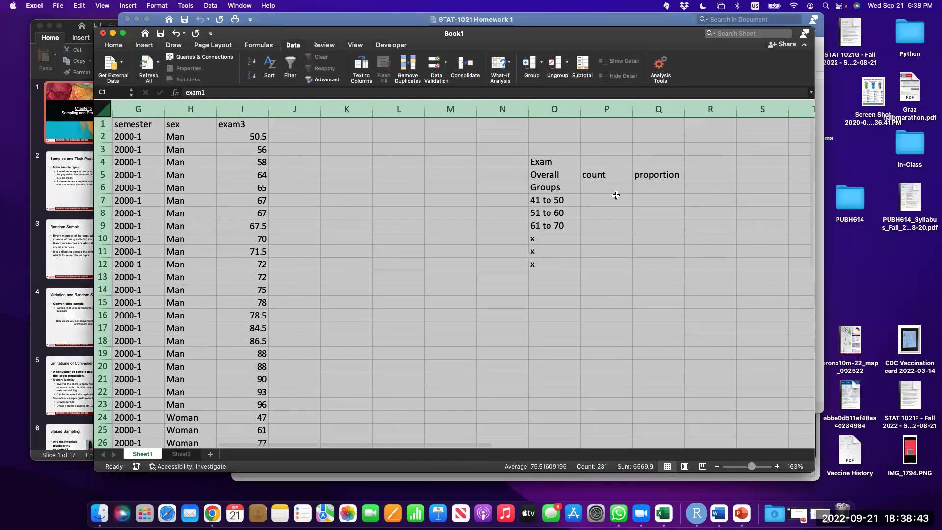
{"action": "left_click", "coordinate": [613, 194]}
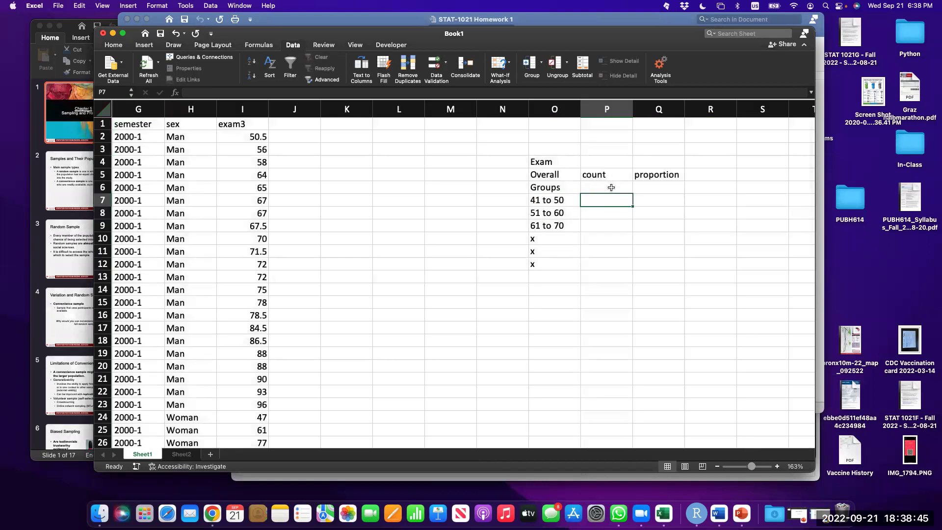
{"action": "left_click", "coordinate": [612, 187]}
{"action": "scroll", "coordinate": [611, 188], "scroll_direction": "left", "scroll_amount": 6}
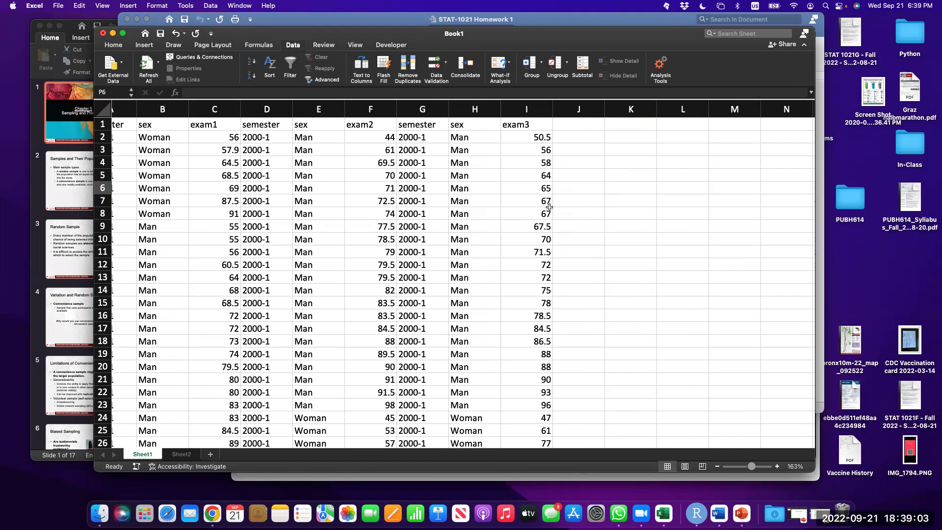
{"action": "scroll", "coordinate": [548, 206], "scroll_direction": "right", "scroll_amount": 6}
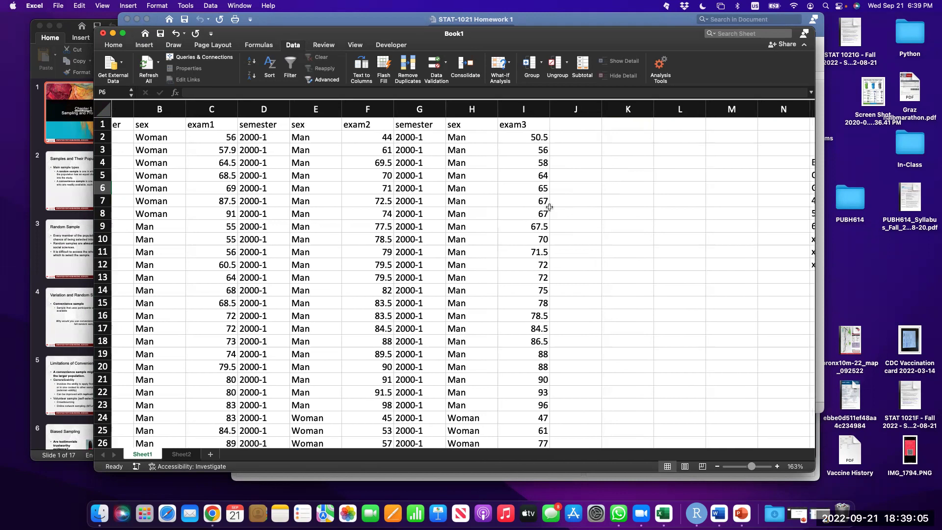
{"action": "scroll", "coordinate": [549, 206], "scroll_direction": "right", "scroll_amount": 2}
{"action": "scroll", "coordinate": [549, 206], "scroll_direction": "down", "scroll_amount": 1}
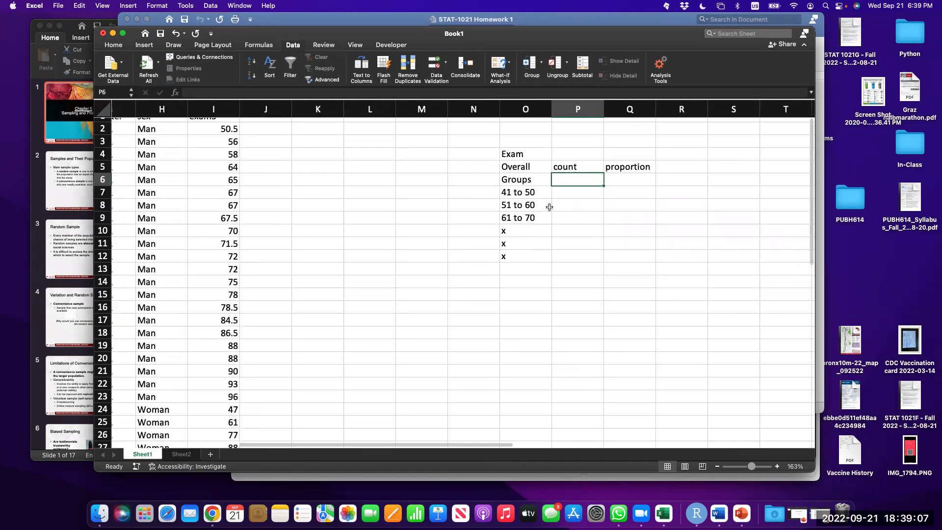
{"action": "type", "text": "="}
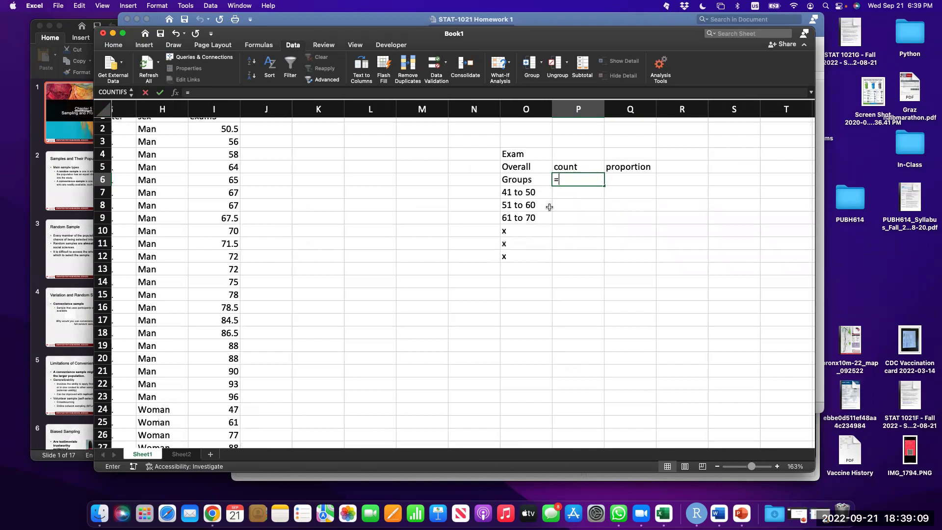
{"action": "type", "text": "countif"}
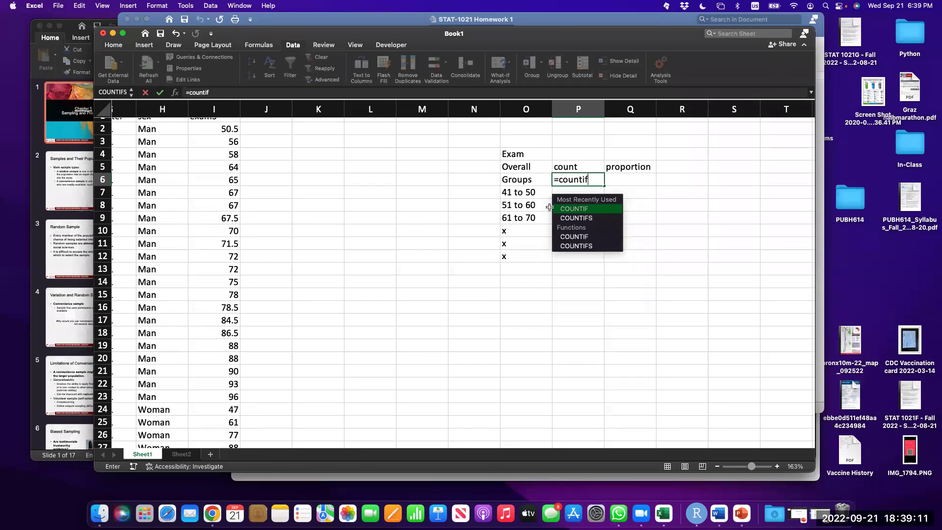
{"action": "type", "text": "s"}
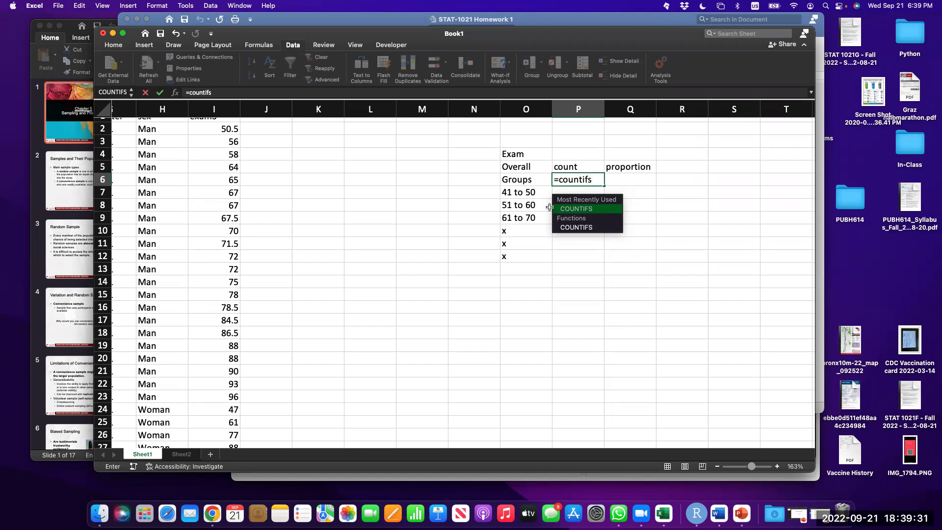
{"action": "type", "text": "("}
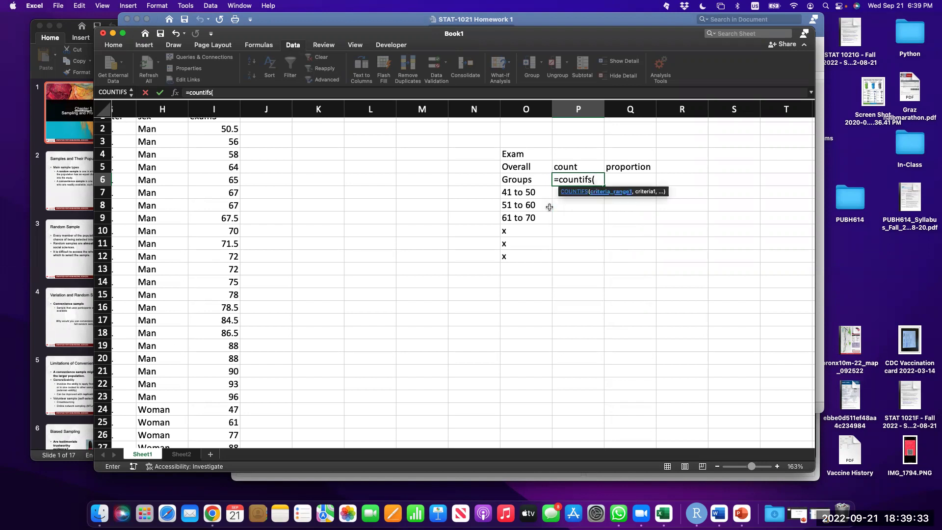
{"action": "left_click", "coordinate": [176, 93]}
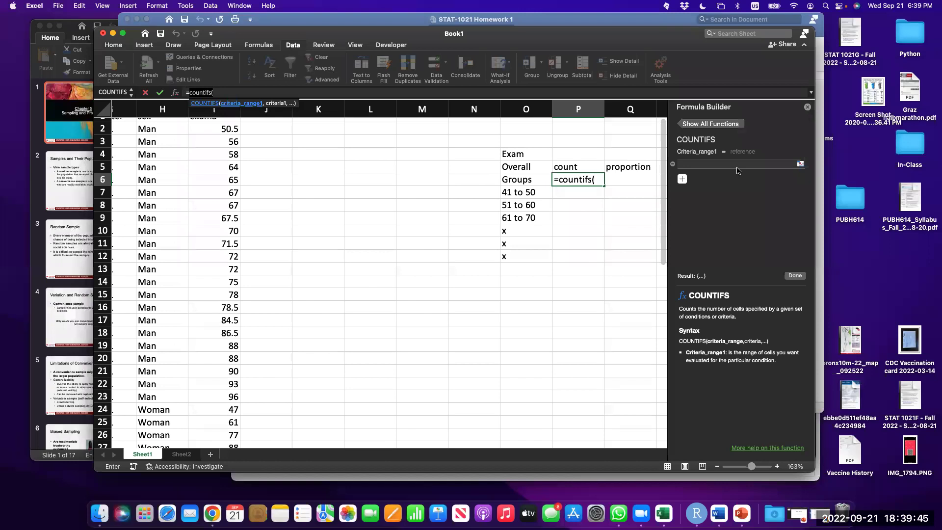
Enter c2Lc39 as the first criteria range of the P6 COUNTIFS formula and add a field for the first criterion
{"action": "scroll", "coordinate": [327, 230], "scroll_direction": "left", "scroll_amount": 4}
{"action": "scroll", "coordinate": [327, 230], "scroll_direction": "up", "scroll_amount": 1}
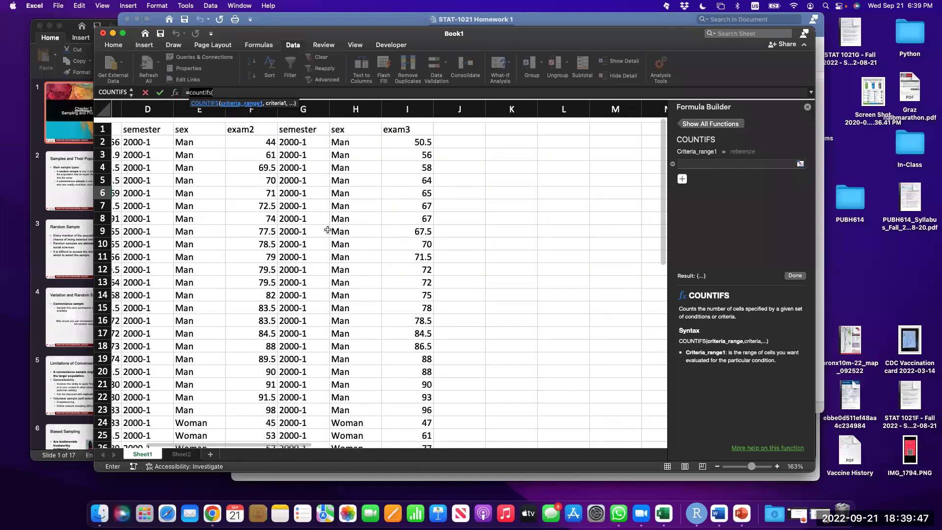
{"action": "scroll", "coordinate": [327, 230], "scroll_direction": "left", "scroll_amount": 3}
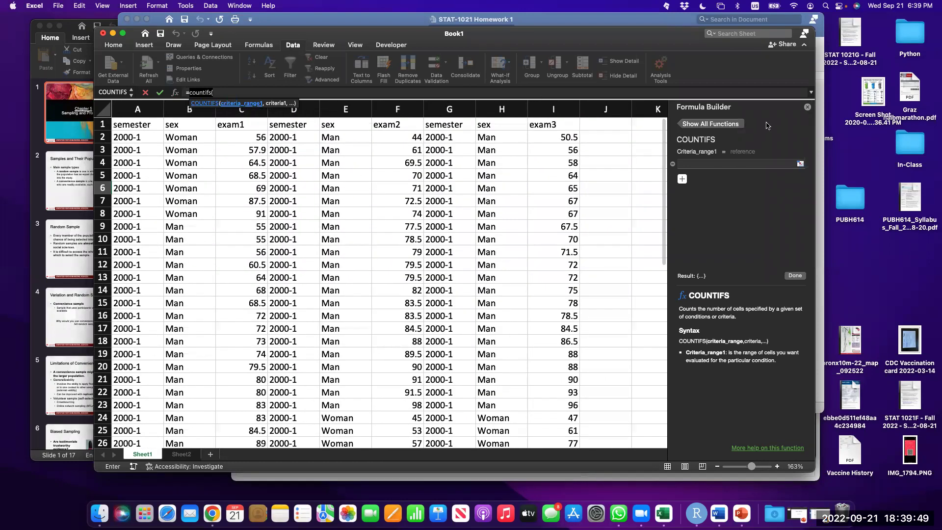
{"action": "left_click", "coordinate": [698, 165]}
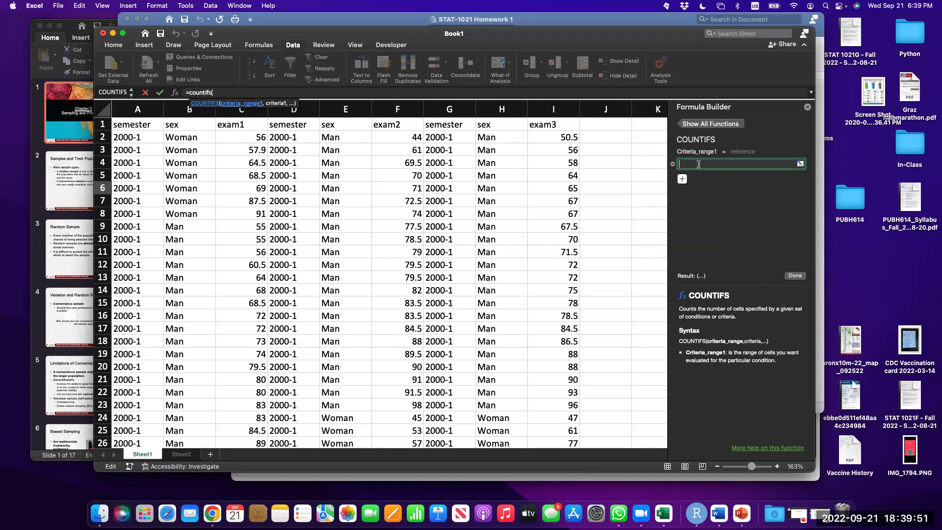
{"action": "type", "text": "c2Lc39"}
{"action": "left_click", "coordinate": [682, 179]}
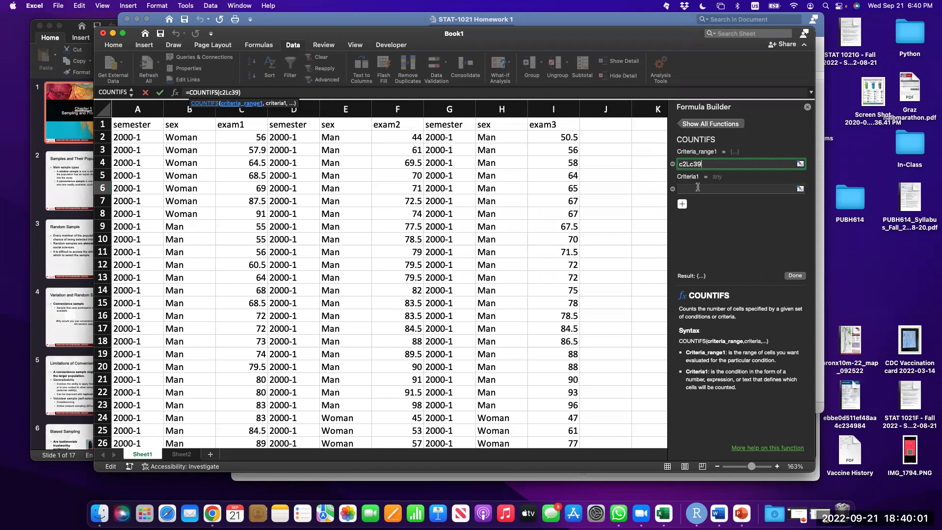
{"action": "left_click", "coordinate": [696, 188]}
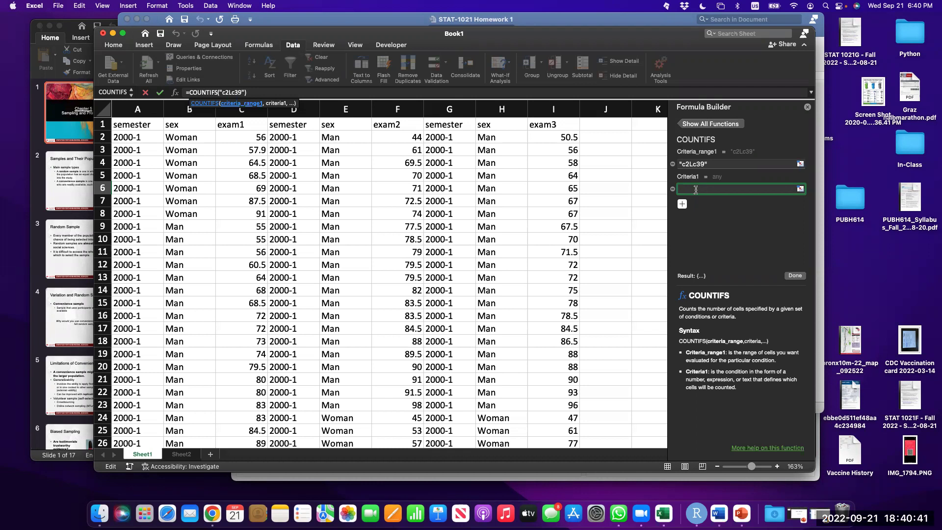
Change the first criteria range of the P6 COUNTIFS formula to "c2Lc30"
{"action": "scroll", "coordinate": [575, 204], "scroll_direction": "right", "scroll_amount": 10}
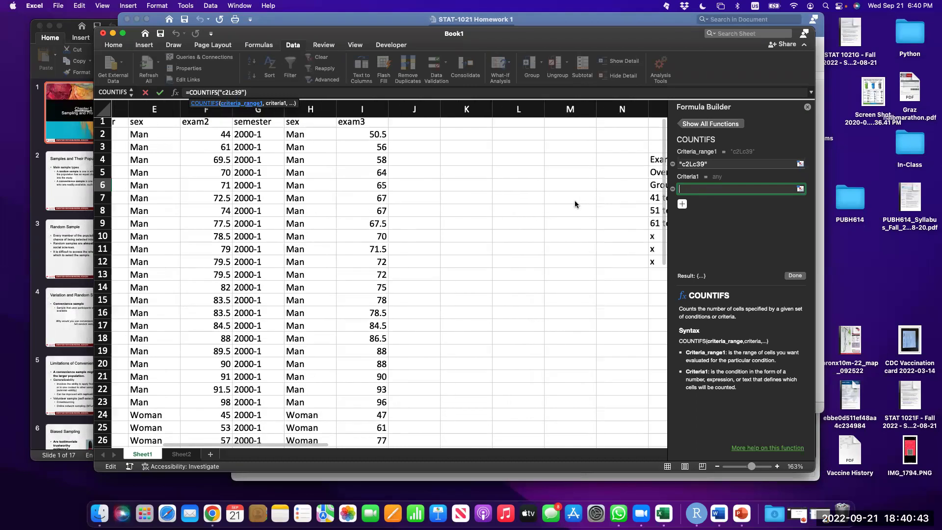
{"action": "scroll", "coordinate": [575, 202], "scroll_direction": "right", "scroll_amount": 4}
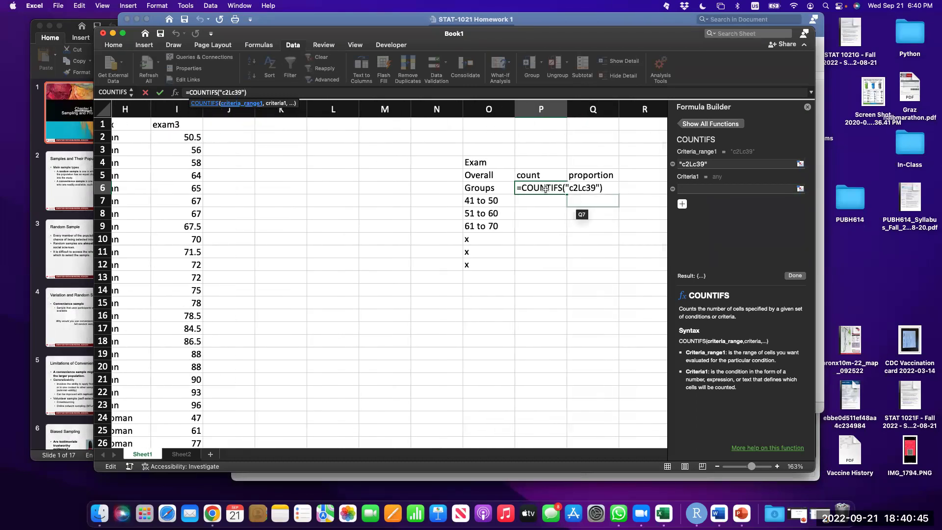
{"action": "left_click", "coordinate": [701, 163]}
{"action": "key", "text": "BackSpace"}
{"action": "type", "text": "0"}
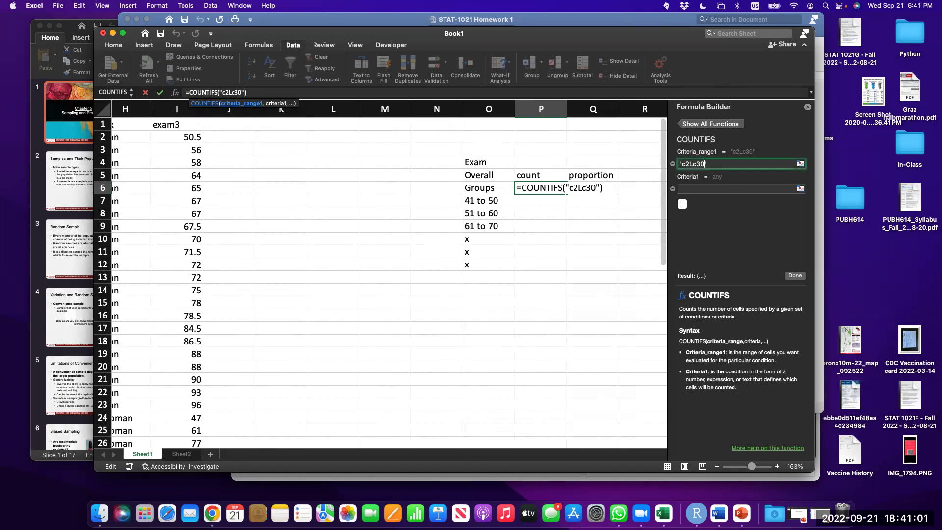
Try ">50" as the first criterion and c2:c30 as the second criteria range, and discard the P6 formula
{"action": "left_click", "coordinate": [716, 188]}
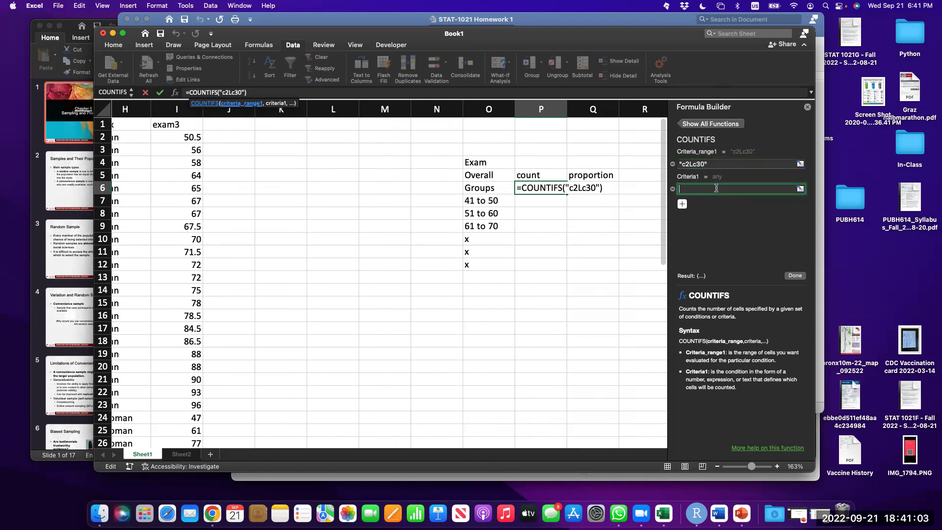
{"action": "type", "text": "\">50\""}
{"action": "left_click", "coordinate": [683, 204]}
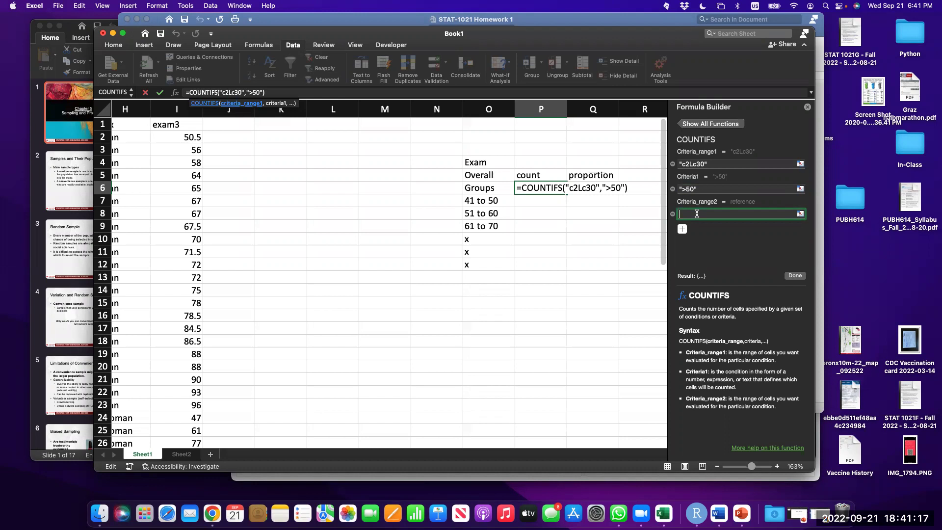
{"action": "type", "text": "c2:c30"}
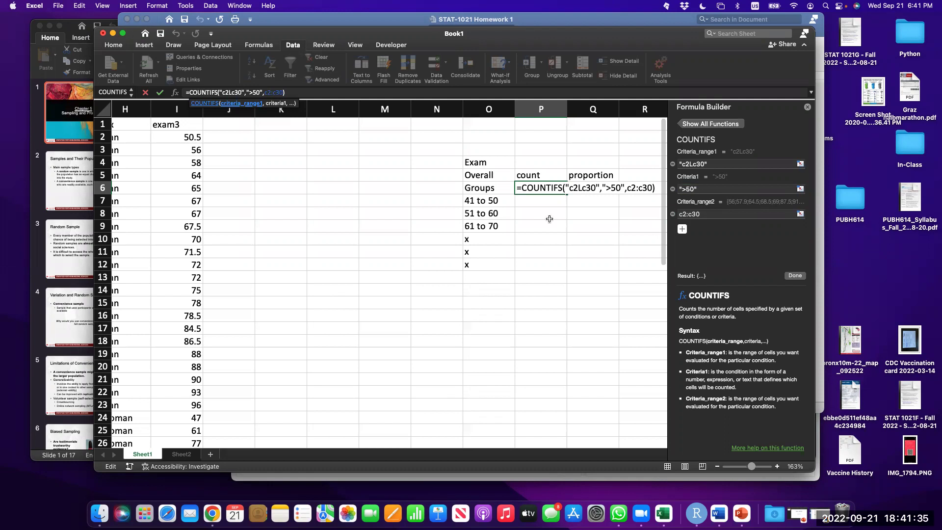
{"action": "key", "text": "Escape"}
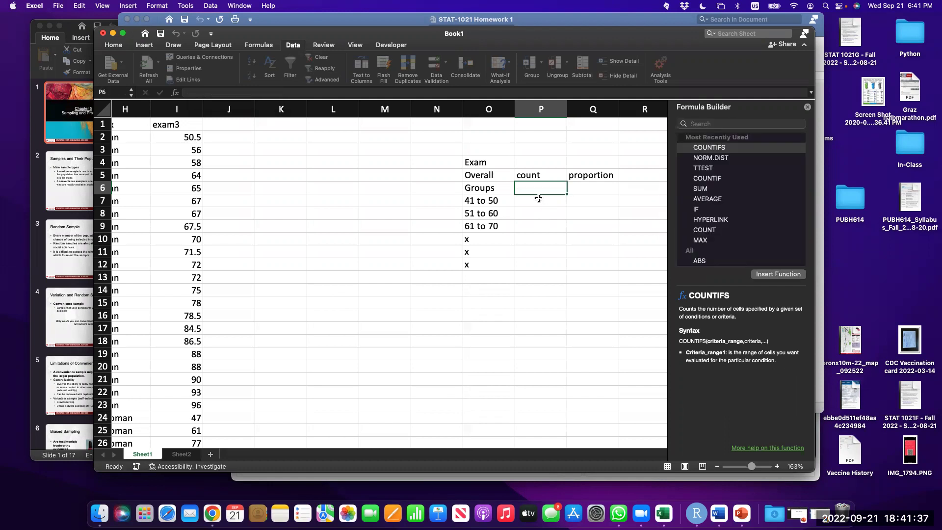
Begin a COUNTIFS formula in P8 for the 51 to 60 group, with c2:c30 as the first criteria range
{"action": "left_click", "coordinate": [529, 213]}
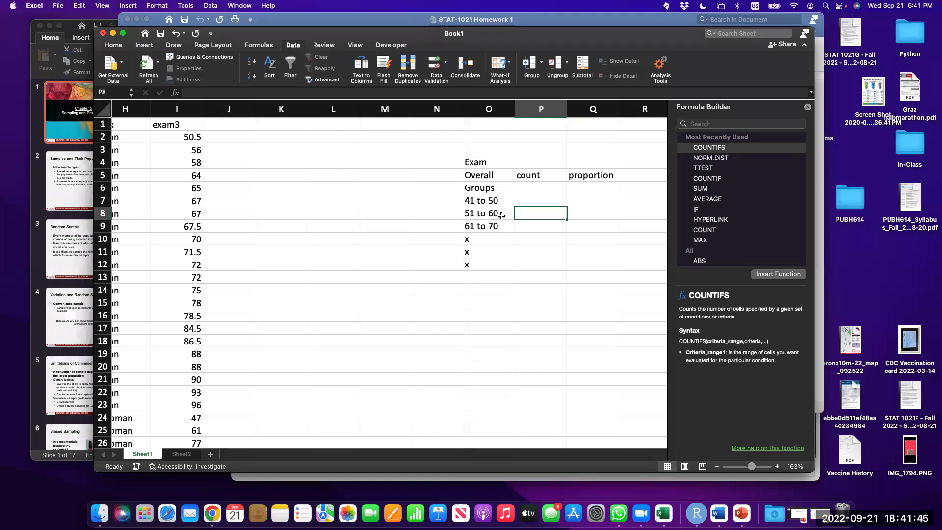
{"action": "type", "text": "=c"}
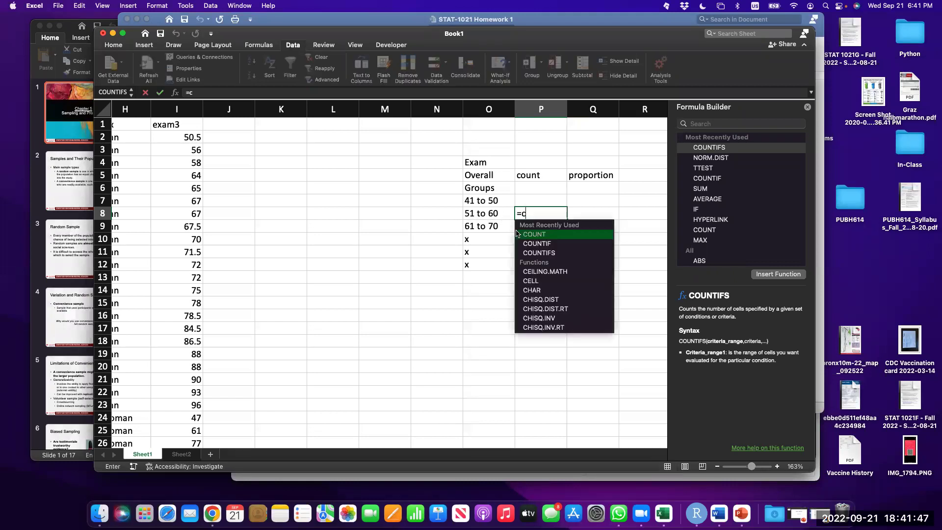
{"action": "type", "text": "ounti"}
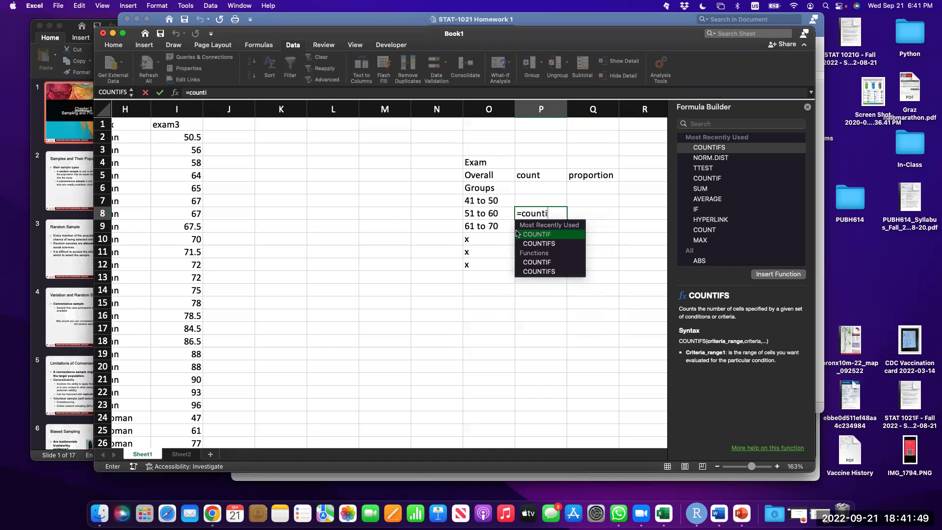
{"action": "type", "text": "fs("}
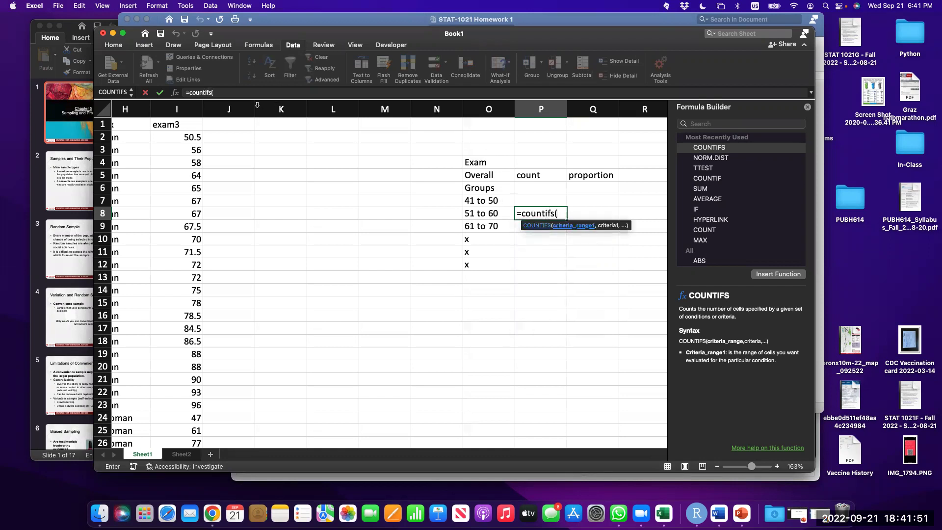
{"action": "left_click", "coordinate": [175, 93]}
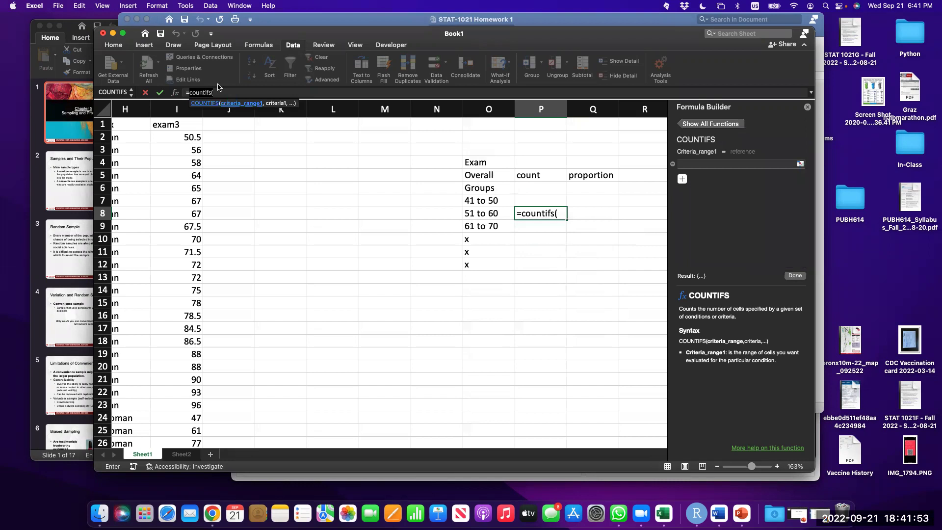
{"action": "left_click", "coordinate": [709, 163]}
{"action": "type", "text": "c2:c"}
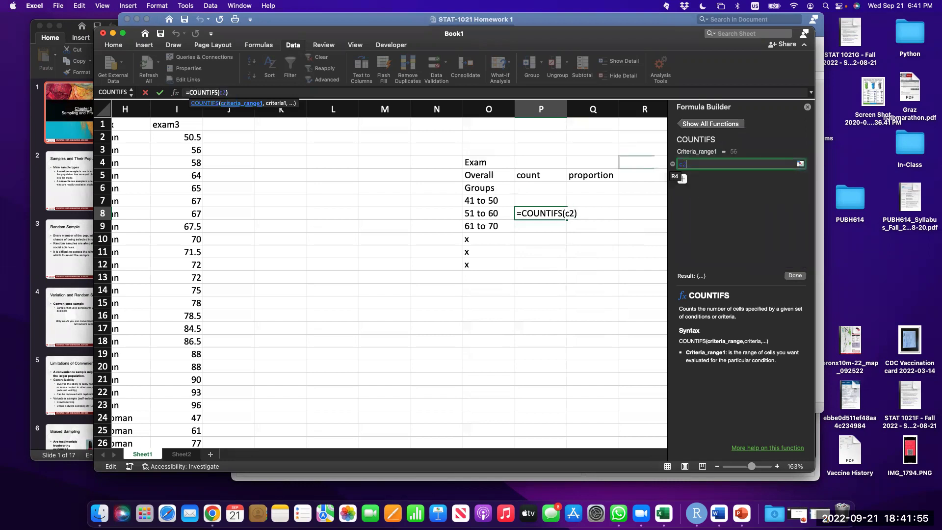
{"action": "type", "text": "30"}
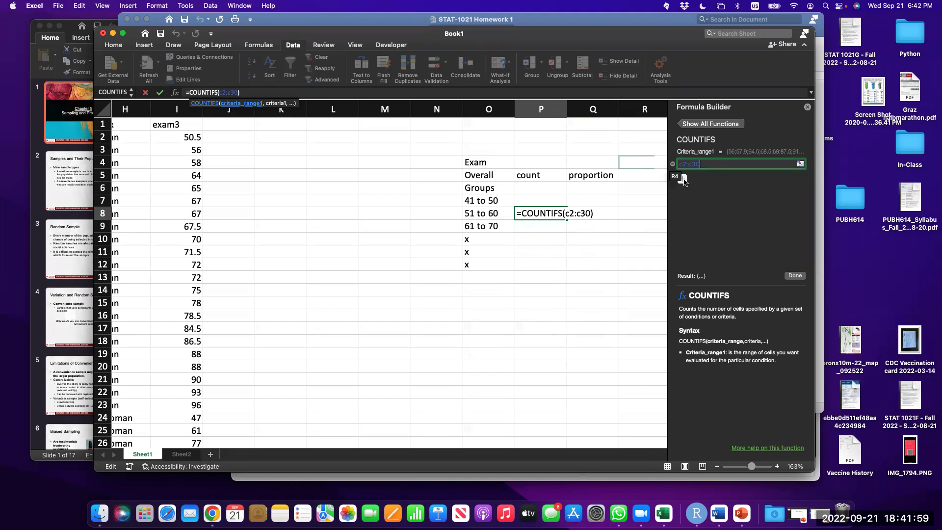
Set the first criterion to ">50", try extending the formula with a comma in P8, and discard it with the Formula Builder closed
{"action": "left_click", "coordinate": [683, 178]}
{"action": "left_click", "coordinate": [696, 189]}
{"action": "type", "text": "\">50\""}
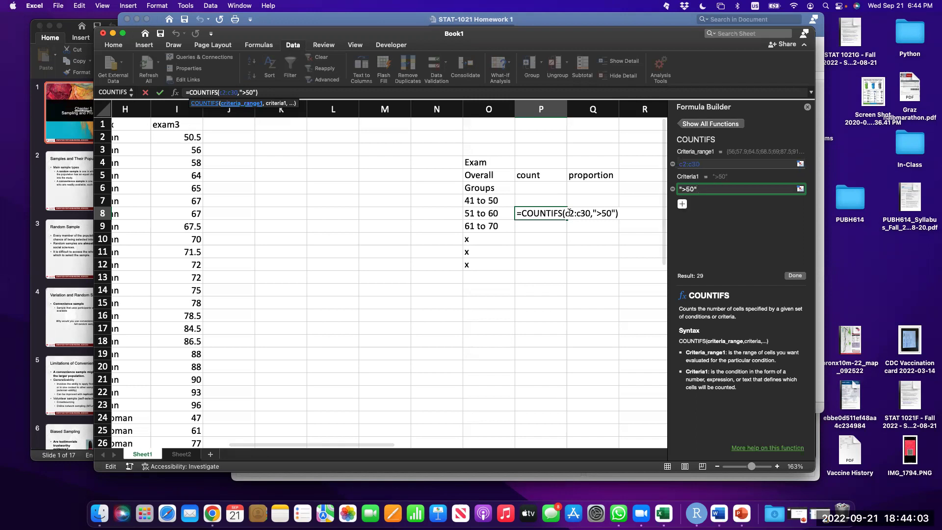
{"action": "left_click", "coordinate": [551, 214]}
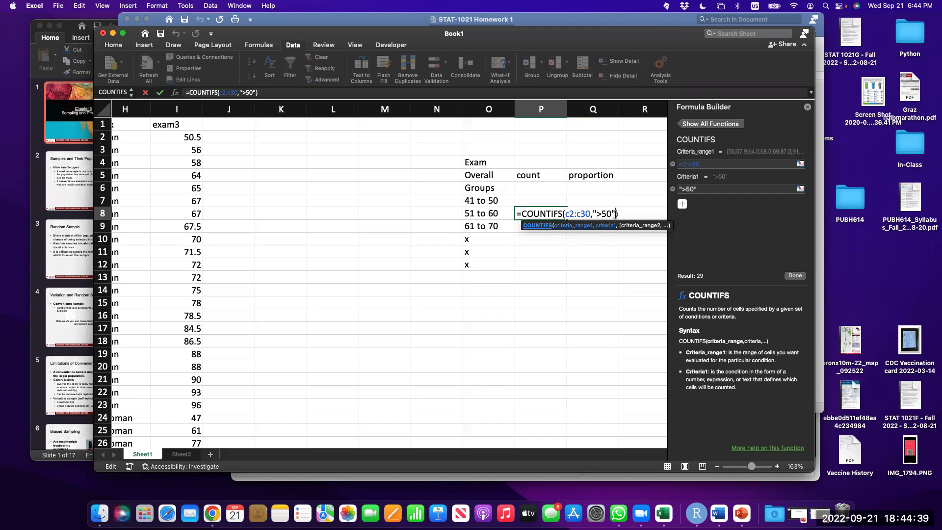
{"action": "type", "text": ","}
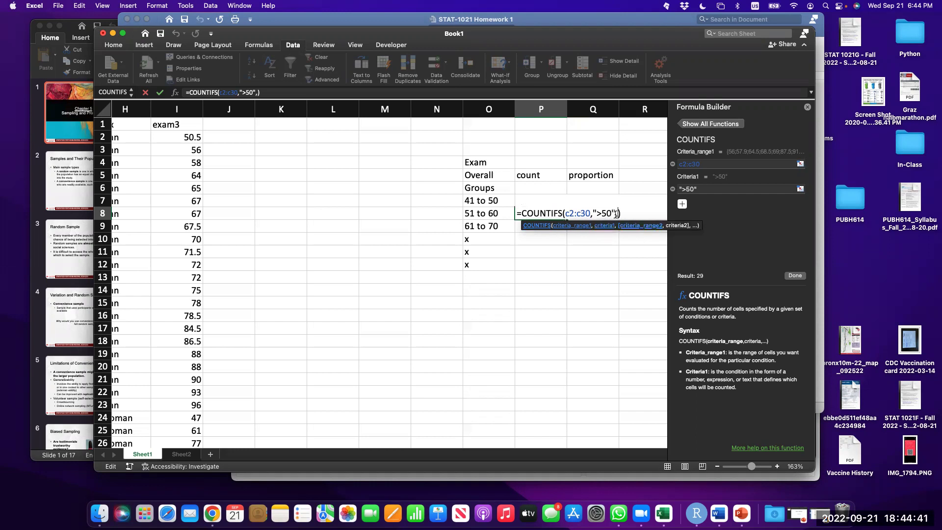
{"action": "left_click", "coordinate": [807, 107]}
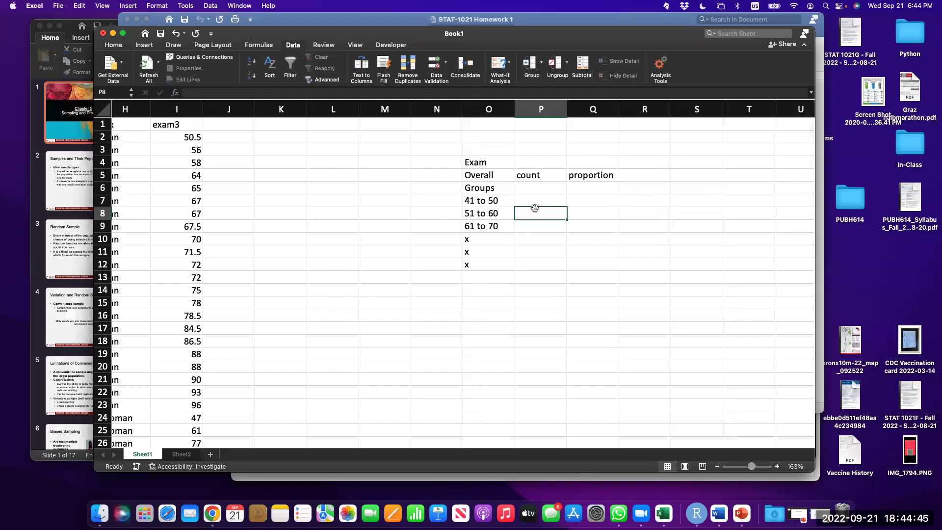
Begin a COUNTIFS formula in P8 with c2:c30 and ">50" as the first pair and c2:c30 as the second range
{"action": "type", "text": "=countifs"}
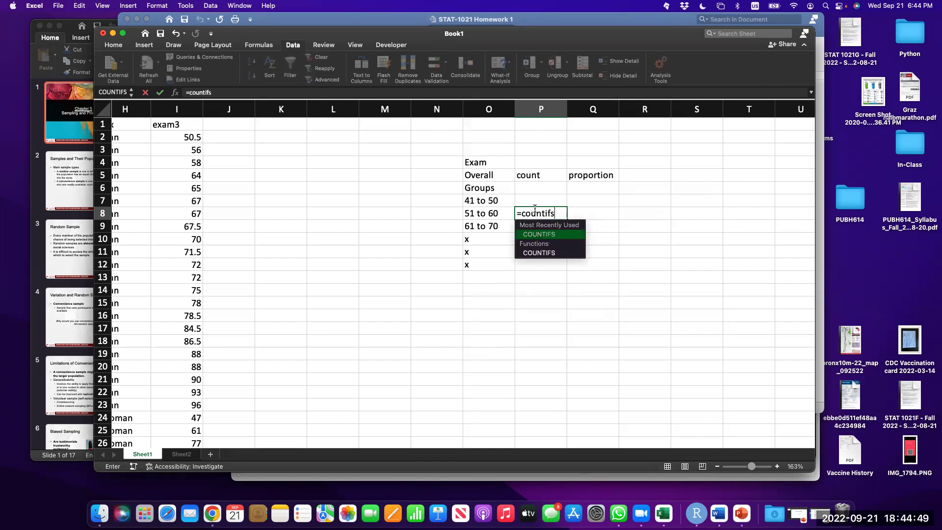
{"action": "type", "text": "(c2"}
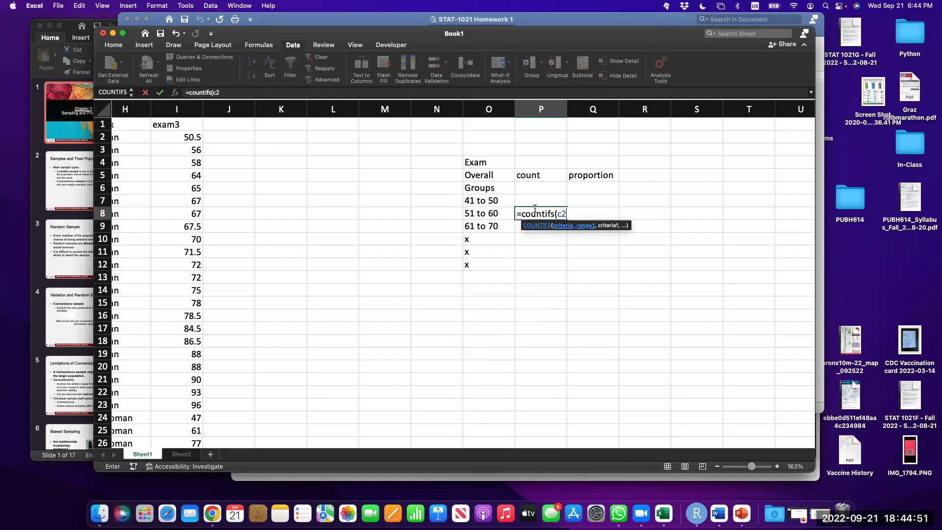
{"action": "type", "text": ":c30,"}
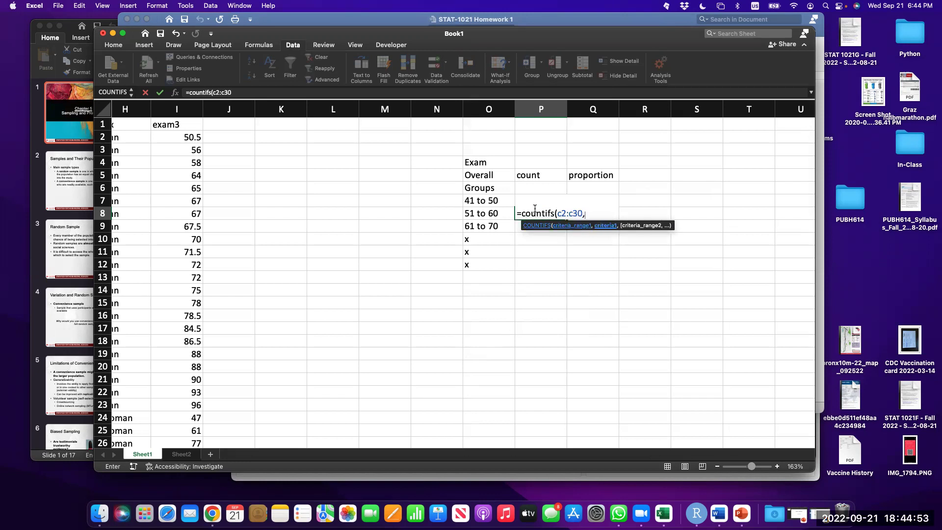
{"action": "type", "text": "\">50\","}
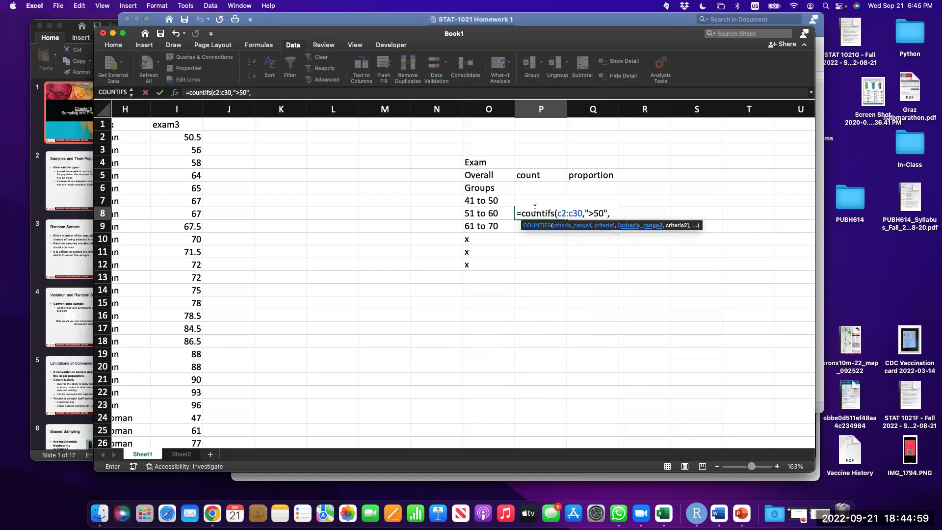
{"action": "type", "text": "c2:c30,\""}
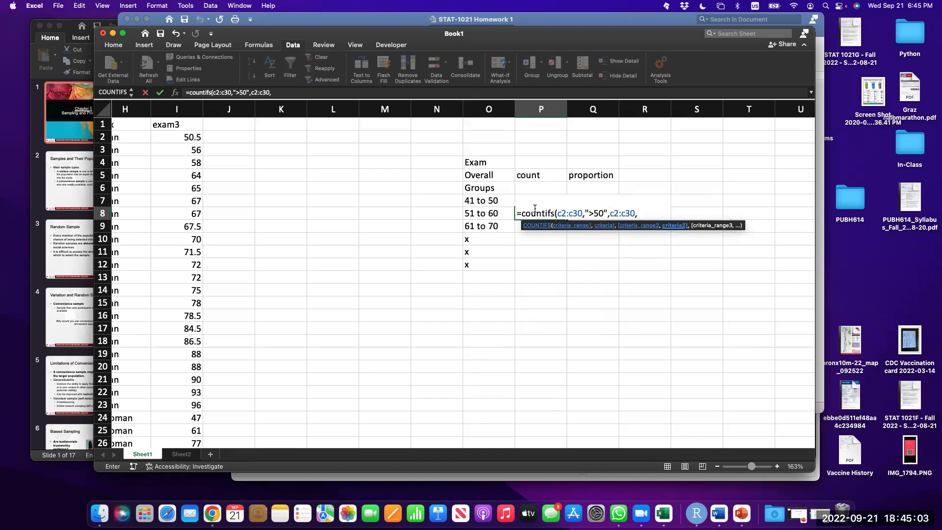
Complete the P8 COUNTIFS formula with "<=60" as the second criterion and enter it
{"action": "type", "text": "<"}
{"action": "type", "text": "61"}
{"action": "type", "text": "\"()"}
{"action": "key", "text": "BackSpace"}
{"action": "key", "text": "BackSpace"}
{"action": "key", "text": "BackSpace"}
{"action": "key", "text": "BackSpace"}
{"action": "key", "text": "BackSpace"}
{"action": "type", "text": "=60\")"}
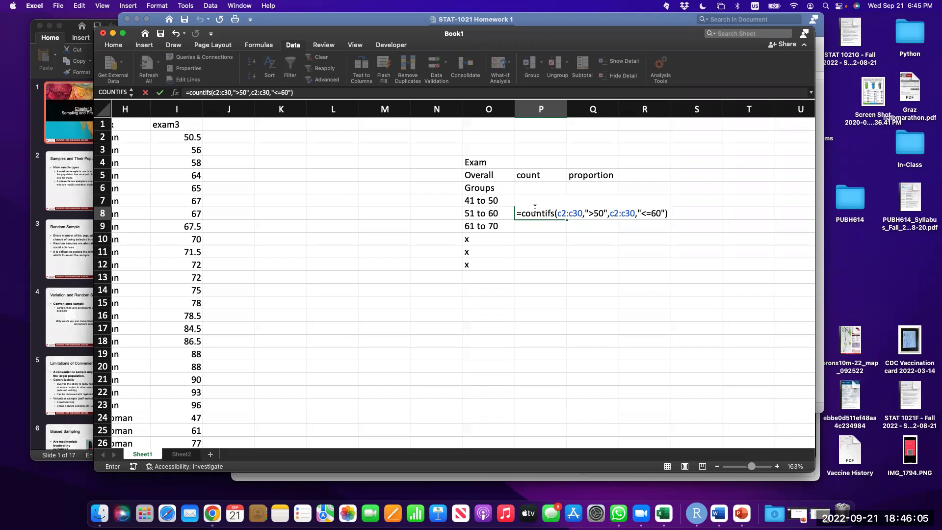
{"action": "key", "text": "Return"}
{"action": "left_click", "coordinate": [535, 211]}
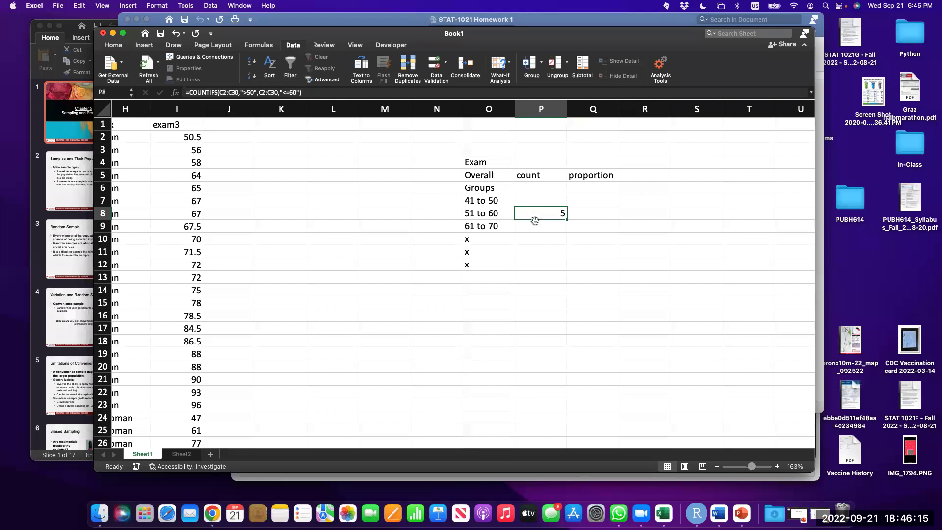
Clear the P8 formula and try retyping it from "=countifs("
{"action": "double_click", "coordinate": [535, 213]}
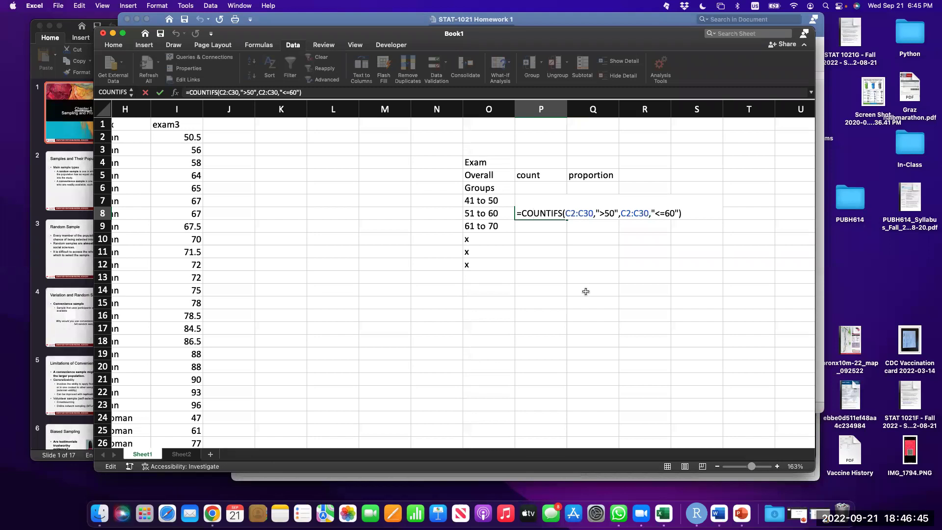
{"action": "left_click", "coordinate": [300, 92]}
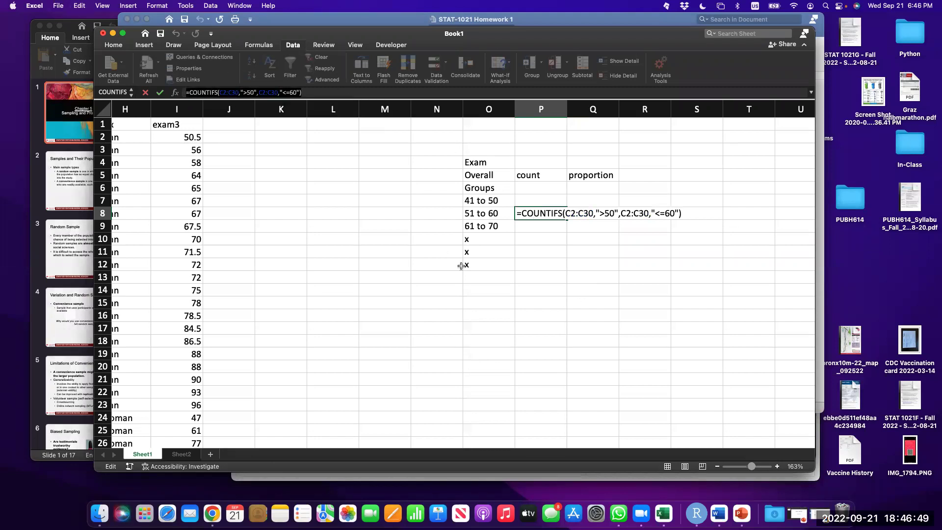
{"action": "key", "text": "ctrl+Return"}
{"action": "type", "text": "="}
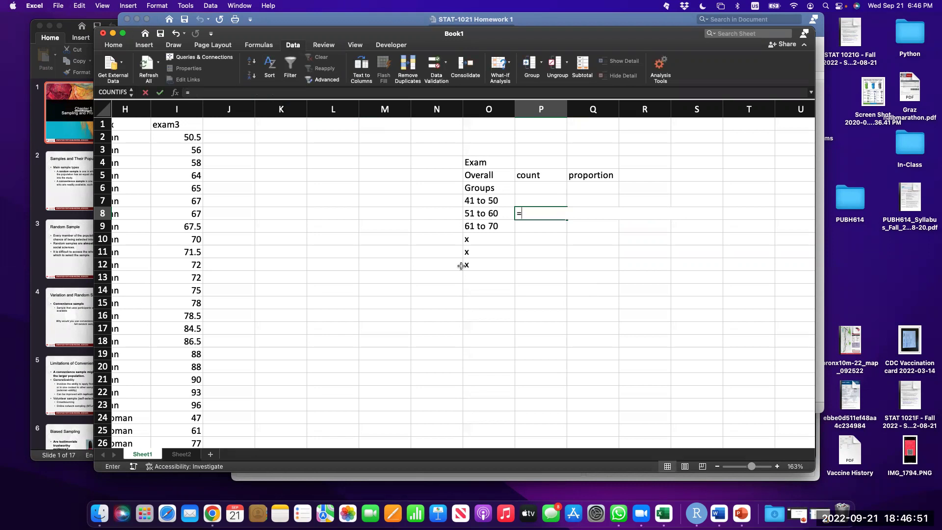
{"action": "type", "text": "count"}
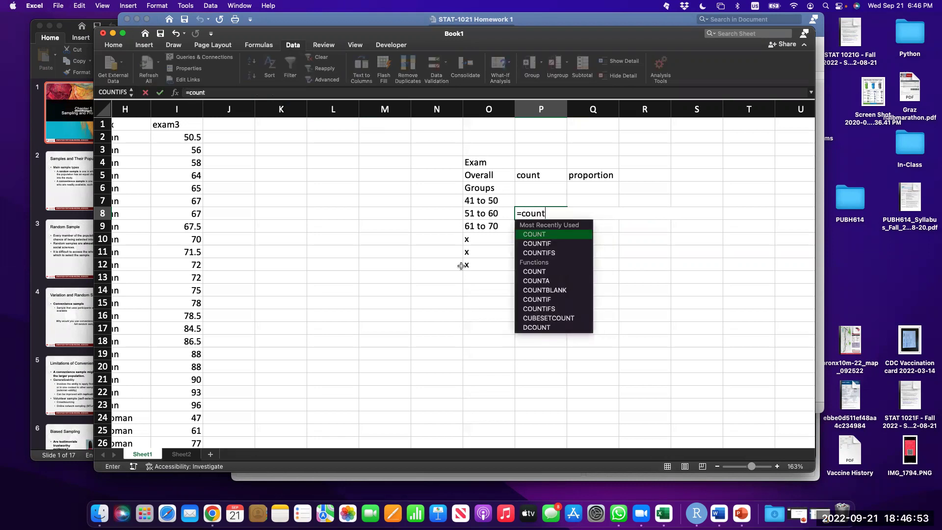
{"action": "type", "text": "ifs("}
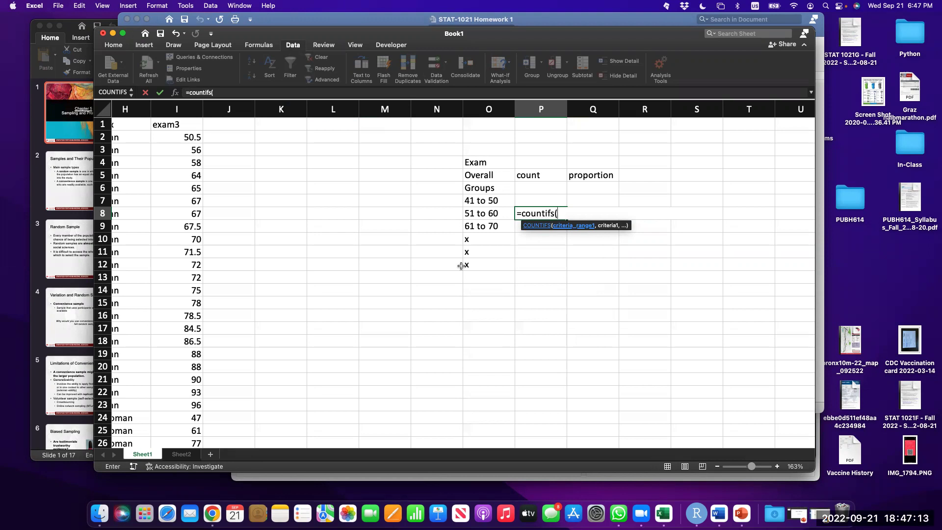
Replace the partial entry in P8 with =COUNTIFS(C2:C30,">50",C2:C30,"<=60")
{"action": "key", "text": "BackSpace"}
{"action": "key", "text": "BackSpace"}
{"action": "key", "text": "BackSpace"}
{"action": "key", "text": "BackSpace"}
{"action": "key", "text": "BackSpace"}
{"action": "key", "text": "BackSpace"}
{"action": "key", "text": "BackSpace"}
{"action": "key", "text": "BackSpace"}
{"action": "key", "text": "BackSpace"}
{"action": "key", "text": "BackSpace"}
{"action": "type", "text": "=COUNTIFS(C2:C30,\">50\",C2:C30,\"<=60\")"}
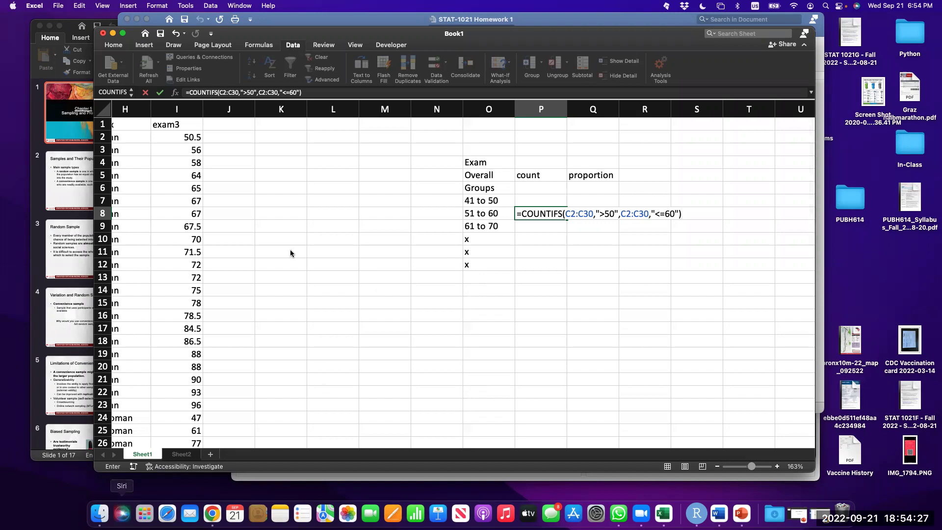
{"action": "scroll", "coordinate": [306, 275], "scroll_direction": "left", "scroll_amount": 5}
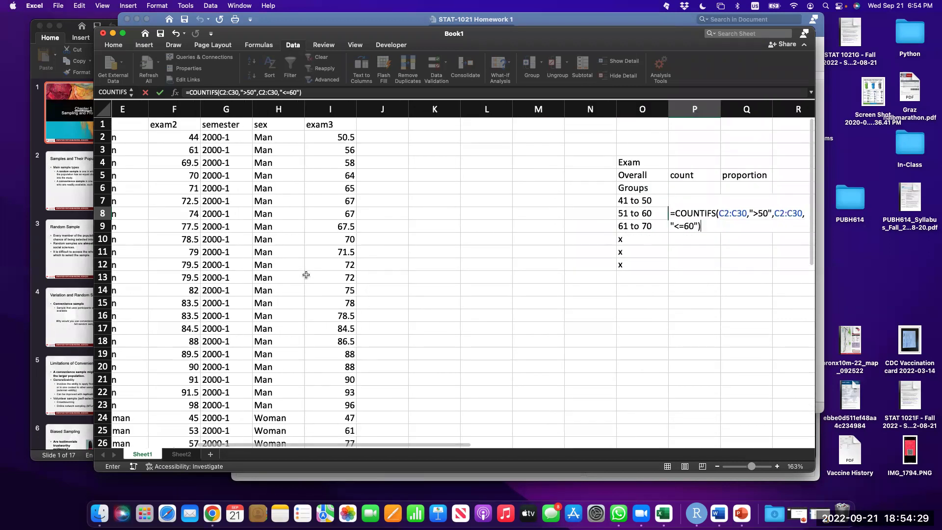
{"action": "scroll", "coordinate": [306, 274], "scroll_direction": "left", "scroll_amount": 5}
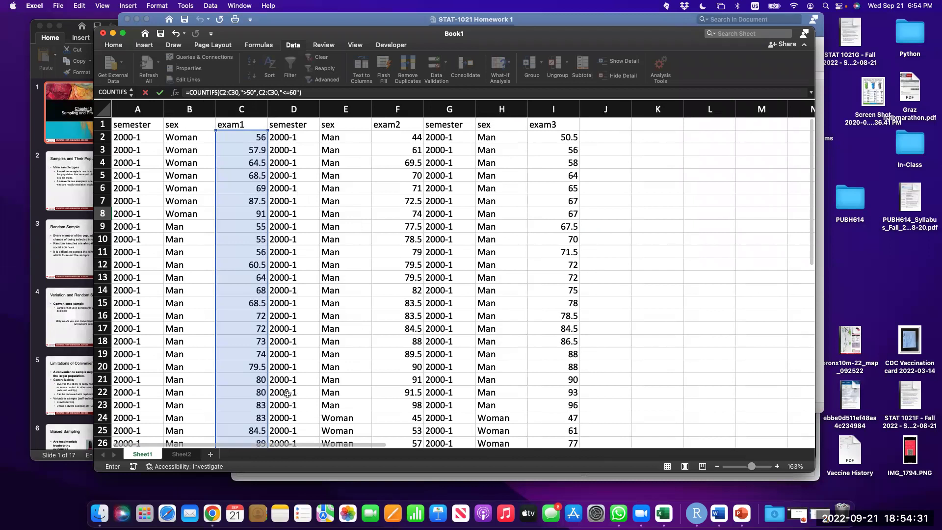
{"action": "left_click", "coordinate": [58, 5]}
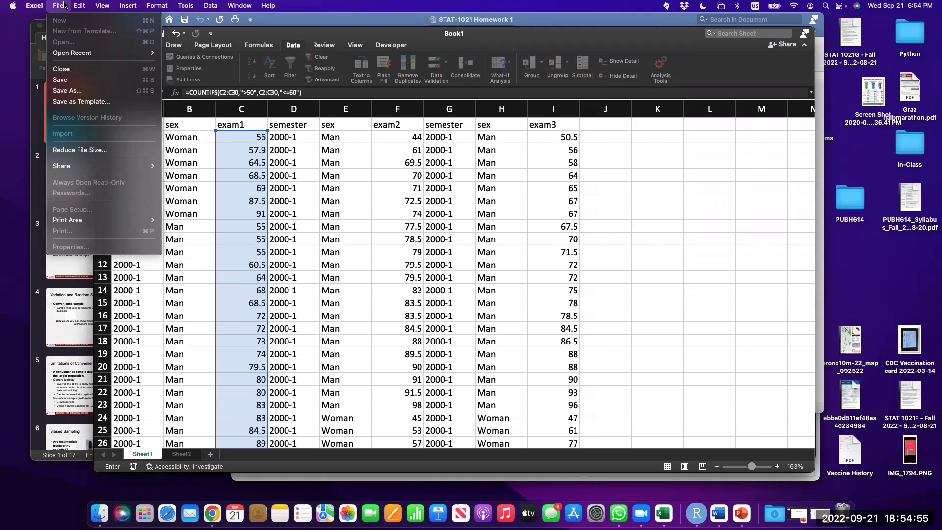
{"action": "mouse_move", "coordinate": [13, 5]}
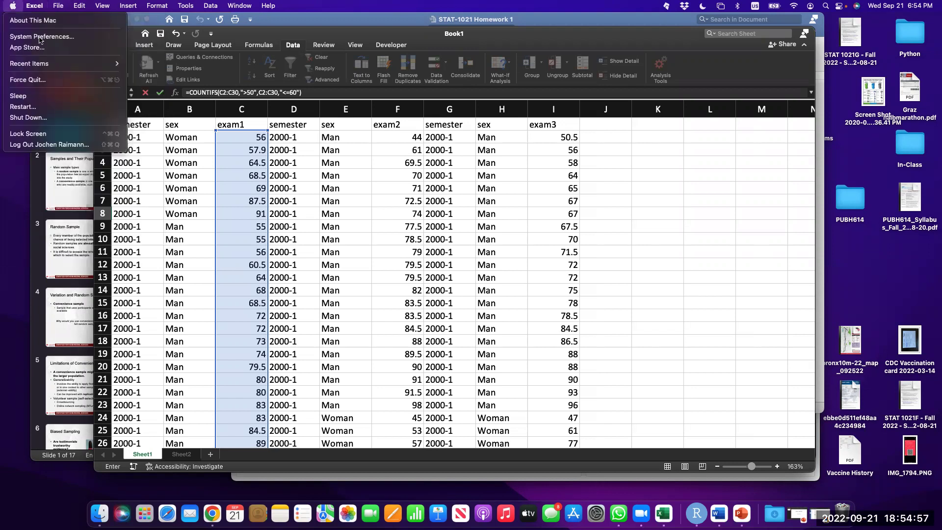
{"action": "mouse_move", "coordinate": [105, 64]}
{"action": "left_click", "coordinate": [190, 178]}
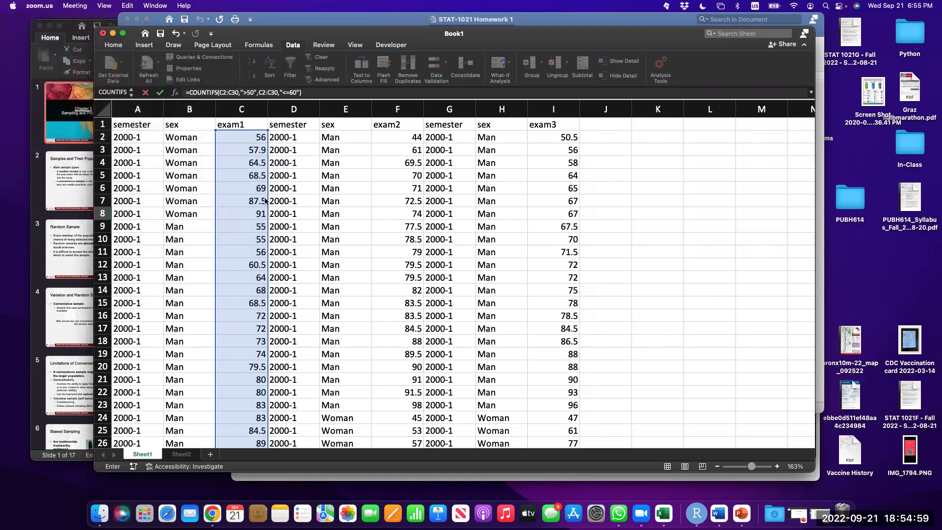
{"action": "left_click", "coordinate": [154, 140]}
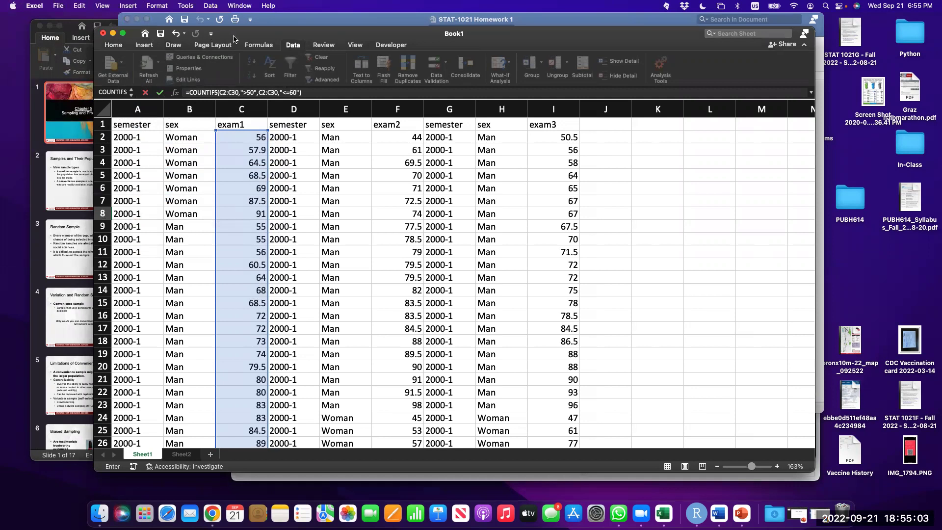
{"action": "left_click", "coordinate": [58, 6]}
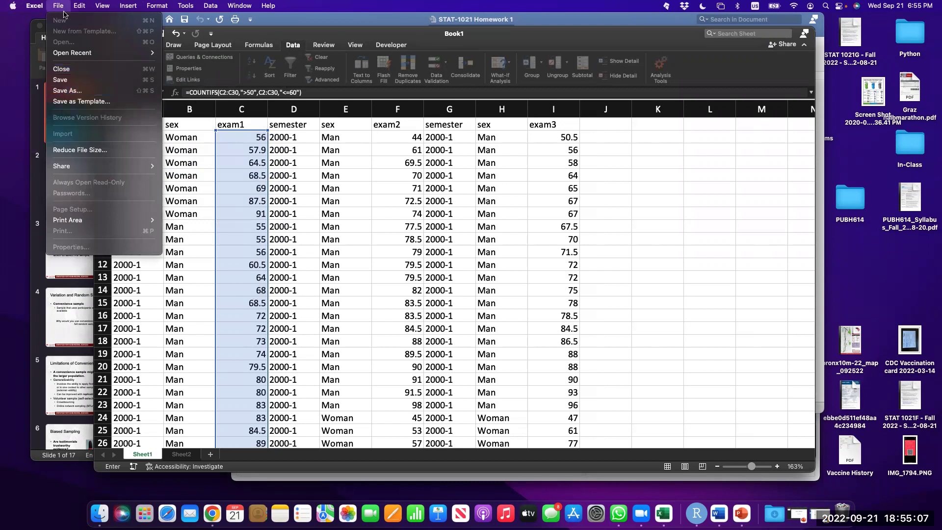
{"action": "left_click", "coordinate": [286, 239]}
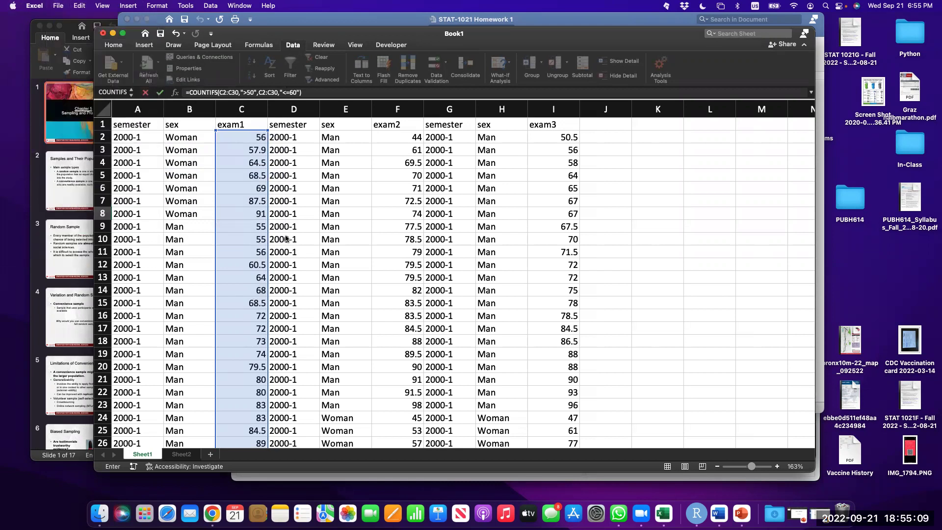
Confirm the P8 formula and create a new blank workbook
{"action": "key", "text": "Return"}
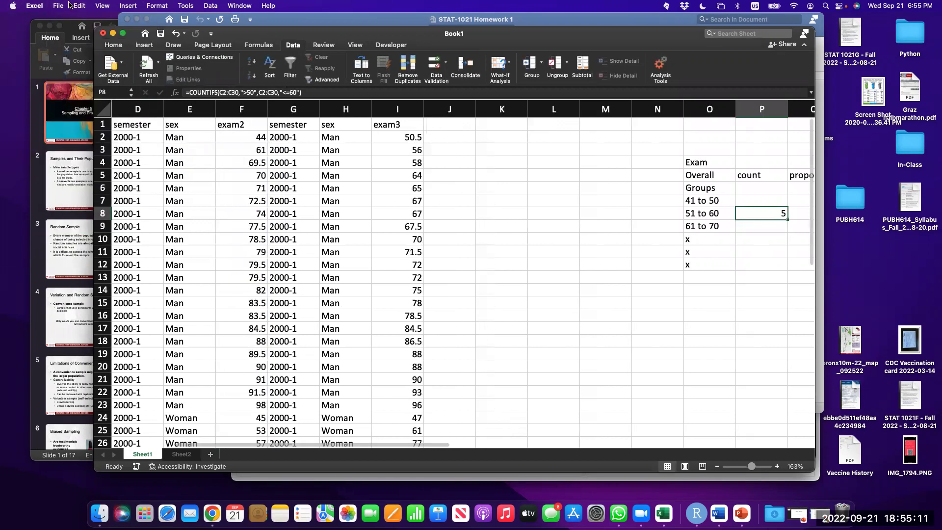
{"action": "left_click", "coordinate": [68, 6]}
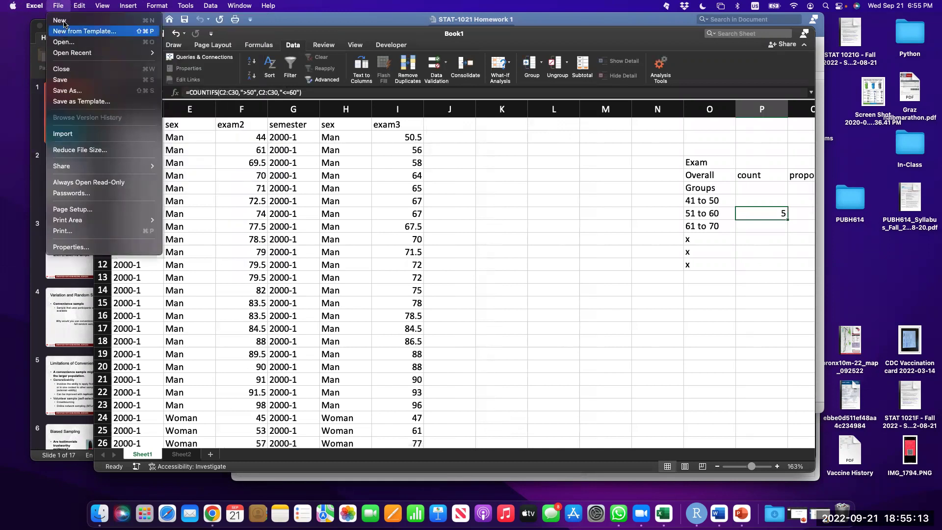
{"action": "left_click", "coordinate": [65, 22]}
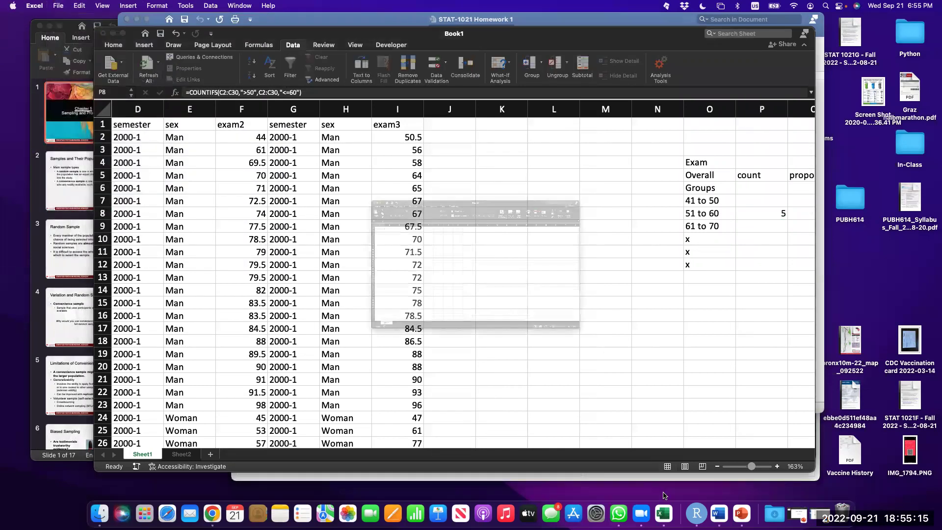
Copy the semester, sex and exam grades table from the Word document STAT-1021 Homework 1 into the new workbook, starting at A1
{"action": "left_click", "coordinate": [718, 512]}
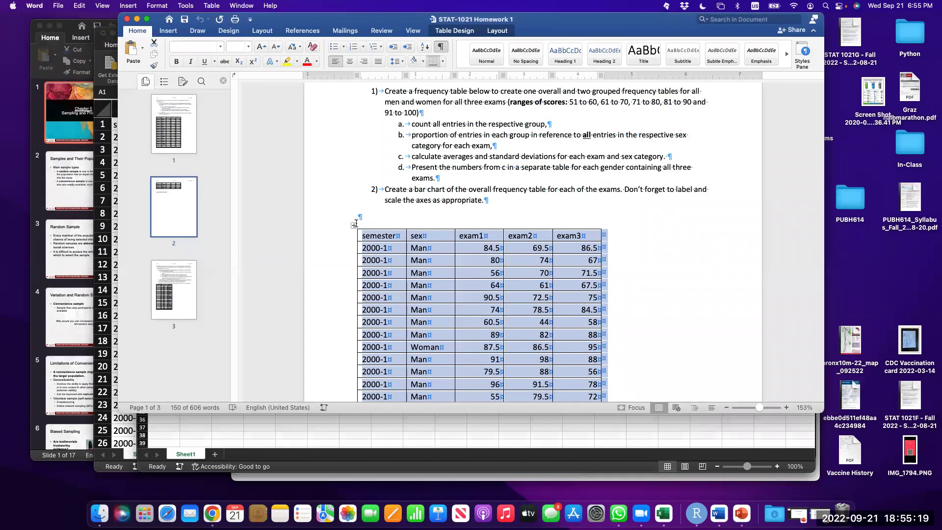
{"action": "key", "text": "super+c"}
{"action": "left_click", "coordinate": [358, 425]}
{"action": "key", "text": "super+n"}
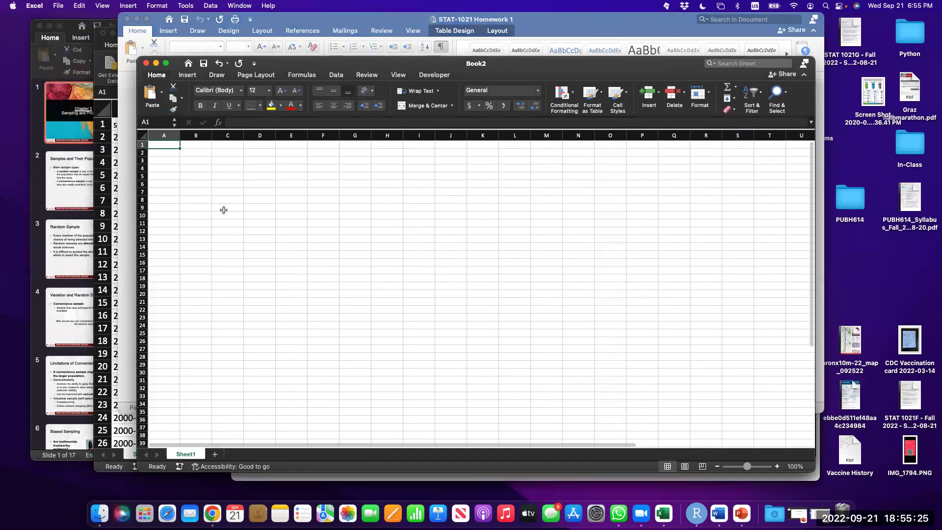
{"action": "key", "text": "super+v"}
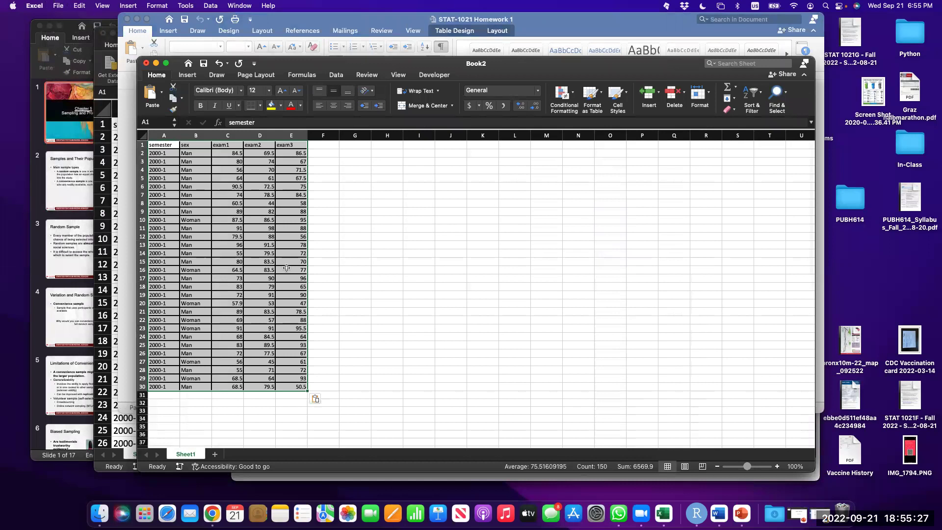
{"action": "left_click", "coordinate": [287, 269]}
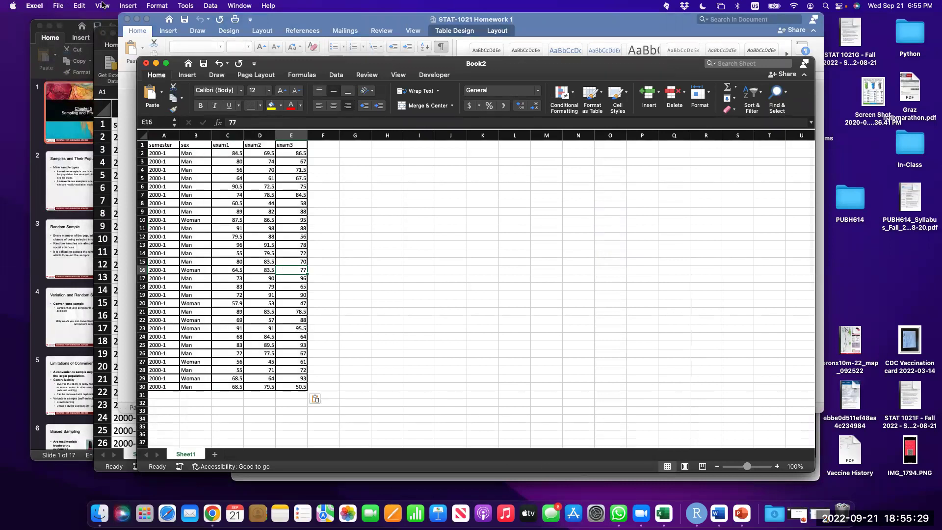
Start saving the new workbook under a new name and choose the In-Class/STAT1021/Homework/Homework 1 folder on the iCloud Desktop
{"action": "left_click", "coordinate": [58, 5]}
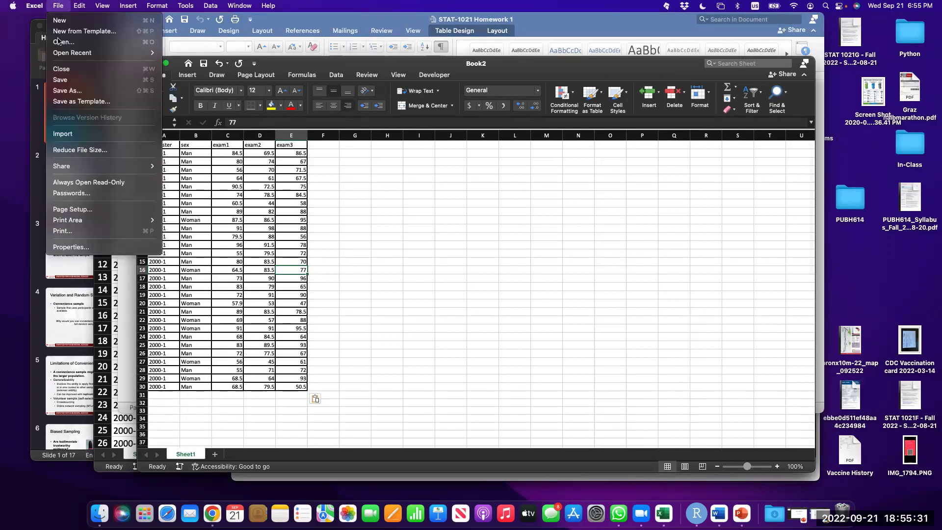
{"action": "left_click", "coordinate": [79, 92]}
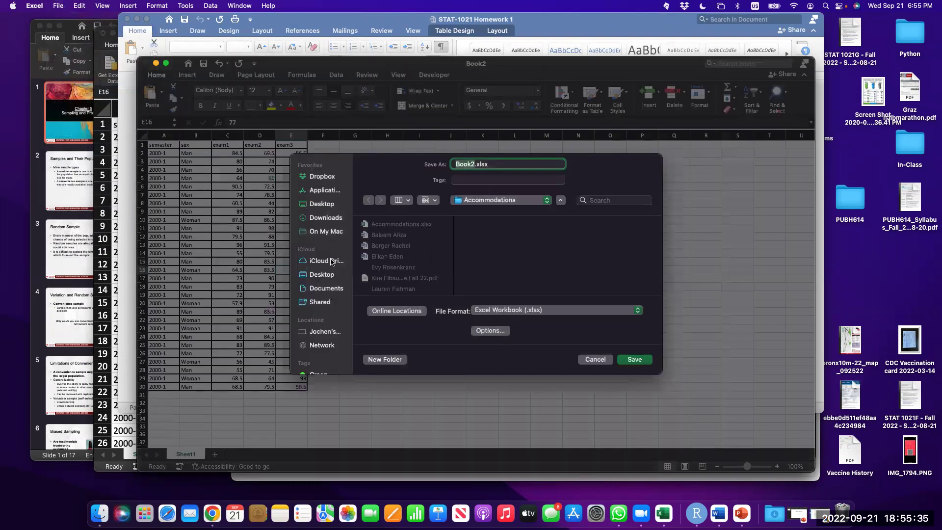
{"action": "left_click", "coordinate": [318, 278]}
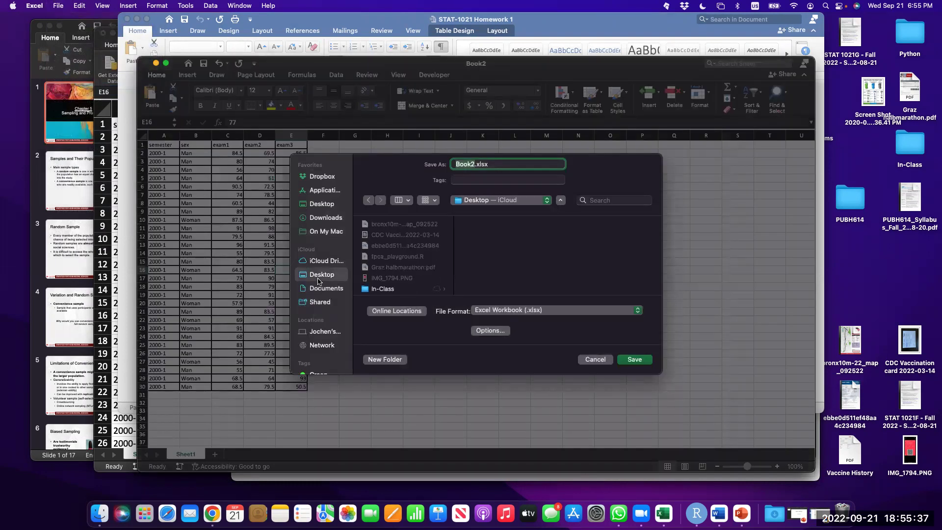
{"action": "left_click", "coordinate": [379, 290]}
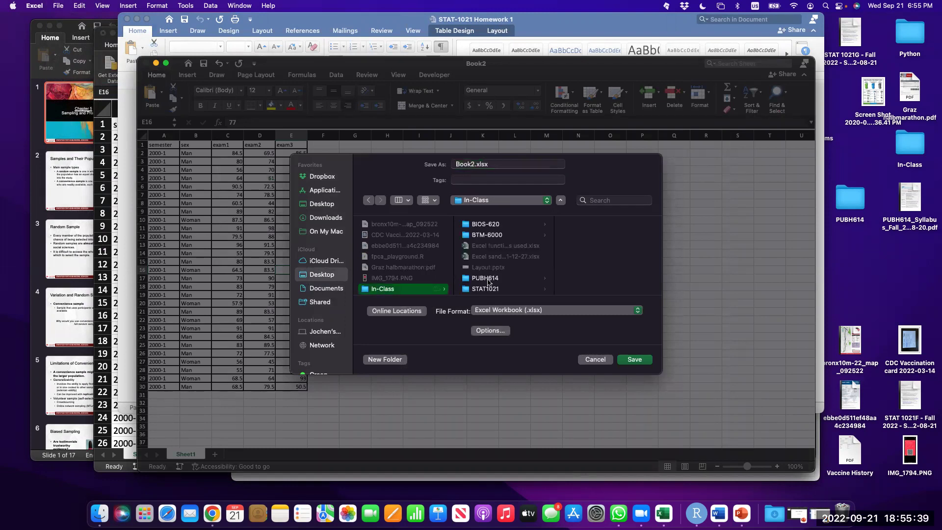
{"action": "left_click", "coordinate": [480, 289]}
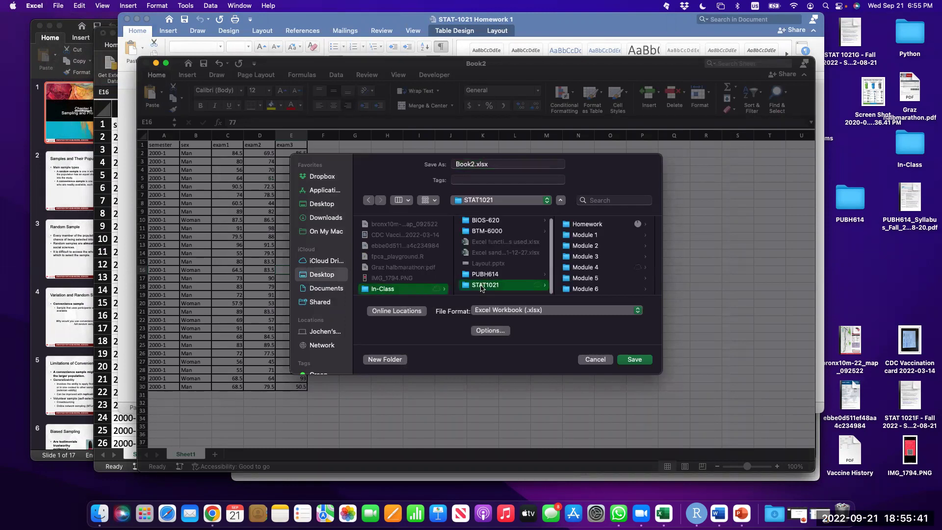
{"action": "left_click", "coordinate": [586, 226]}
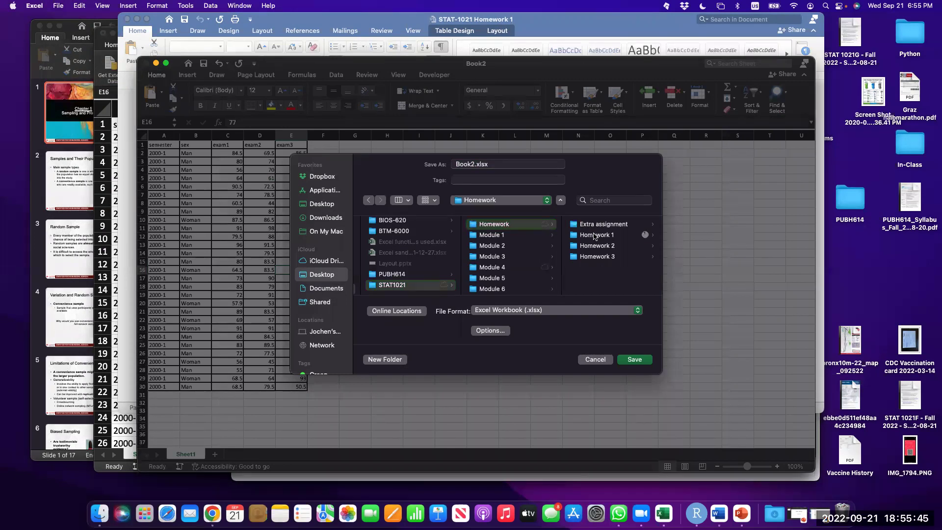
{"action": "left_click", "coordinate": [594, 236]}
Name the workbook "Homework - Problem 1", save it as an Excel workbook and close it
{"action": "left_click", "coordinate": [467, 162]}
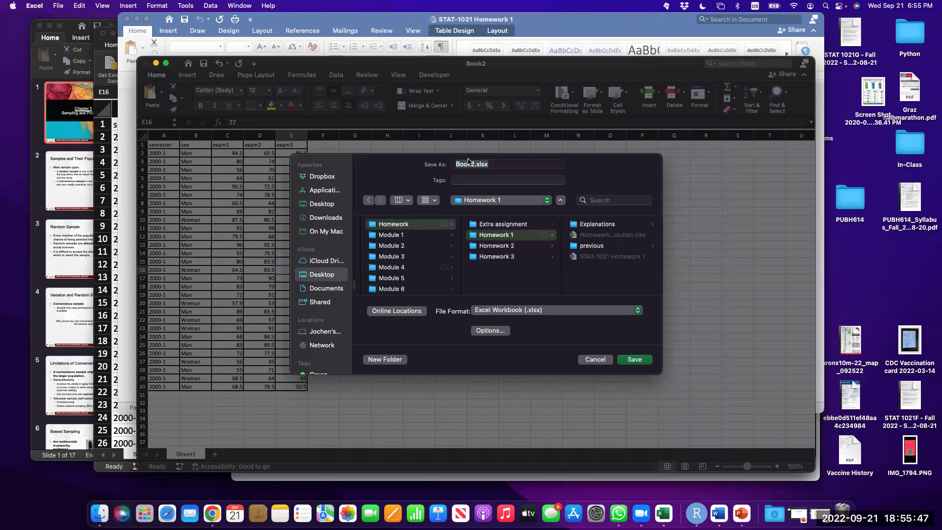
{"action": "left_click", "coordinate": [473, 164]}
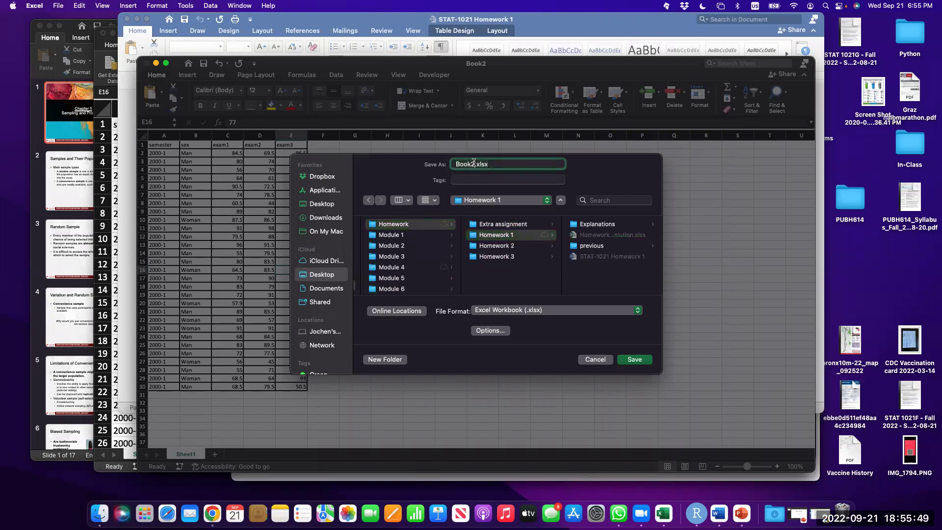
{"action": "double_click", "coordinate": [473, 163]}
{"action": "type", "text": "Homework - Problem 1"}
{"action": "key", "text": "Return"}
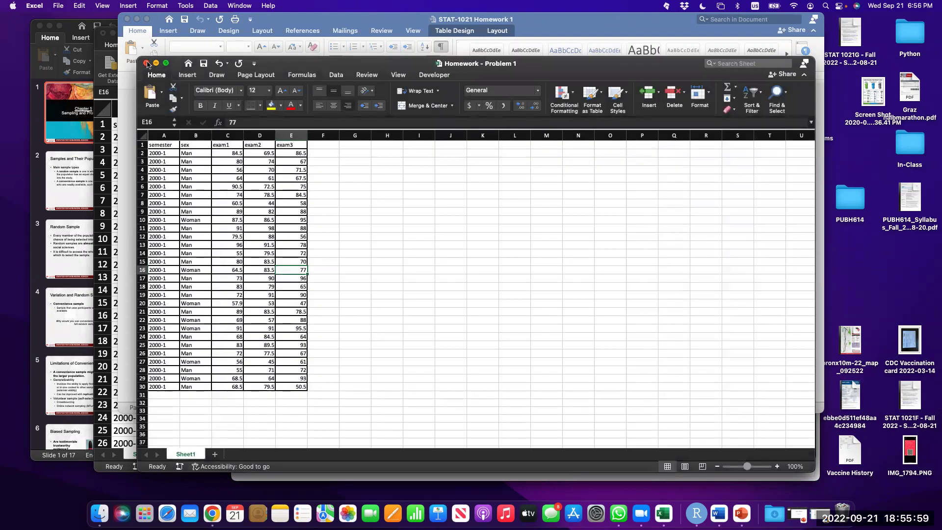
{"action": "left_click", "coordinate": [147, 64]}
Switch to Chrome and create a new announcement in the STAT-1021-G course titled "Homework - Problem 1"
{"action": "left_click", "coordinate": [213, 513]}
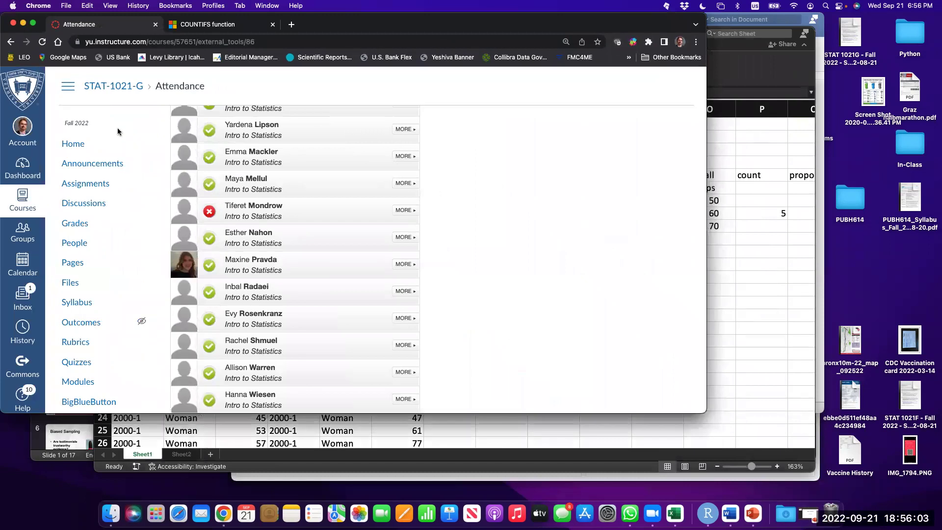
{"action": "left_click", "coordinate": [78, 161]}
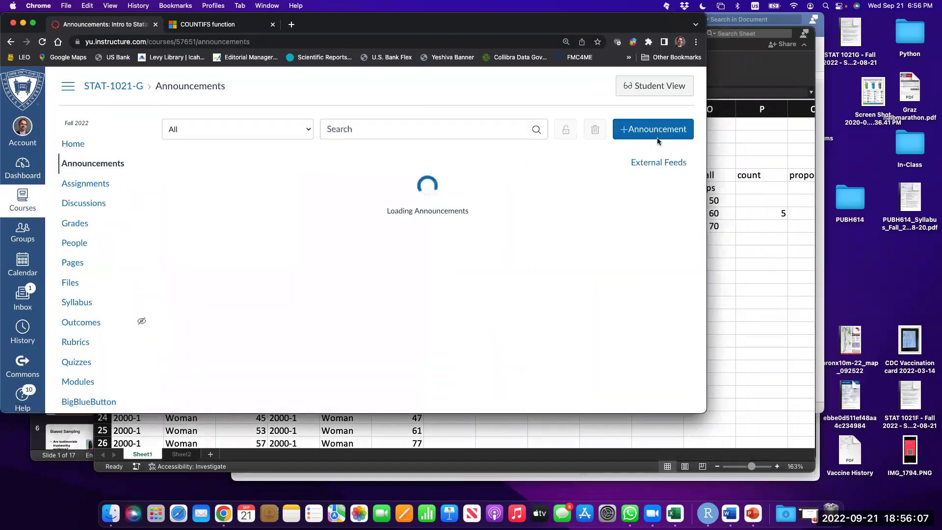
{"action": "left_click", "coordinate": [657, 130]}
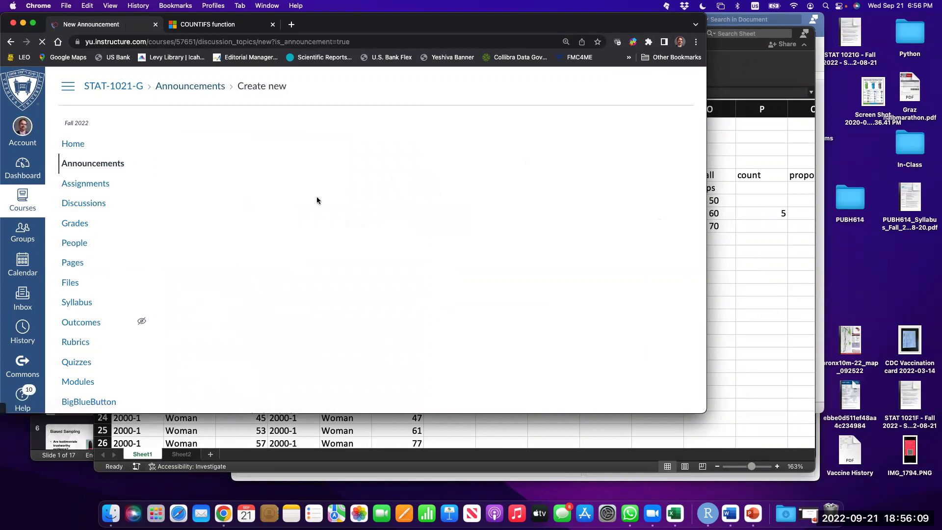
{"action": "type", "text": "Homework - Problem 1"}
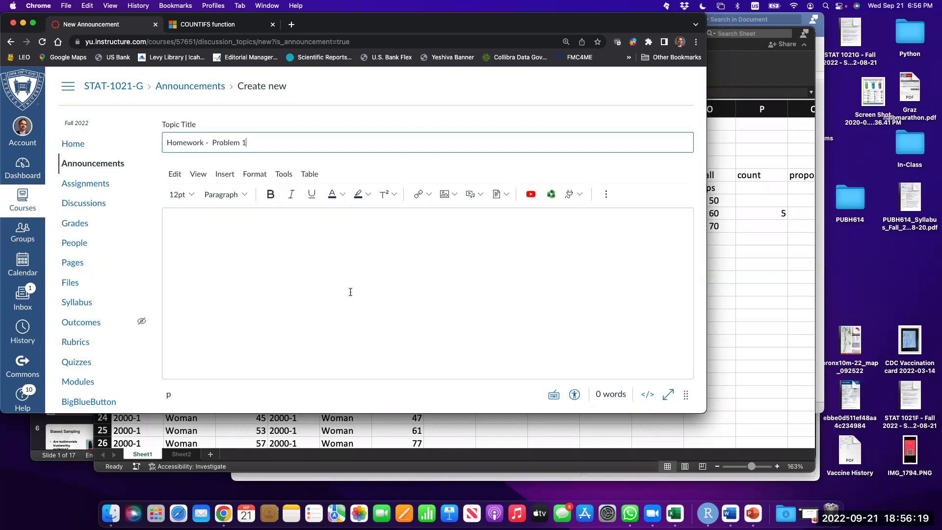
Attach Homework - Problem 1.xlsx from the Homework 1 folder to the announcement and save it
{"action": "scroll", "coordinate": [349, 291], "scroll_direction": "down", "scroll_amount": 5}
{"action": "left_click", "coordinate": [236, 305]}
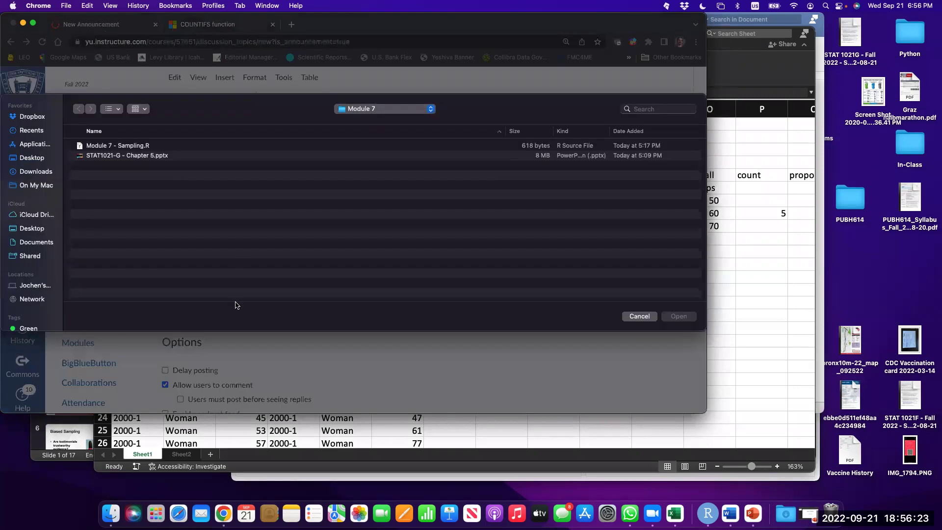
{"action": "left_click", "coordinate": [39, 231]}
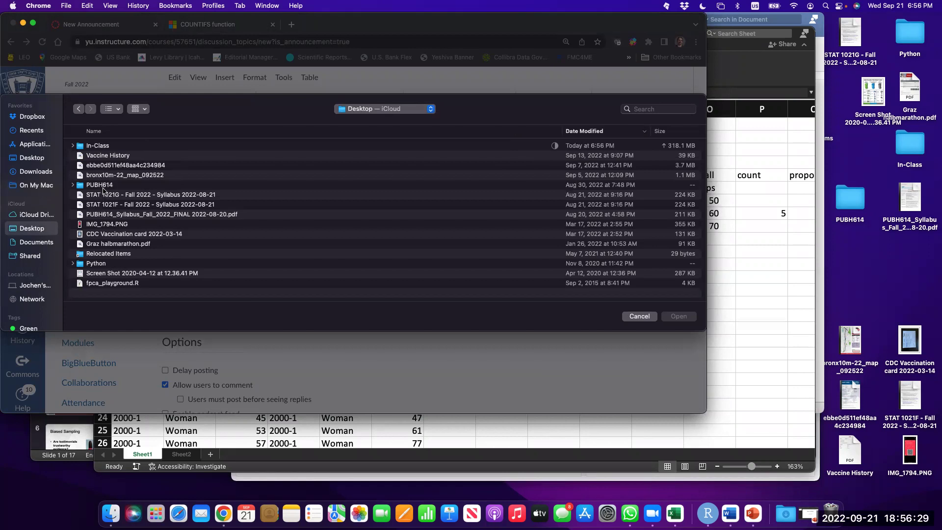
{"action": "double_click", "coordinate": [125, 146]}
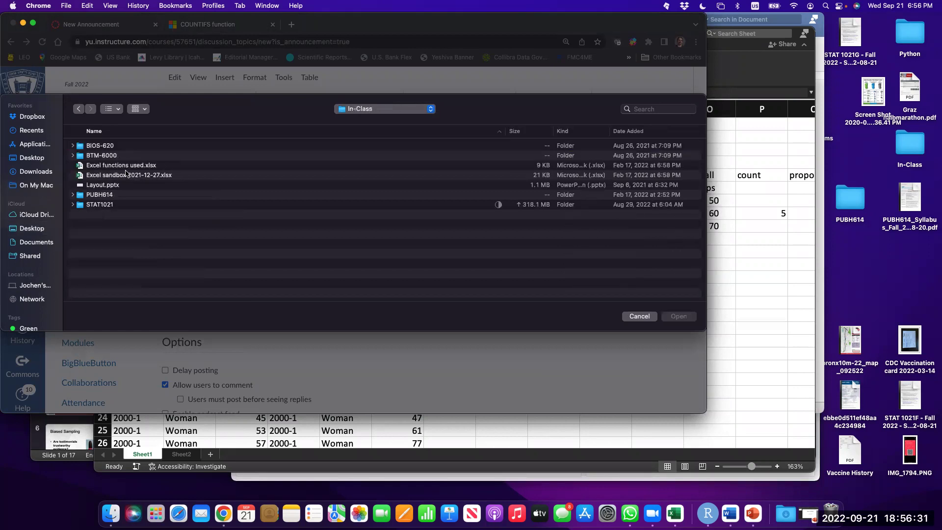
{"action": "double_click", "coordinate": [117, 205]}
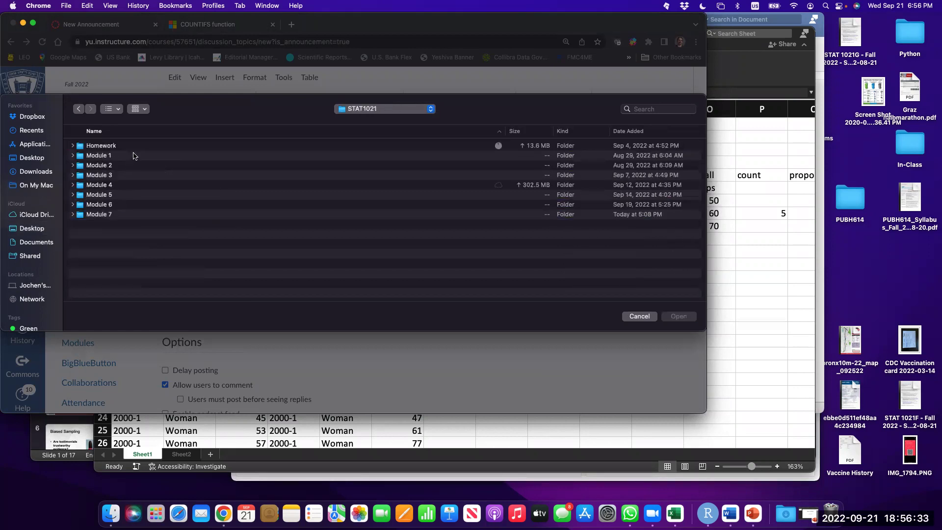
{"action": "double_click", "coordinate": [139, 146]}
{"action": "left_click", "coordinate": [132, 156]}
{"action": "double_click", "coordinate": [132, 156]}
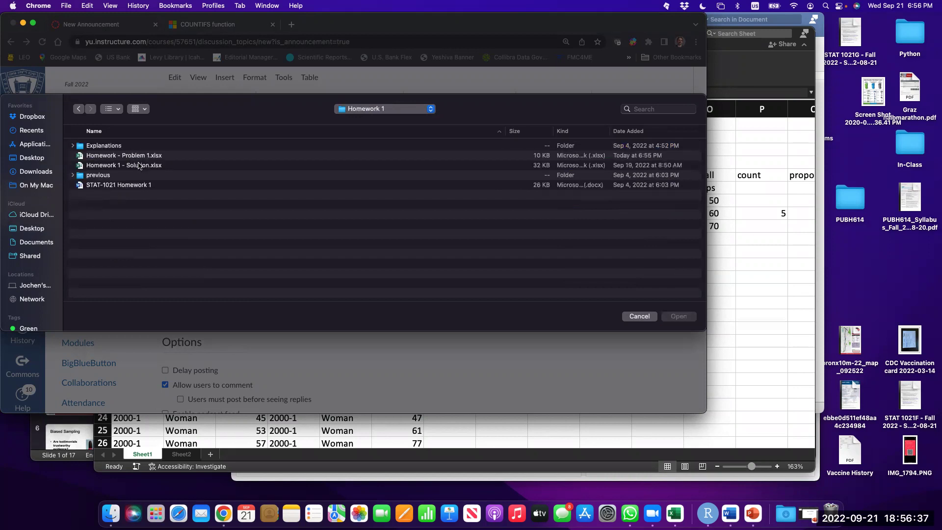
{"action": "double_click", "coordinate": [143, 156]}
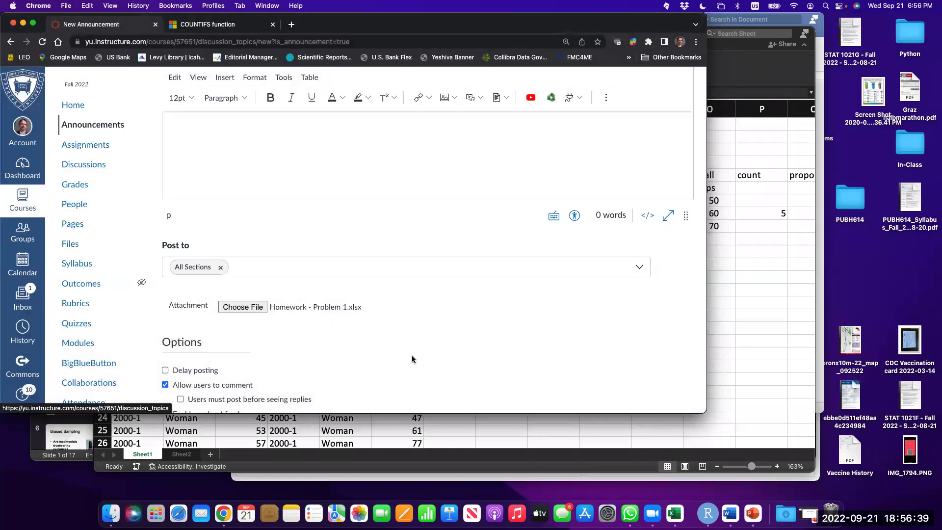
{"action": "scroll", "coordinate": [411, 355], "scroll_direction": "down", "scroll_amount": 1}
{"action": "left_click", "coordinate": [679, 383]}
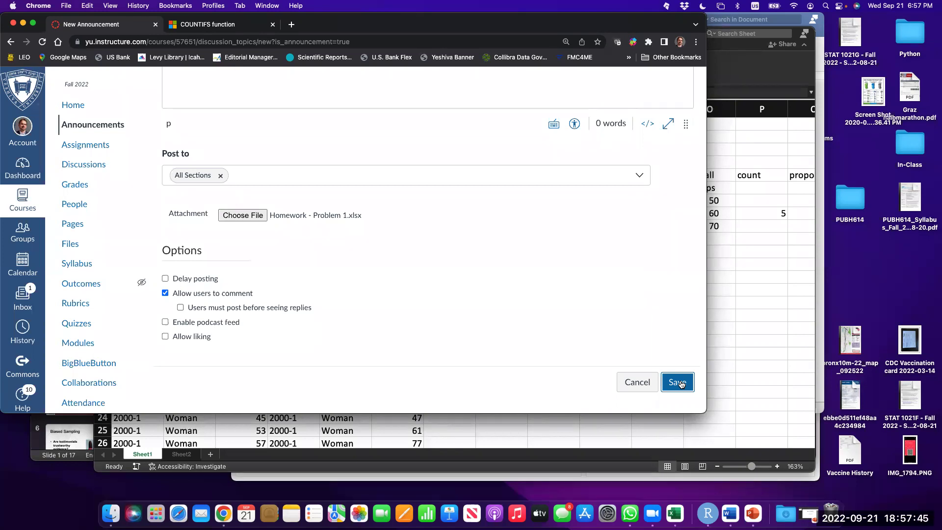
Switch to Finder and open the STAT-1021 Homework 1 document from the STAT1021/Homework/Homework 1 folder
{"action": "left_click", "coordinate": [770, 288]}
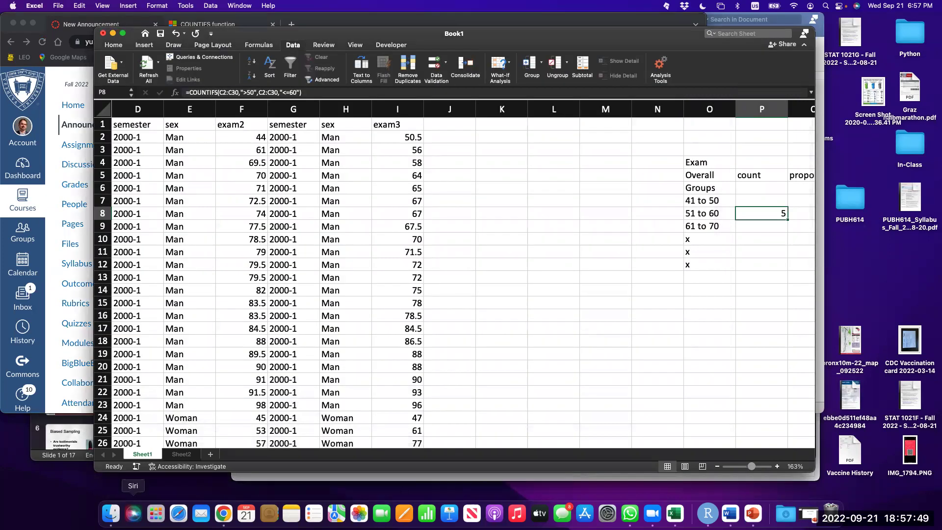
{"action": "left_click", "coordinate": [111, 513]}
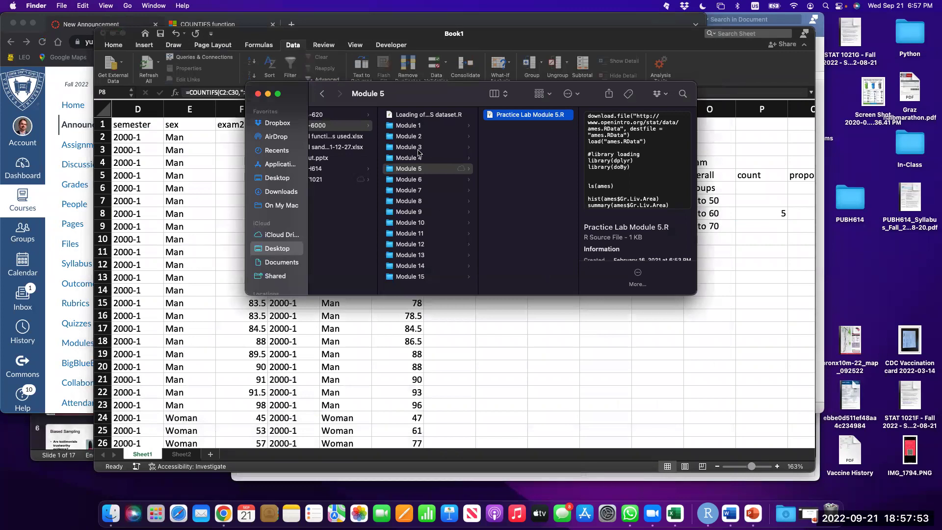
{"action": "scroll", "coordinate": [419, 153], "scroll_direction": "down", "scroll_amount": 1}
{"action": "scroll", "coordinate": [418, 152], "scroll_direction": "up", "scroll_amount": 1}
{"action": "scroll", "coordinate": [419, 152], "scroll_direction": "left", "scroll_amount": 3}
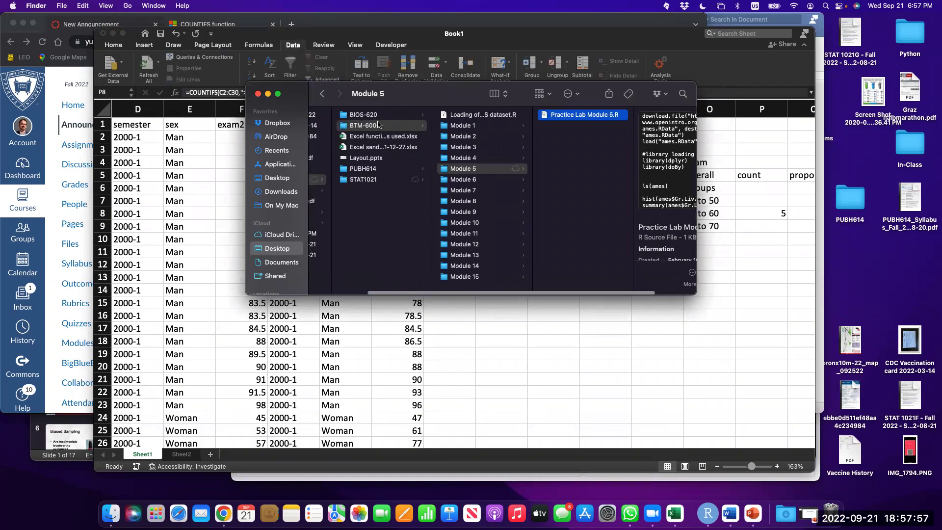
{"action": "left_click", "coordinate": [365, 180]}
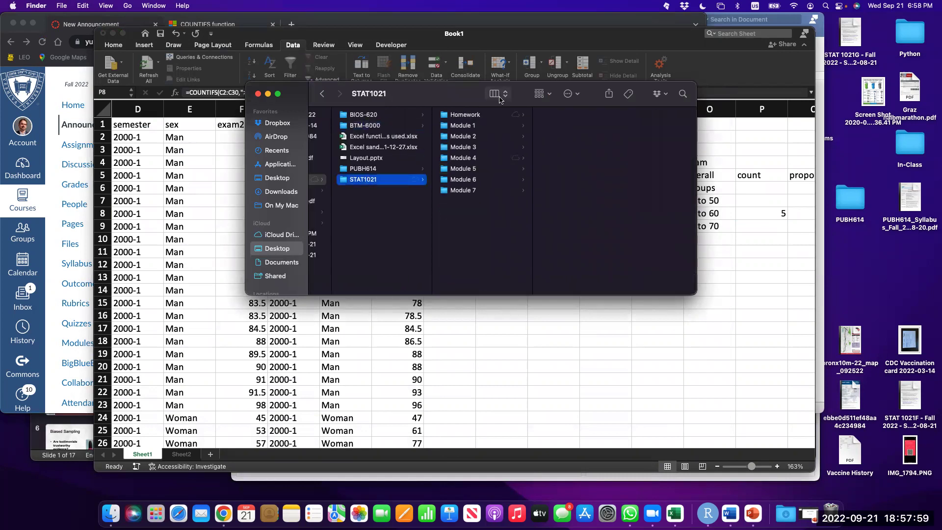
{"action": "left_click", "coordinate": [471, 114]}
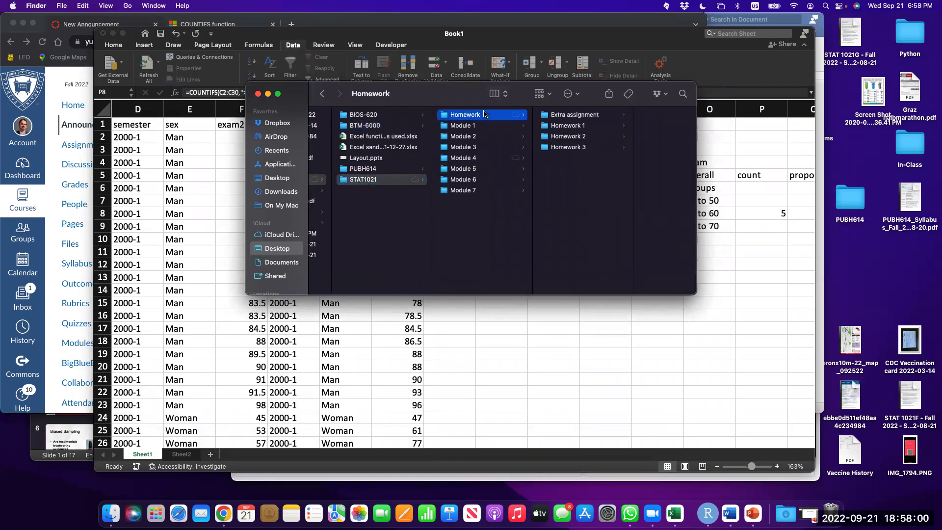
{"action": "left_click", "coordinate": [578, 127]}
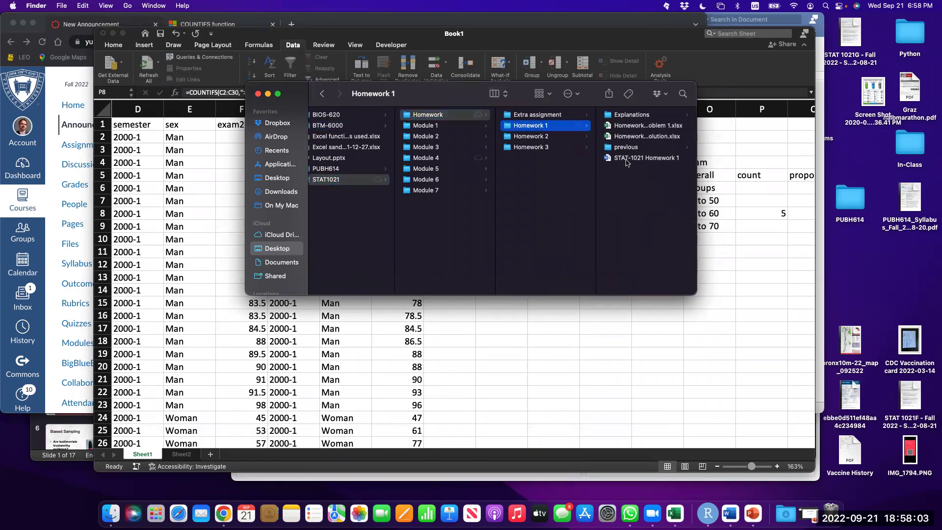
{"action": "double_click", "coordinate": [627, 158]}
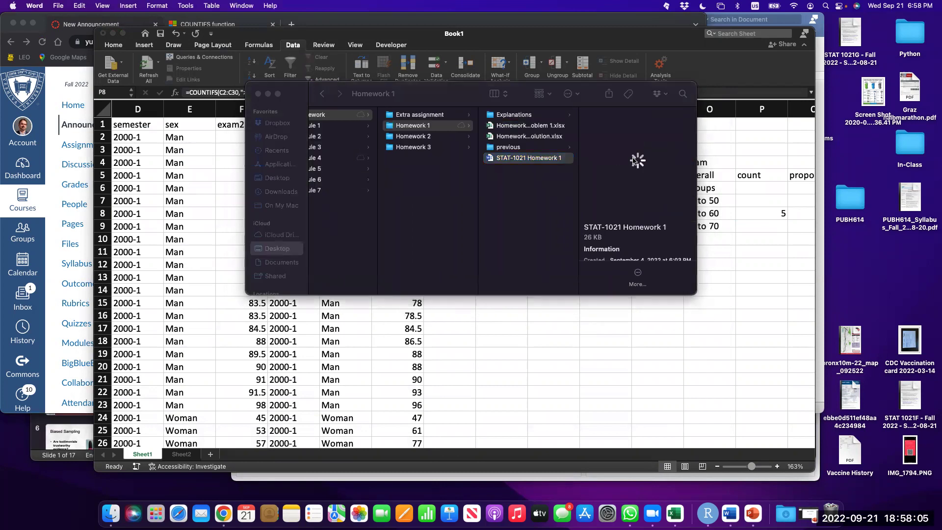
Copy the whole employee number, age, time and gender table on page 3 of the Word document
{"action": "scroll", "coordinate": [425, 255], "scroll_direction": "down", "scroll_amount": 10}
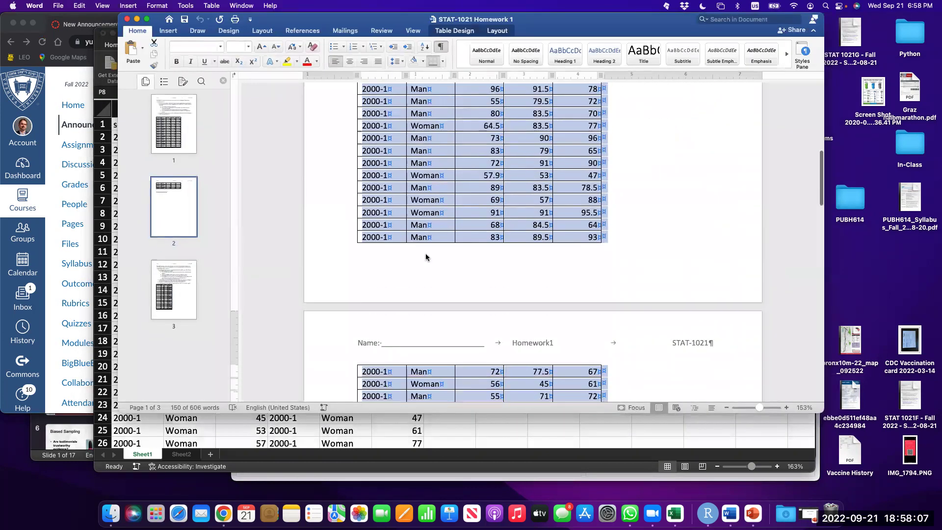
{"action": "scroll", "coordinate": [426, 253], "scroll_direction": "down", "scroll_amount": 15}
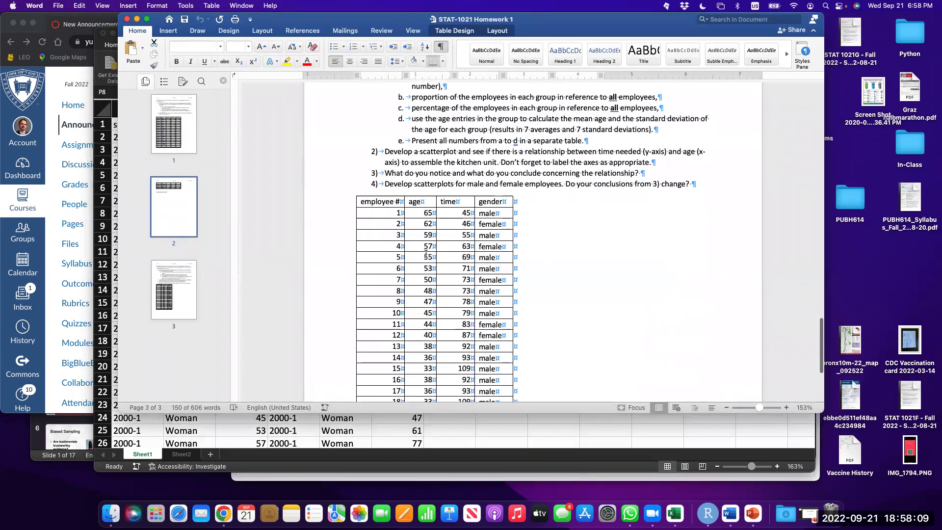
{"action": "left_click", "coordinate": [356, 198]}
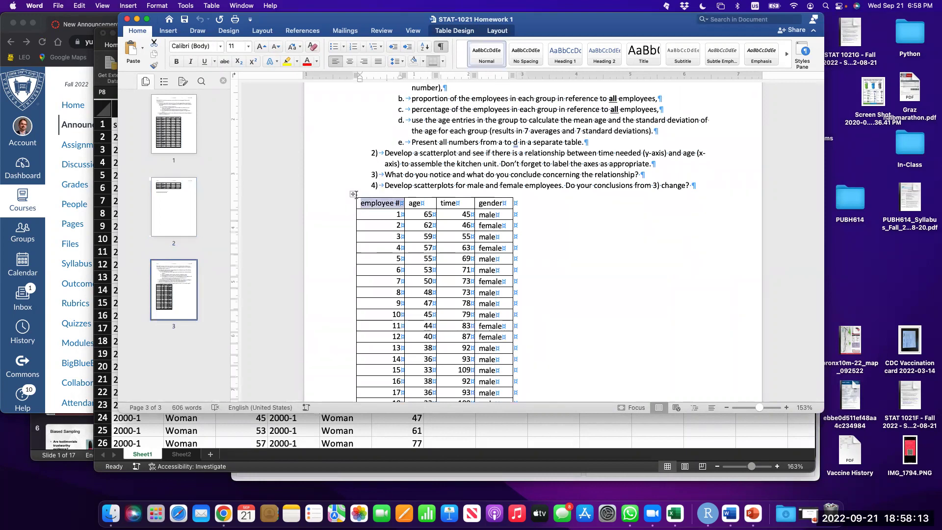
{"action": "left_click", "coordinate": [353, 194]}
{"action": "key", "text": "super+c"}
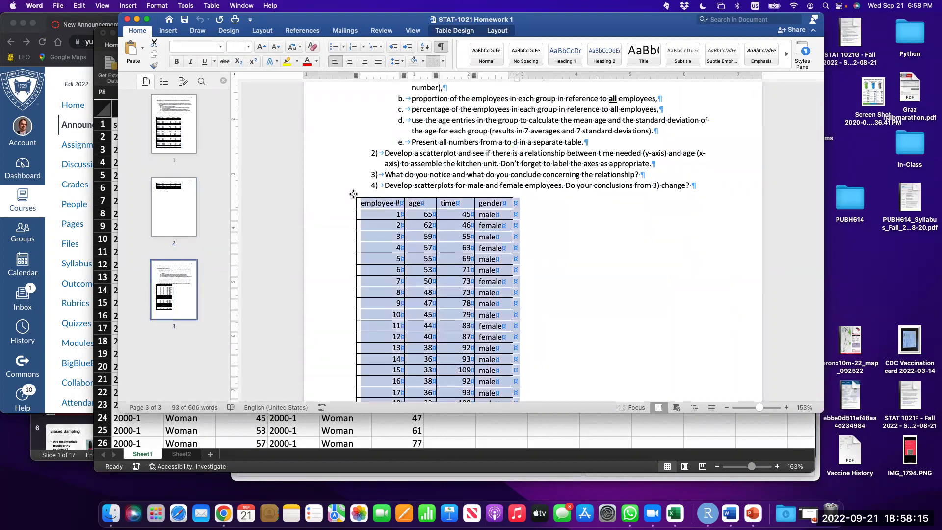
Switch to Excel's Book1, add a new sheet after Sheet2 and paste the employee table at A1
{"action": "left_click", "coordinate": [481, 434]}
{"action": "left_click", "coordinate": [181, 454]}
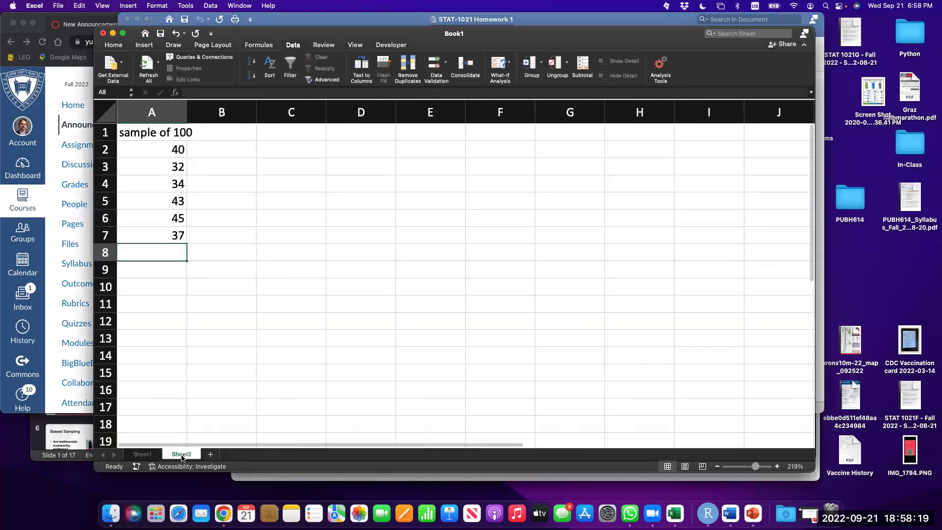
{"action": "left_click", "coordinate": [210, 458]}
{"action": "key", "text": "super+v"}
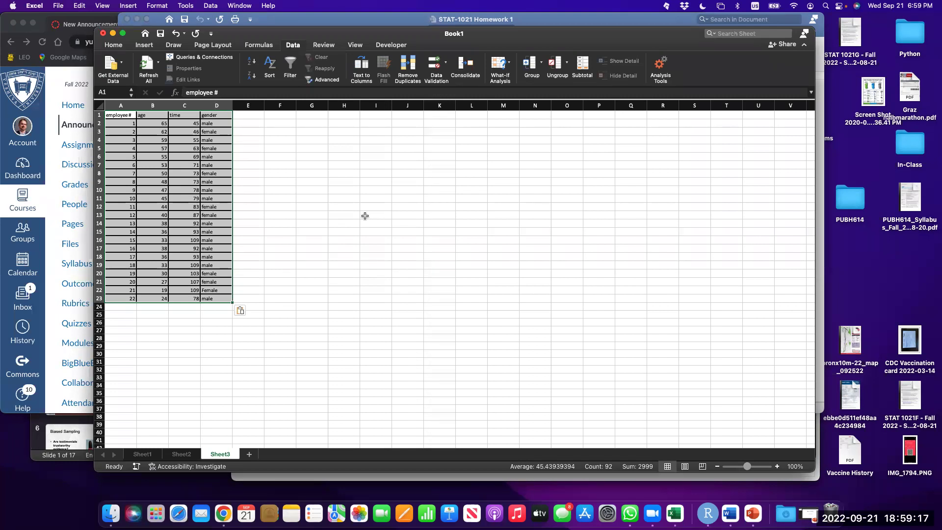
Return to Sheet1 and bring up the exam frequency table in columns O to Q
{"action": "left_click", "coordinate": [147, 457]}
{"action": "scroll", "coordinate": [774, 211], "scroll_direction": "up", "scroll_amount": 5, "text": "ctrl"}
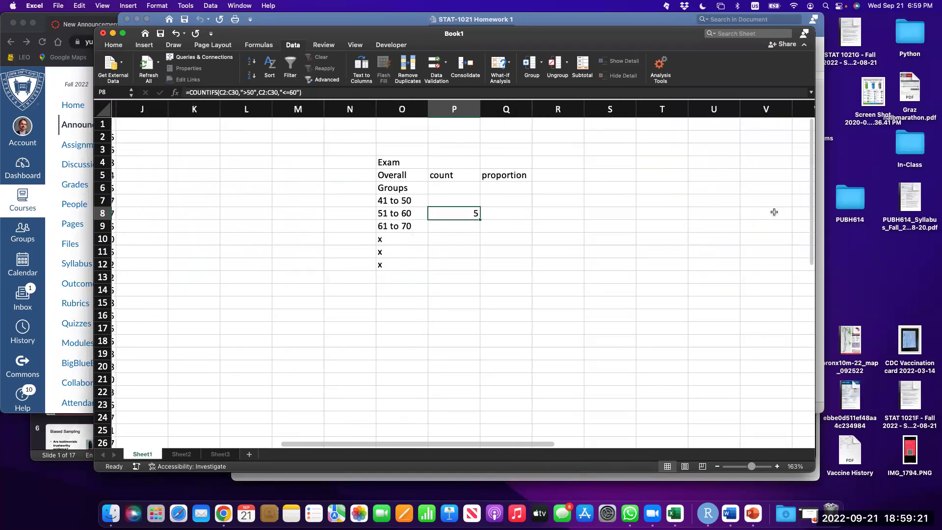
{"action": "scroll", "coordinate": [774, 212], "scroll_direction": "right", "scroll_amount": 3}
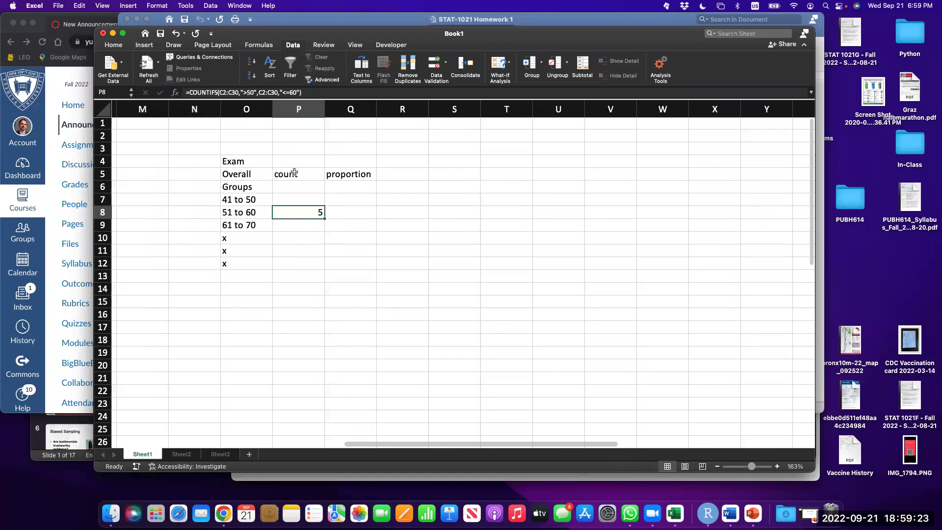
Move the count and proportion headings from P5:Q5 down to P6:Q6, beside the Groups label
{"action": "left_click", "coordinate": [294, 172]}
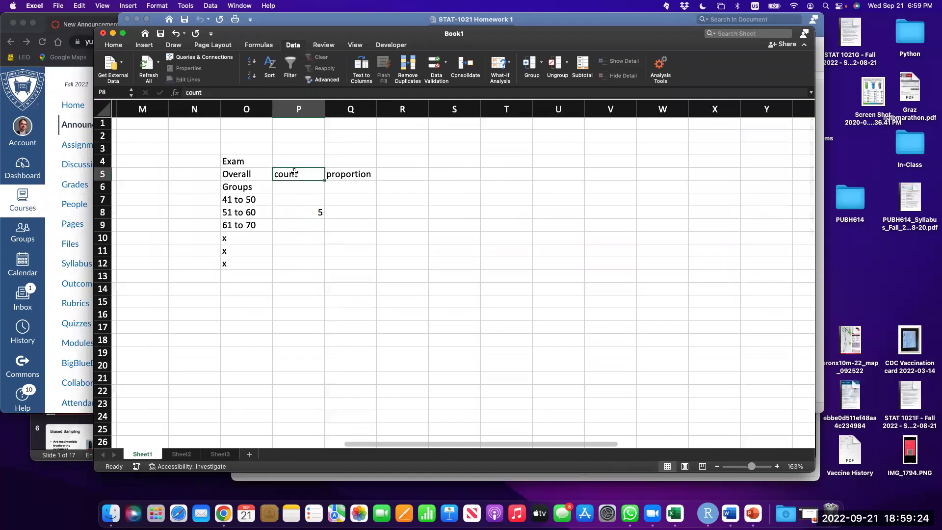
{"action": "left_click", "coordinate": [355, 170], "text": "shift"}
{"action": "key", "text": "super+c"}
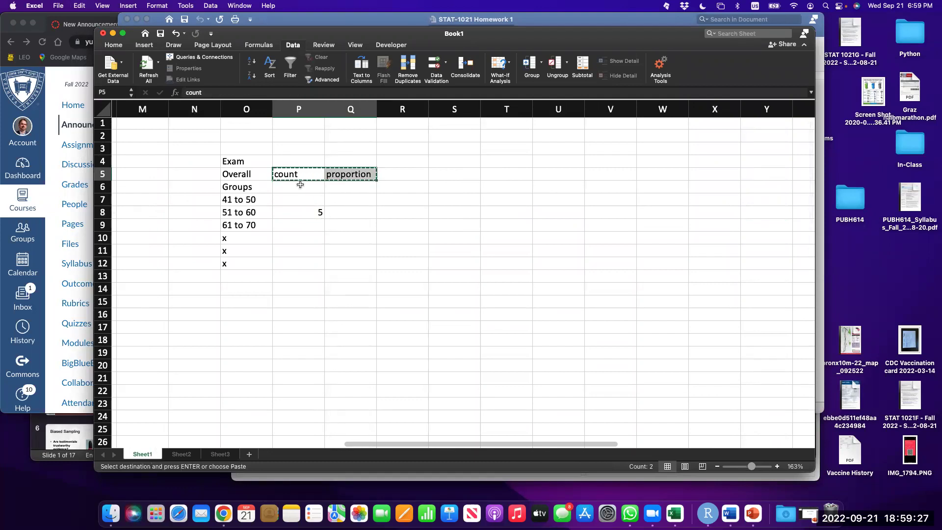
{"action": "left_click_drag", "start_coordinate": [301, 184], "coordinate": [300, 188]}
Add the headings "average" in R6 and "sd" in S6
{"action": "left_click", "coordinate": [395, 186]}
{"action": "type", "text": "average st"}
{"action": "key", "text": "BackSpace"}
{"action": "key", "text": "BackSpace"}
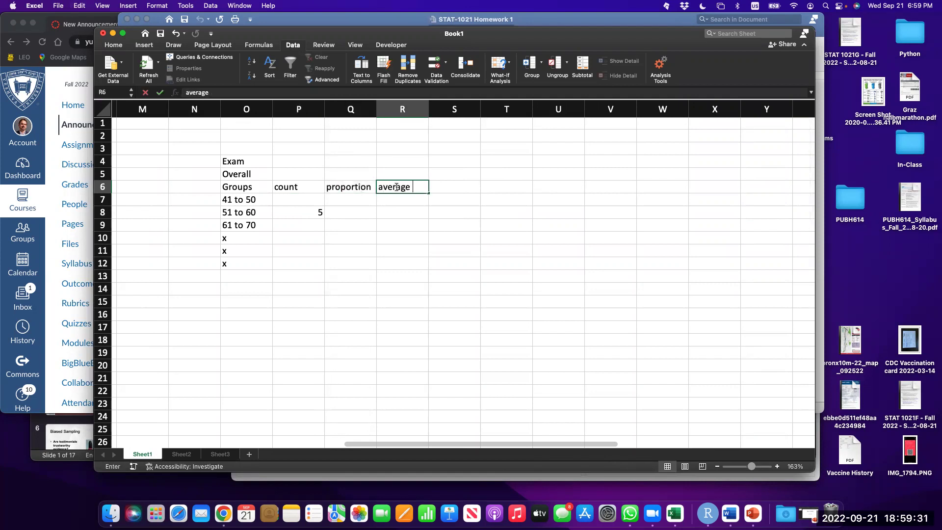
{"action": "key", "text": "Tab"}
{"action": "type", "text": "sd"}
{"action": "key", "text": "Tab"}
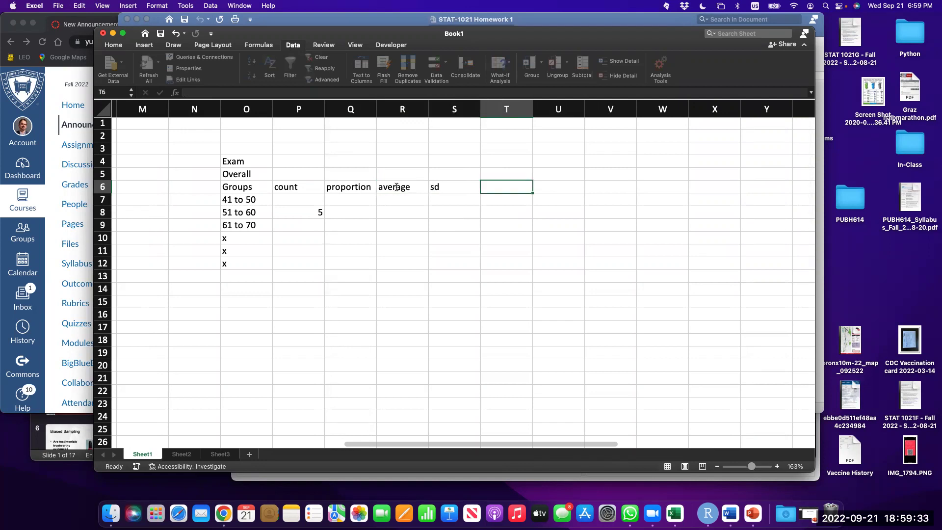
Label cell T5 "Men" as the title of a second block beside the overall one
{"action": "key", "text": "Up"}
{"action": "type", "text": "Mean"}
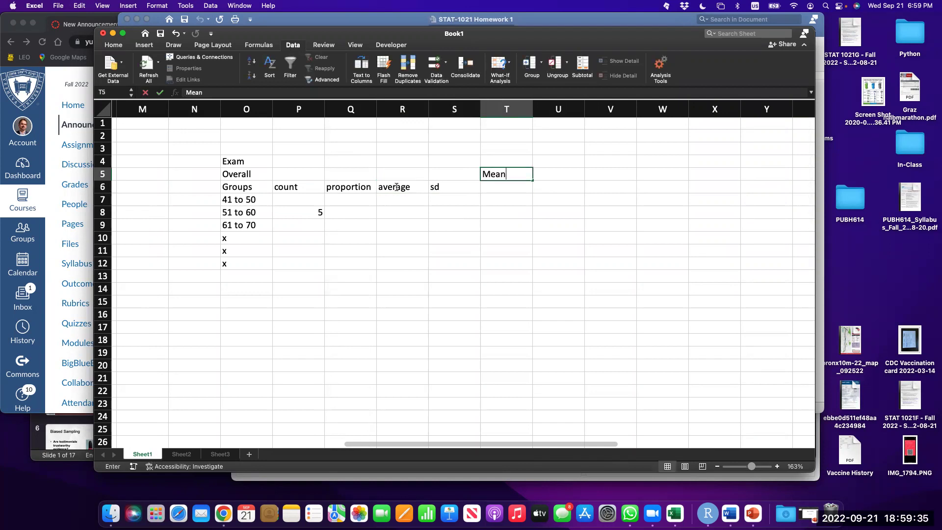
{"action": "key", "text": "Return"}
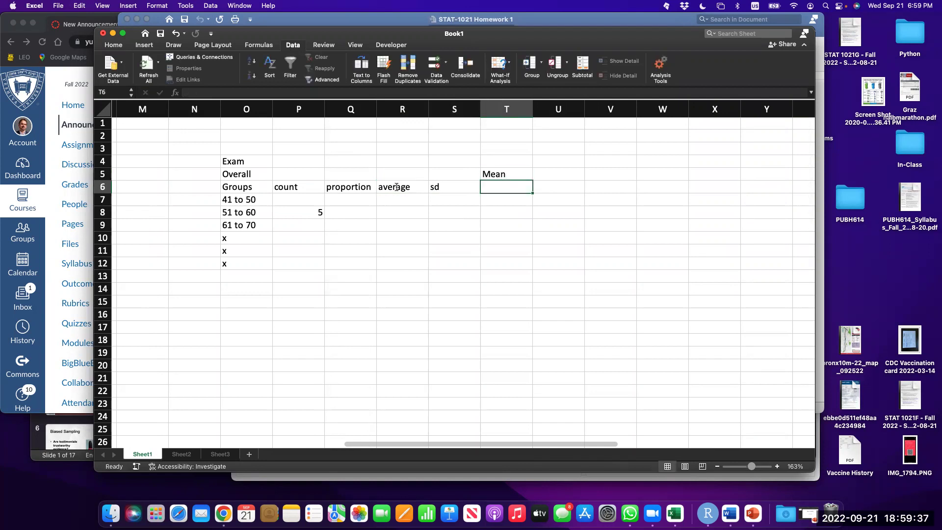
{"action": "key", "text": "Up"}
{"action": "type", "text": "Men"}
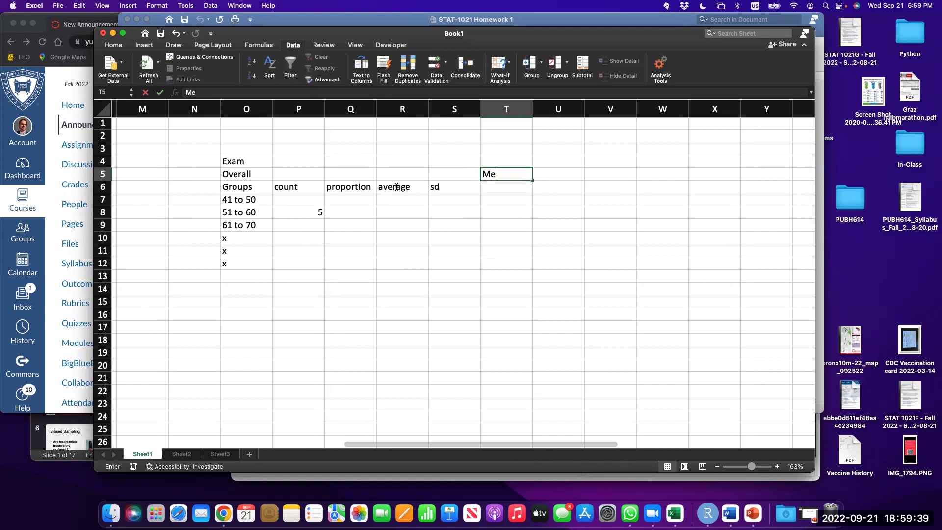
{"action": "key", "text": "Return"}
Copy the count, proportion, average and sd headings from P6:S6 to T6:W6 under Men
{"action": "key", "text": "Left"}
{"action": "key", "text": "shift+Left"}
{"action": "key", "text": "shift+Left"}
{"action": "key", "text": "shift+Left"}
{"action": "key", "text": "shift+Left"}
{"action": "key", "text": "shift+Left"}
{"action": "key", "text": "shift+Right"}
{"action": "key", "text": "shift+Right"}
{"action": "key", "text": "shift+Right"}
{"action": "key", "text": "shift+Left"}
{"action": "key", "text": "super+c"}
{"action": "key", "text": "super+Right"}
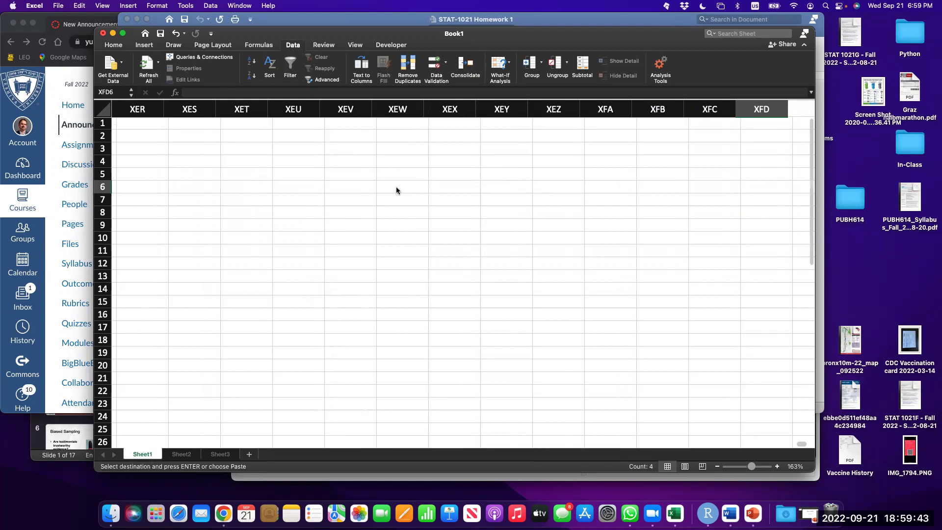
{"action": "key", "text": "Left"}
{"action": "key", "text": "Left"}
{"action": "key", "text": "Left"}
{"action": "key", "text": "Left"}
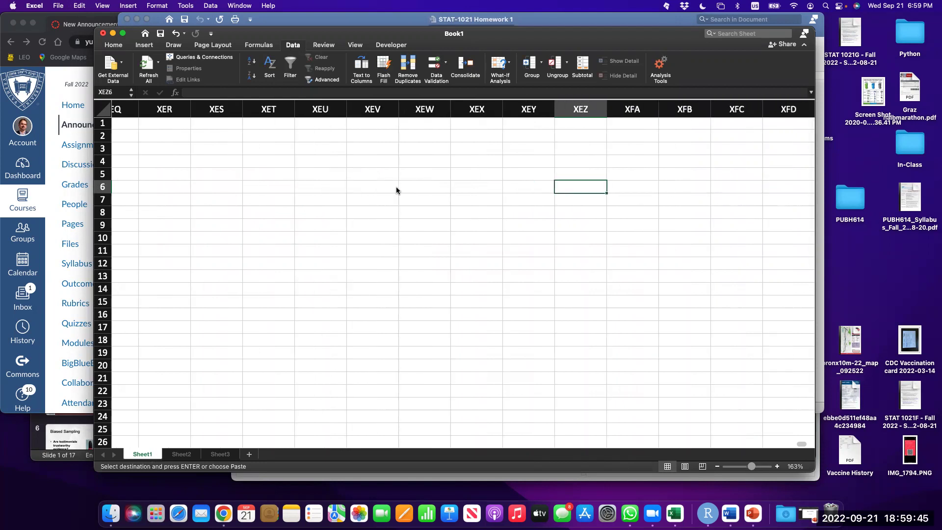
{"action": "key", "text": "super+Left"}
{"action": "key", "text": "Right"}
{"action": "key", "text": "super+v"}
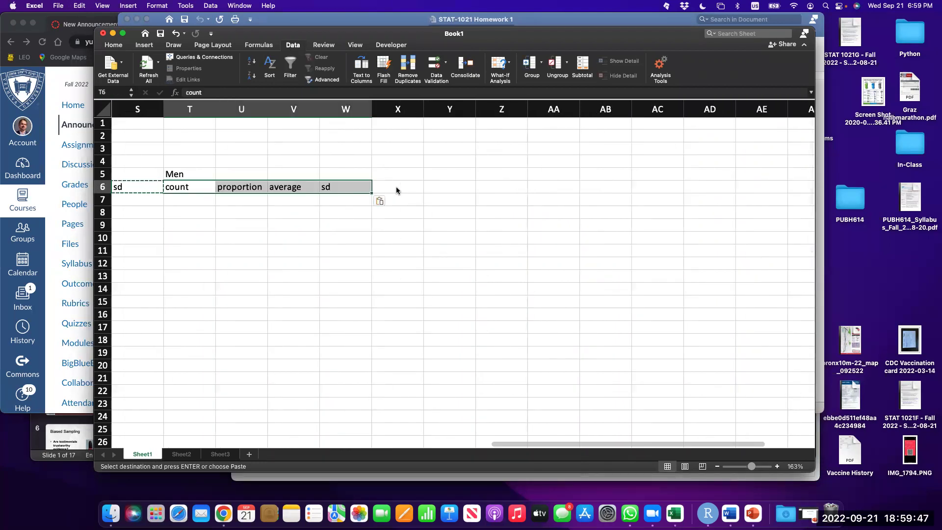
{"action": "key", "text": "Escape"}
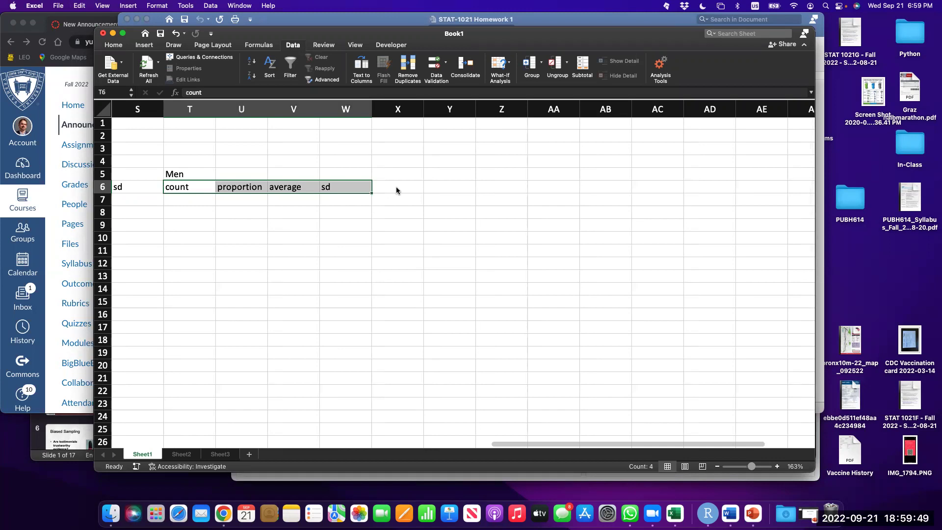
Label cell X5 "Women" and paste the same four headings into X6:AA6 beneath it
{"action": "key", "text": "Right"}
{"action": "key", "text": "Right"}
{"action": "key", "text": "Right"}
{"action": "key", "text": "Right"}
{"action": "key", "text": "Up"}
{"action": "type", "text": "Women"}
{"action": "key", "text": "Return"}
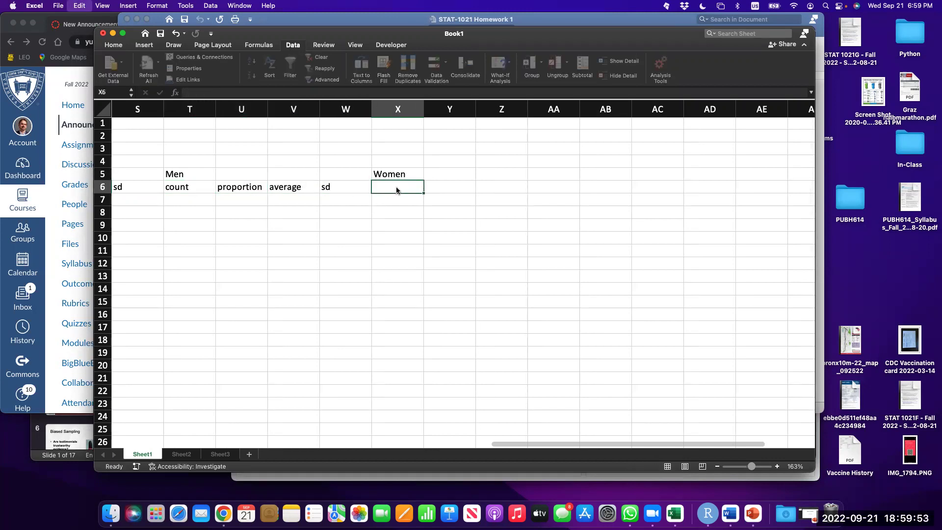
{"action": "key", "text": "super+v"}
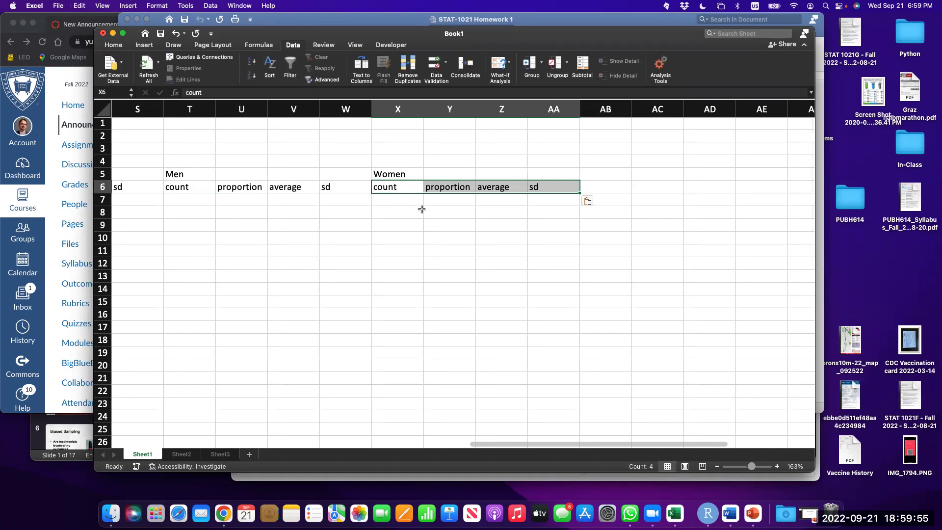
Change the table title in O4 to "Exam 1"
{"action": "scroll", "coordinate": [424, 208], "scroll_direction": "left", "scroll_amount": 4}
{"action": "scroll", "coordinate": [425, 208], "scroll_direction": "left", "scroll_amount": 2}
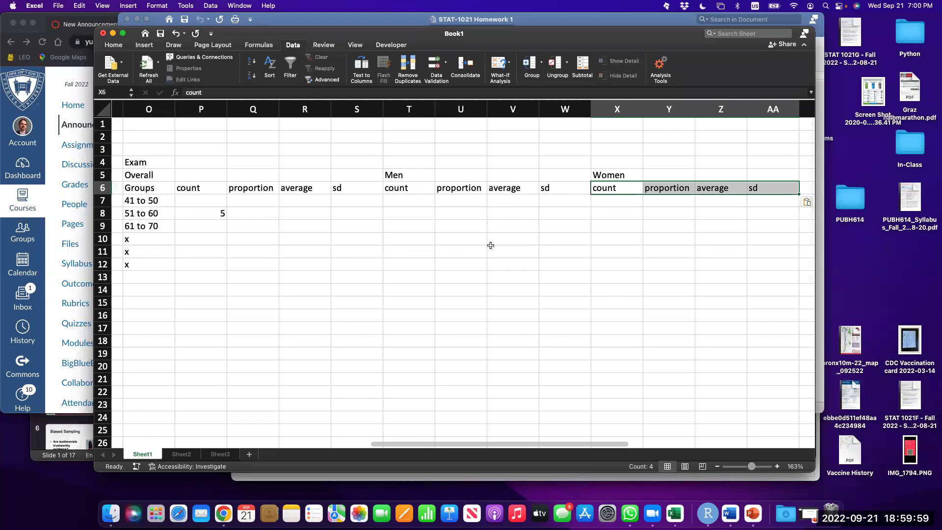
{"action": "double_click", "coordinate": [148, 162]}
{"action": "type", "text": "1"}
{"action": "key", "text": "Return"}
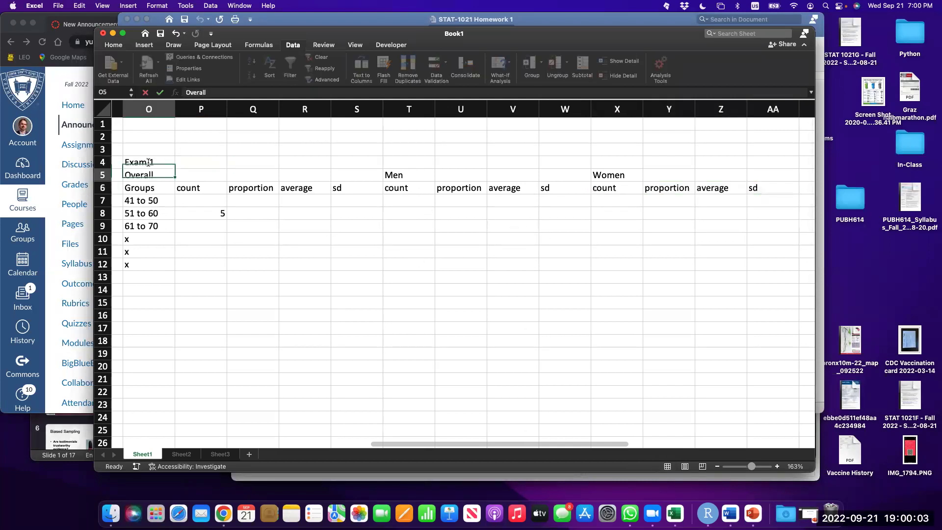
Copy the whole Exam 1 table O4:AA12 and paste it at O15
{"action": "left_click", "coordinate": [148, 162]}
{"action": "key", "text": "shift+Down"}
{"action": "key", "text": "shift+Down"}
{"action": "key", "text": "shift+Down"}
{"action": "key", "text": "shift+Down"}
{"action": "key", "text": "shift+Down"}
{"action": "key", "text": "shift+Down"}
{"action": "key", "text": "shift+Down"}
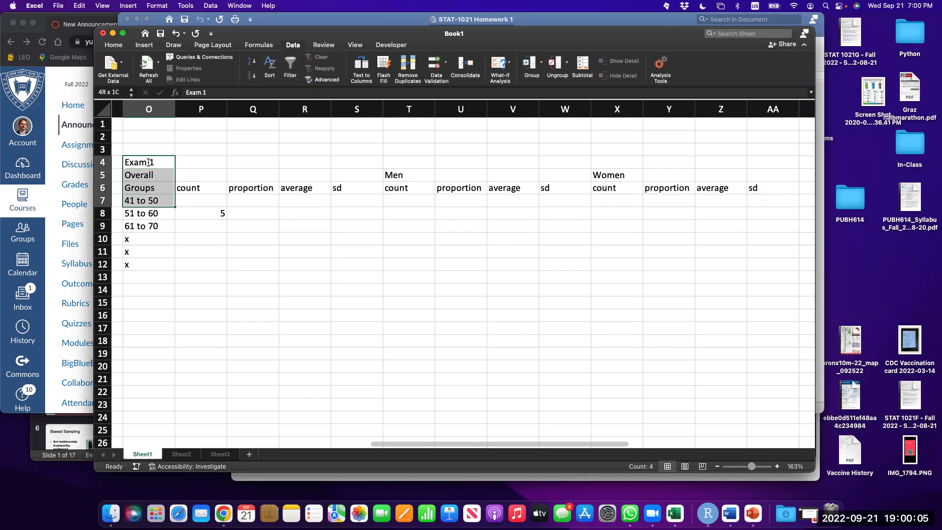
{"action": "key", "text": "shift+Down"}
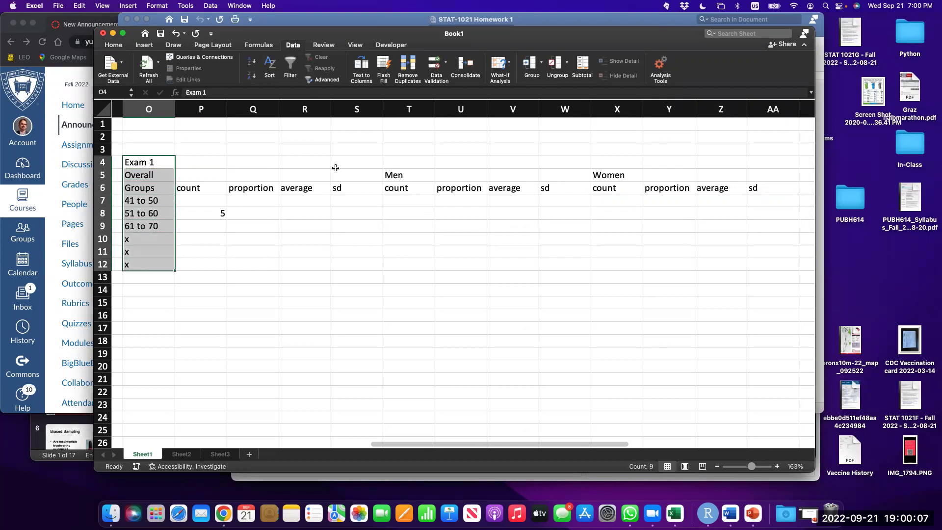
{"action": "left_click", "coordinate": [774, 269], "text": "shift"}
{"action": "key", "text": "super+c"}
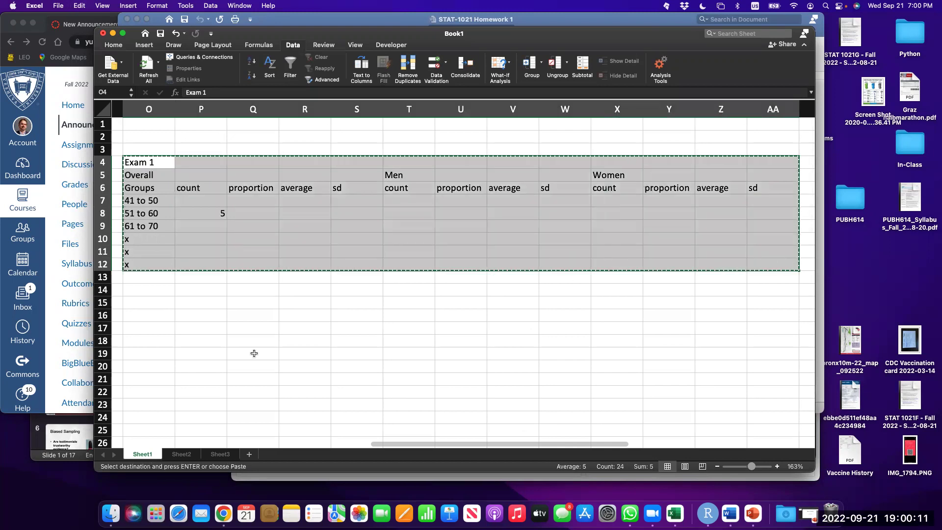
{"action": "left_click", "coordinate": [163, 303]}
{"action": "key", "text": "super+v"}
Change the title of the pasted table in O15 to "Exam 2"
{"action": "double_click", "coordinate": [163, 303]}
{"action": "key", "text": "BackSpace"}
{"action": "type", "text": "2"}
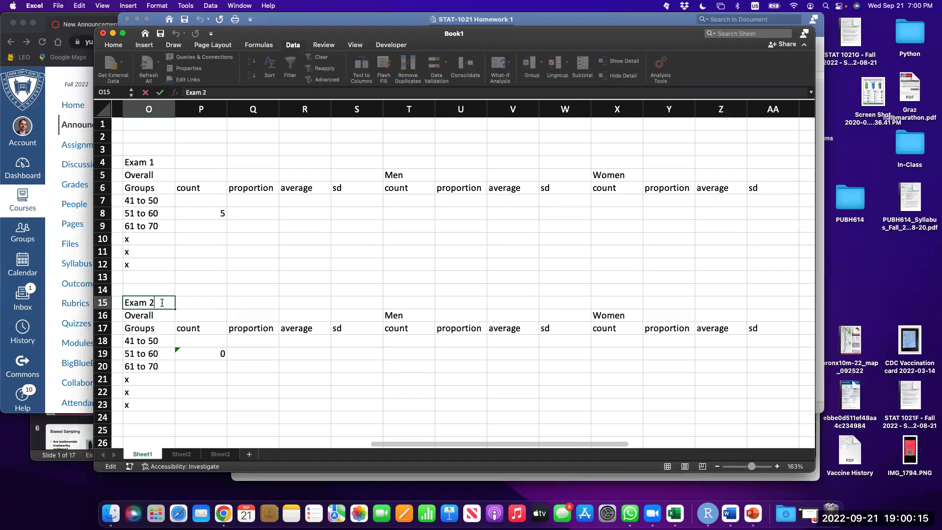
{"action": "key", "text": "Return"}
{"action": "key", "text": "Down"}
{"action": "key", "text": "Down"}
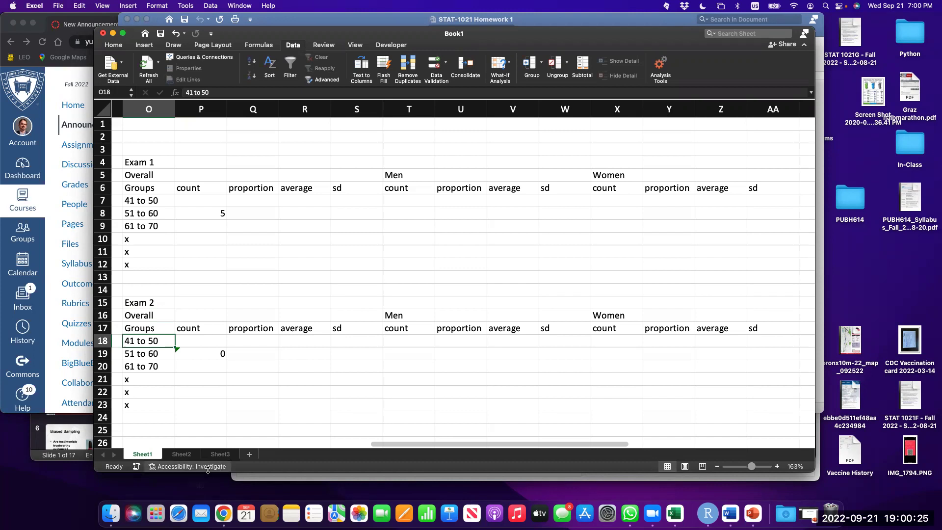
Bring up the employee table on Sheet3 and enlarge it to about 151% to examine all its rows
{"action": "left_click", "coordinate": [181, 454]}
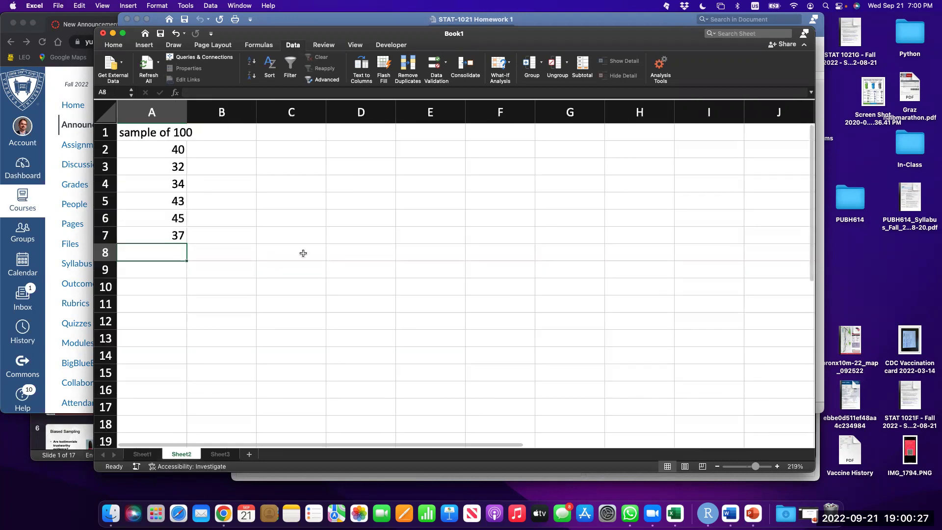
{"action": "left_click", "coordinate": [219, 453]}
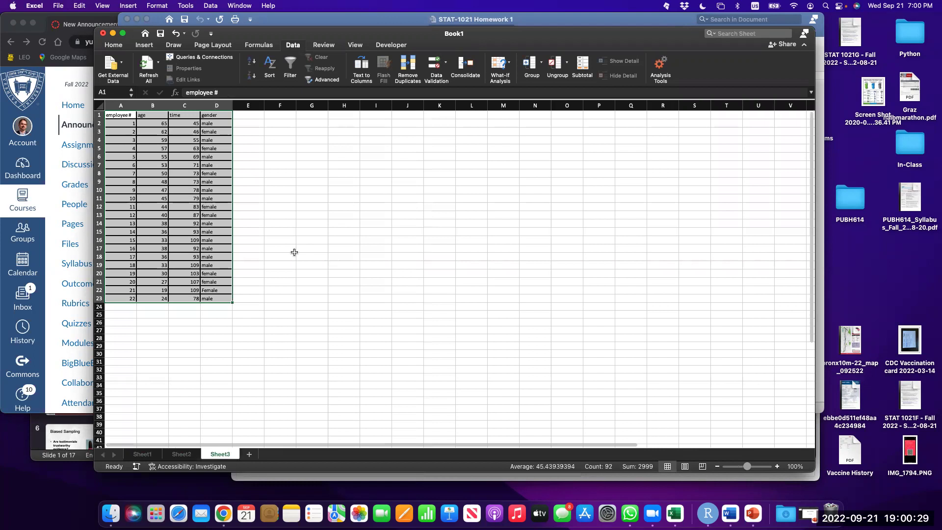
{"action": "scroll", "coordinate": [294, 252], "scroll_direction": "up", "scroll_amount": 5}
{"action": "scroll", "coordinate": [293, 252], "scroll_direction": "up", "scroll_amount": 3}
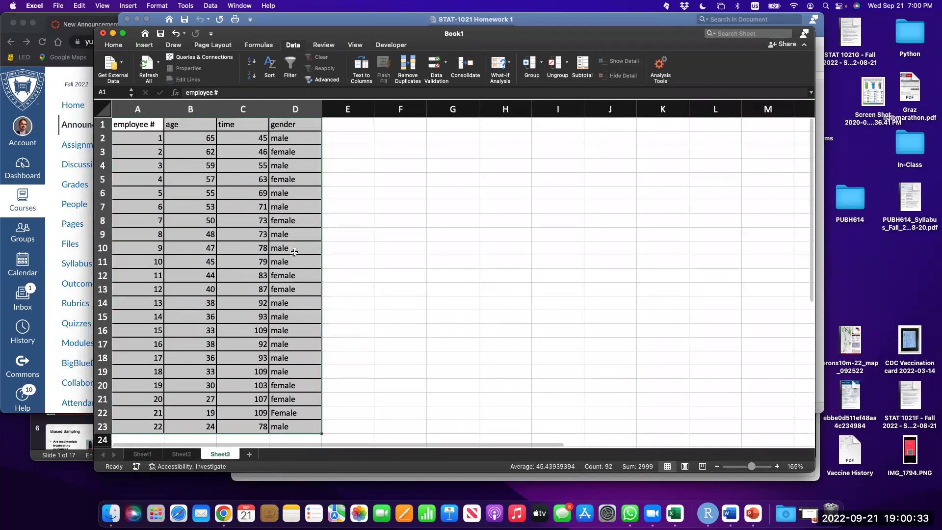
{"action": "scroll", "coordinate": [294, 252], "scroll_direction": "down", "scroll_amount": 2}
{"action": "scroll", "coordinate": [294, 252], "scroll_direction": "up", "scroll_amount": 1}
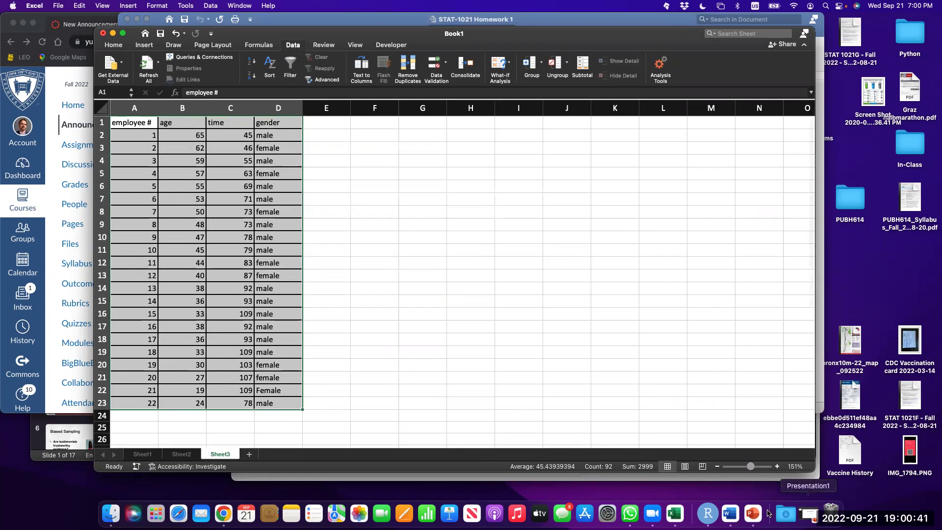
Switch to Word and review the grouped frequency table and scatterplot tasks above the employee table, highlighting sub-items a to e
{"action": "left_click", "coordinate": [729, 514]}
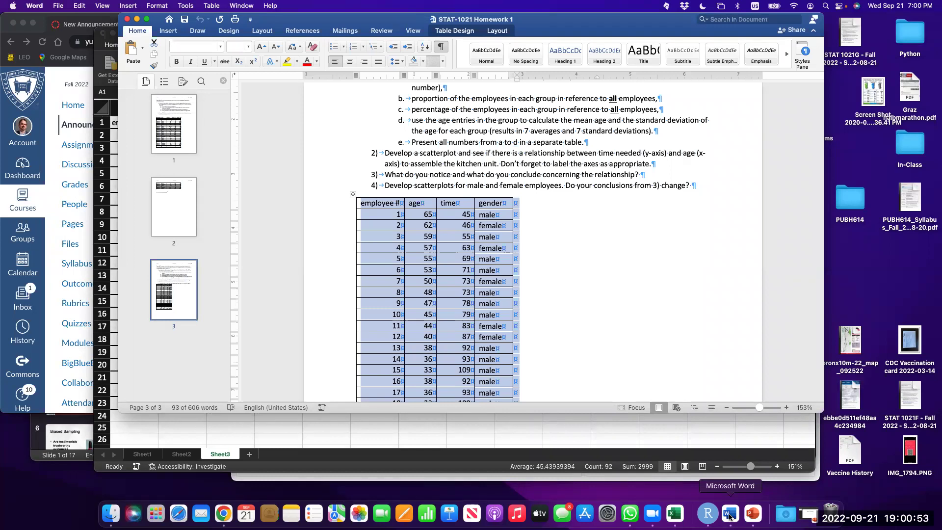
{"action": "scroll", "coordinate": [556, 259], "scroll_direction": "up", "scroll_amount": 3}
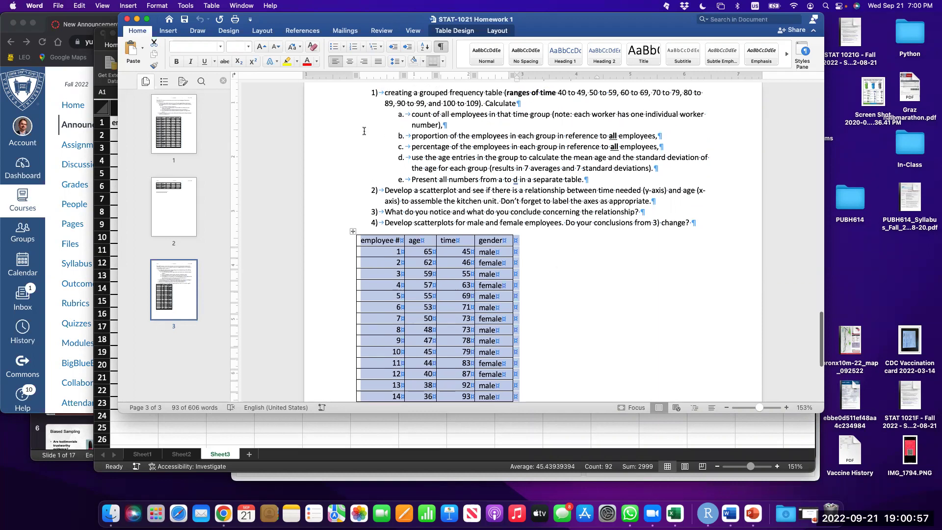
{"action": "left_click_drag", "start_coordinate": [334, 118], "coordinate": [336, 179]}
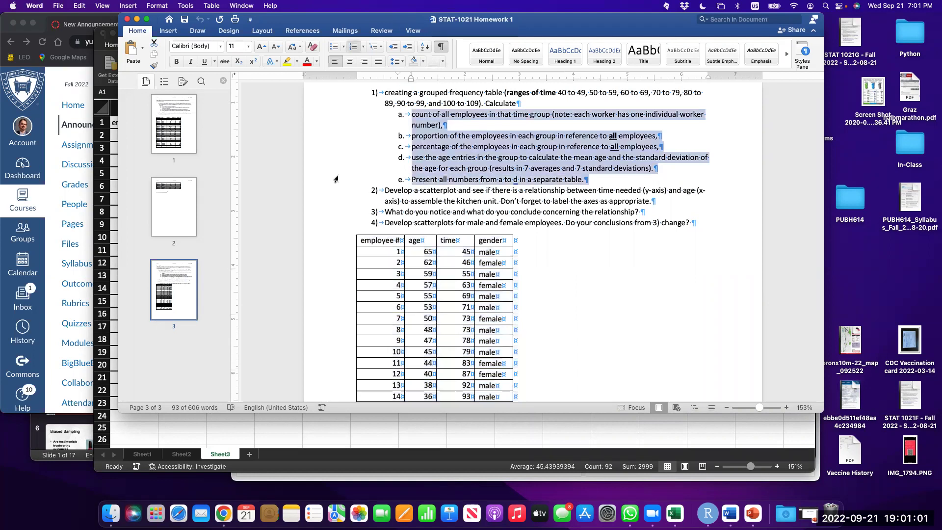
{"action": "scroll", "coordinate": [606, 161], "scroll_direction": "up", "scroll_amount": 2}
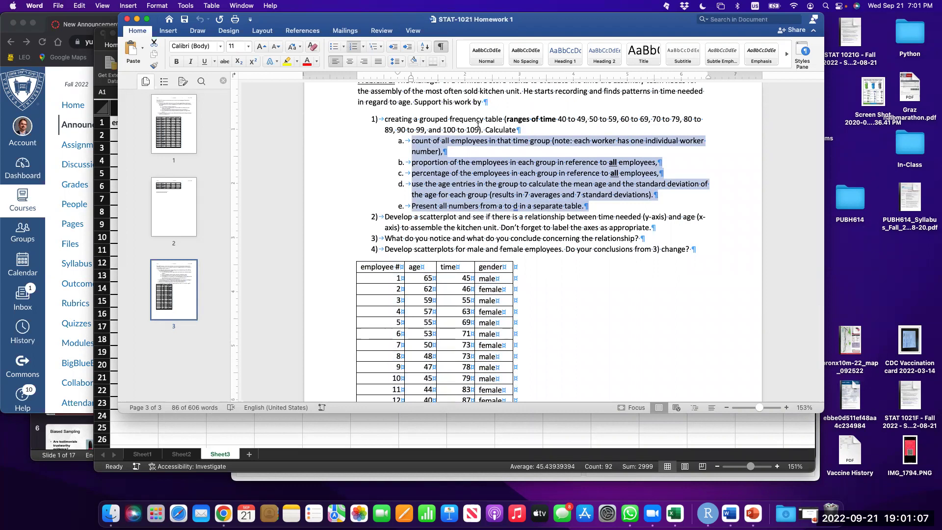
{"action": "scroll", "coordinate": [477, 125], "scroll_direction": "down", "scroll_amount": 8}
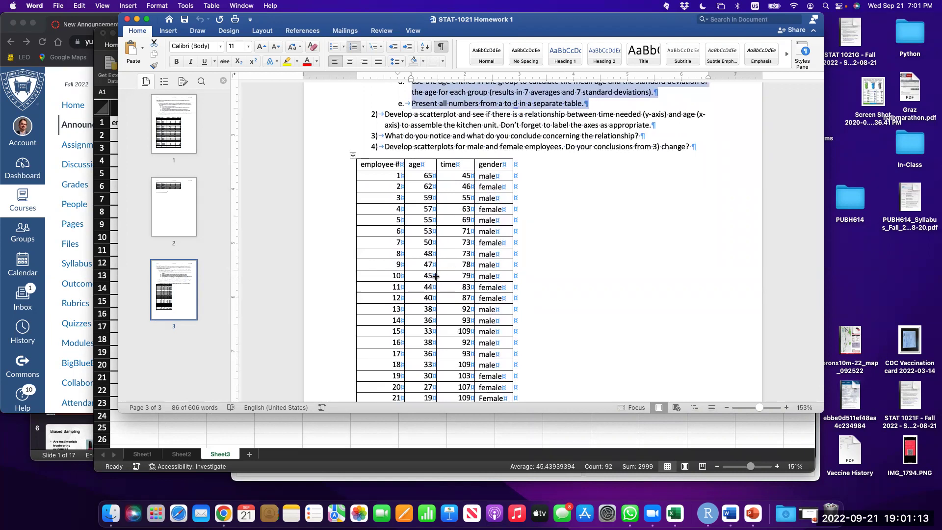
{"action": "scroll", "coordinate": [435, 276], "scroll_direction": "up", "scroll_amount": 4}
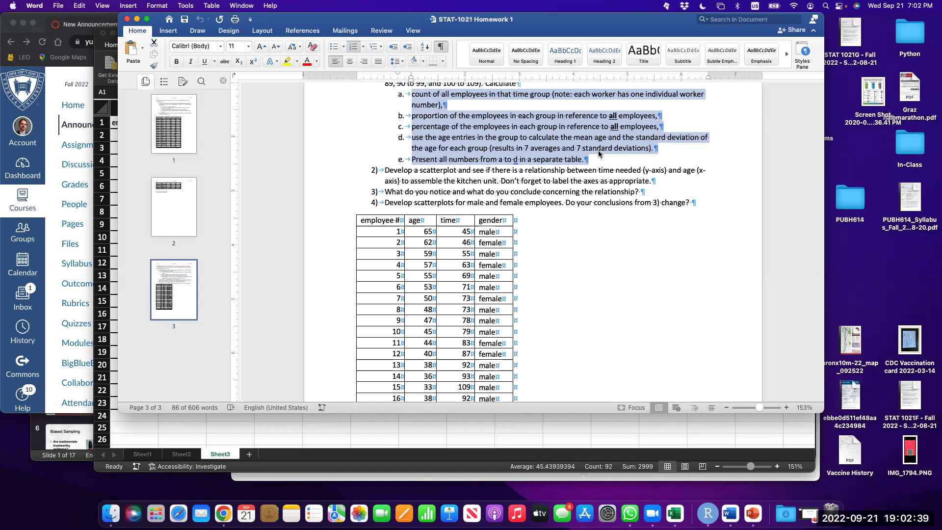
Switch back to the Excel workbook and check the Exam 1 count formula for group 51 to 60 on Sheet1
{"action": "left_click", "coordinate": [434, 426]}
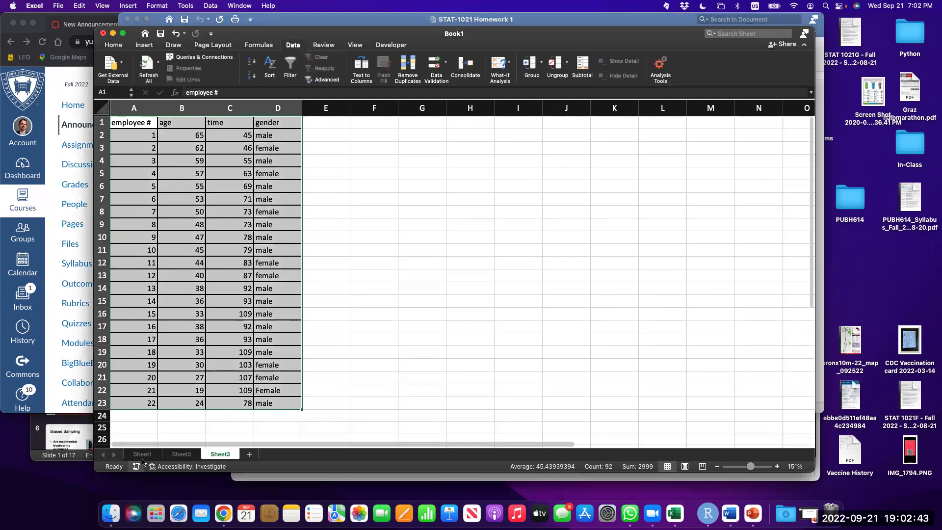
{"action": "left_click", "coordinate": [142, 454]}
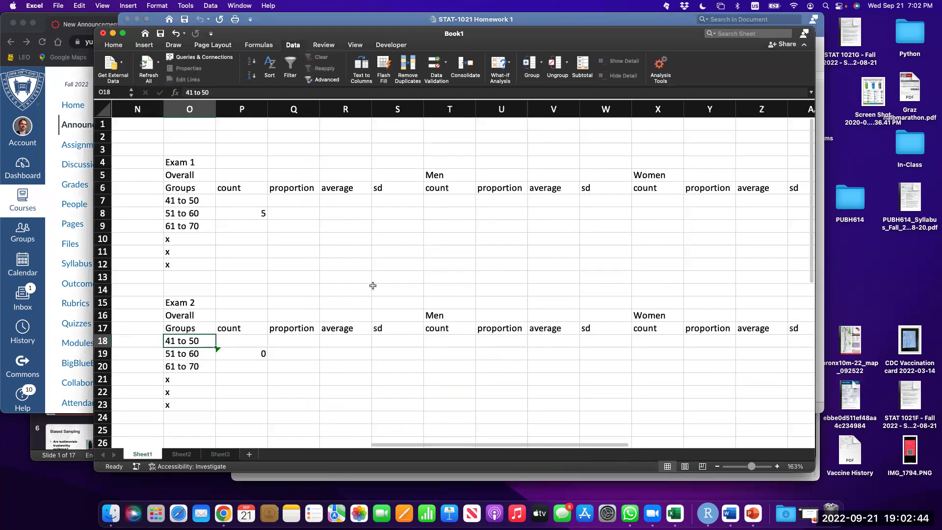
{"action": "left_click", "coordinate": [243, 217]}
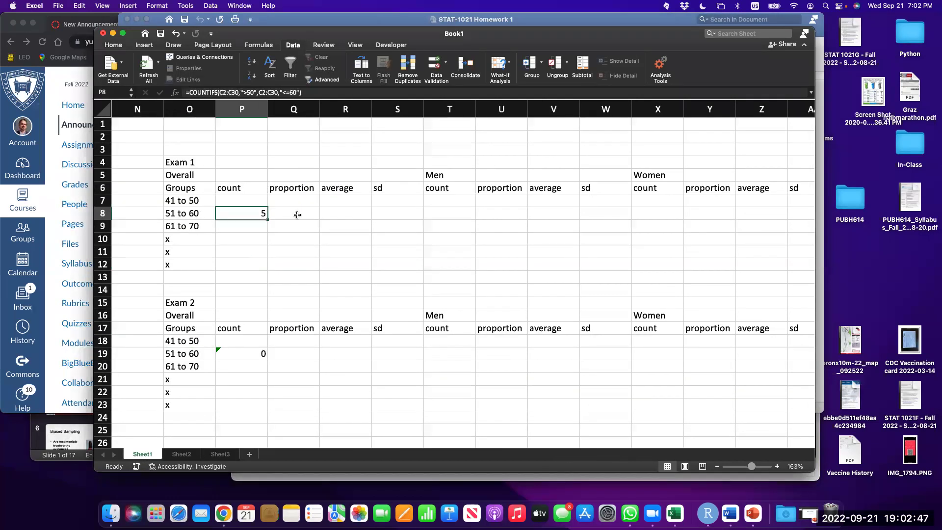
Enter the placeholder formula "=P8/number of all" in the Exam 1 proportion cell Q8 for group 51 to 60
{"action": "left_click", "coordinate": [297, 214]}
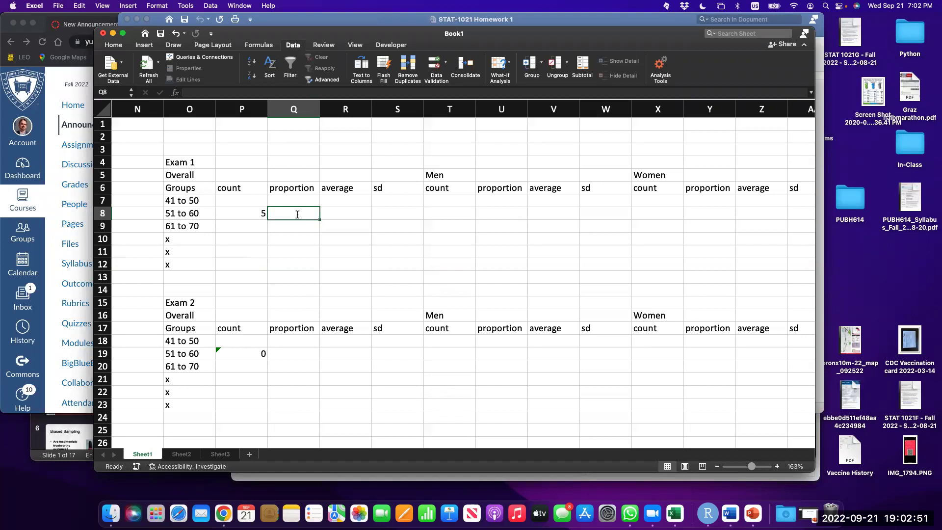
{"action": "type", "text": "="}
{"action": "key", "text": "Left"}
{"action": "type", "text": "/"}
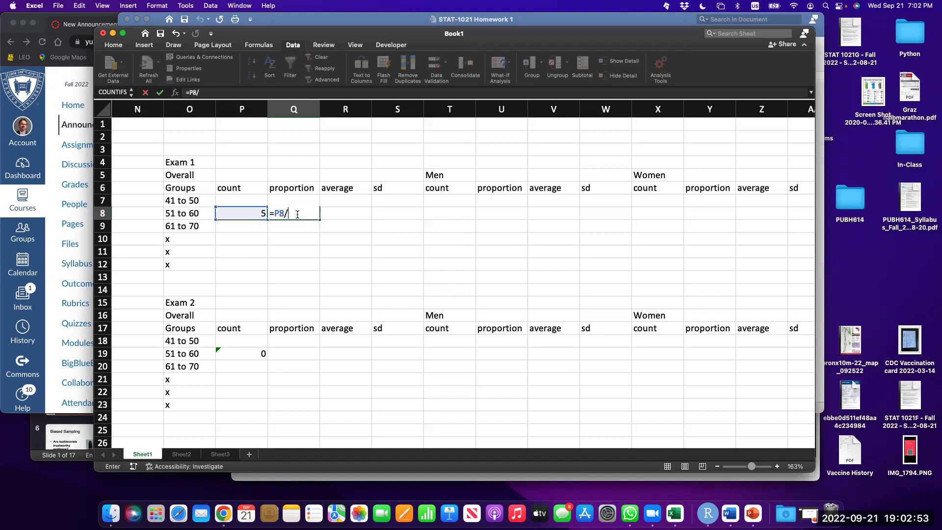
{"action": "type", "text": "number al"}
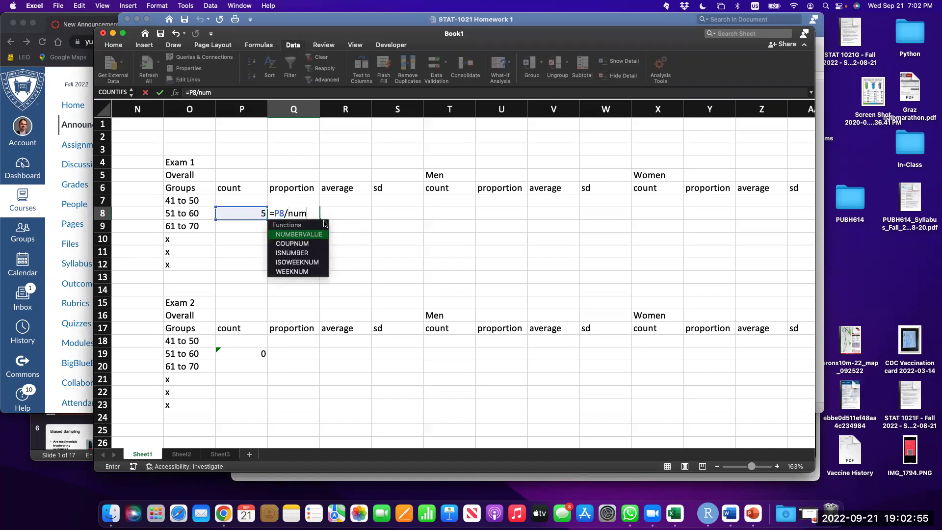
{"action": "key", "text": "BackSpace"}
{"action": "key", "text": "BackSpace"}
{"action": "type", "text": "of all"}
{"action": "key", "text": "Return"}
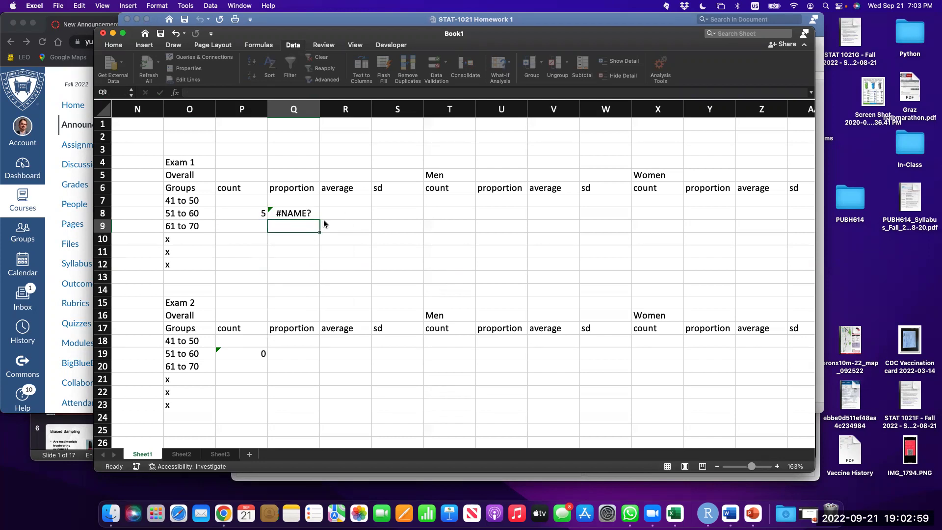
Turn the placeholder formula in Q8 into plain text by putting an apostrophe in front of it
{"action": "key", "text": "Up"}
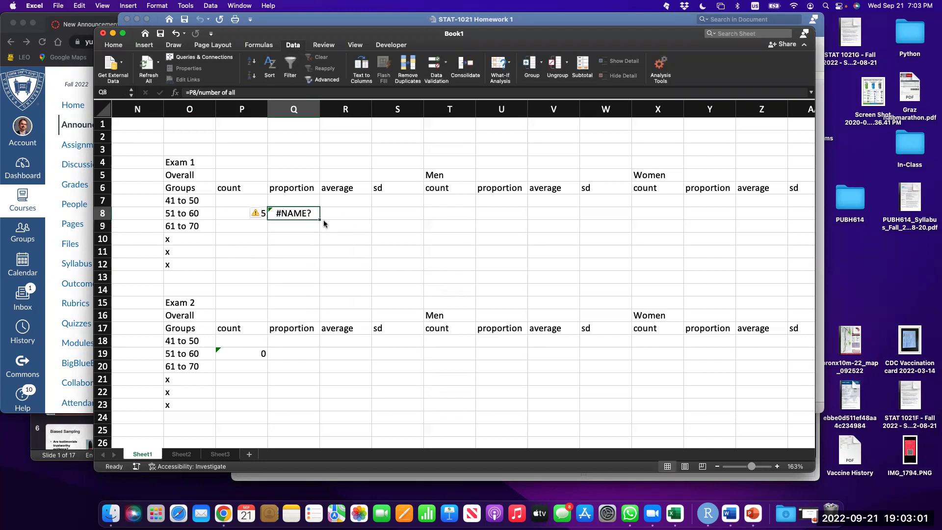
{"action": "left_click", "coordinate": [185, 92]}
{"action": "type", "text": "'"}
{"action": "key", "text": "Return"}
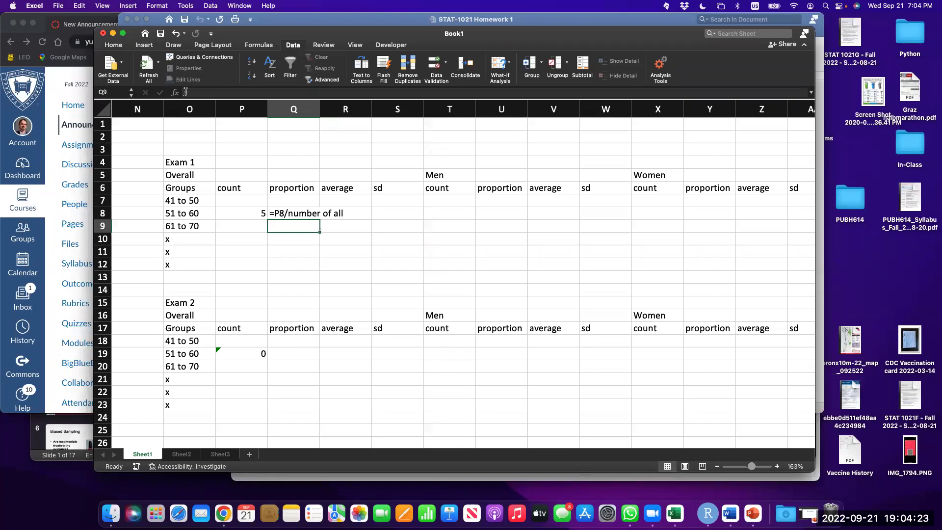
Insert a new column before the overall average column and head it "percetnage" in R6
{"action": "right_click", "coordinate": [358, 102]}
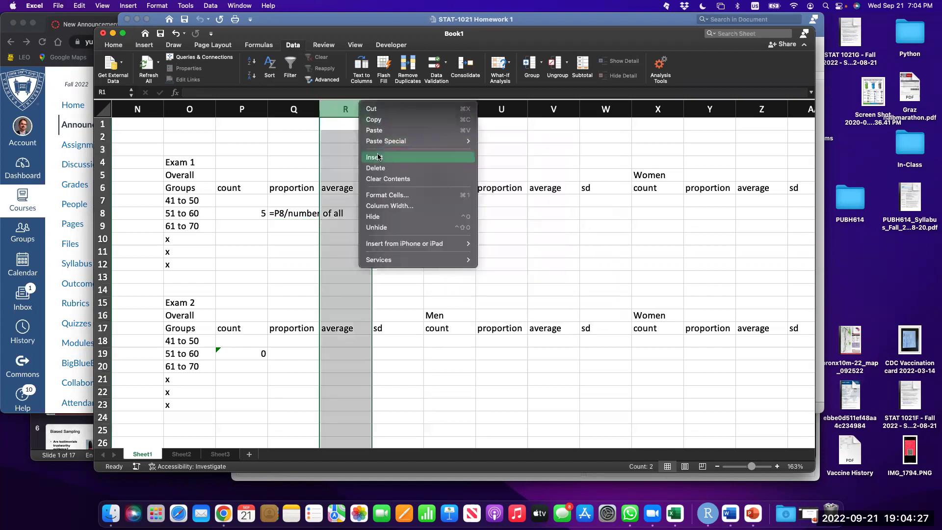
{"action": "left_click", "coordinate": [380, 158]}
{"action": "left_click", "coordinate": [340, 185]}
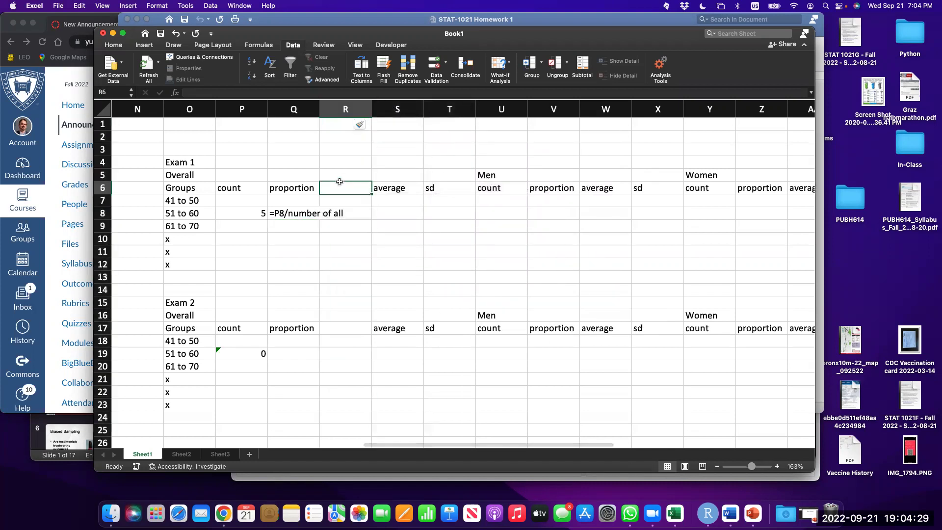
{"action": "type", "text": "percetnage"}
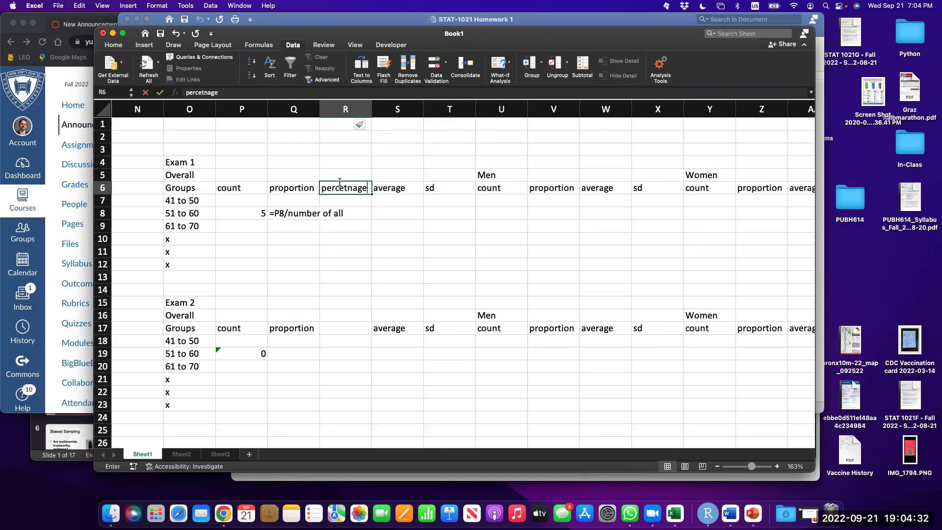
{"action": "key", "text": "Return"}
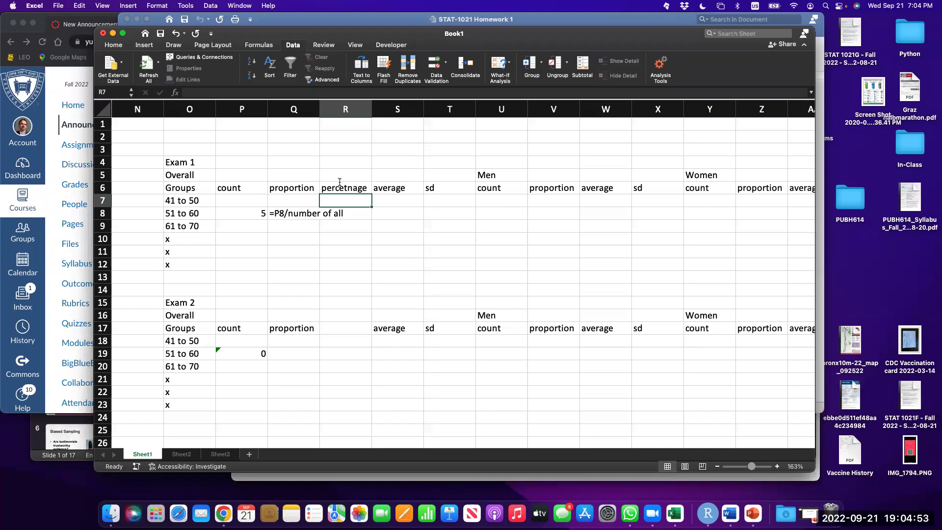
Replace the content of Q8 with the proportion formula =P8/28 for the 51 to 60 group
{"action": "key", "text": "Down"}
{"action": "key", "text": "Left"}
{"action": "type", "text": "="}
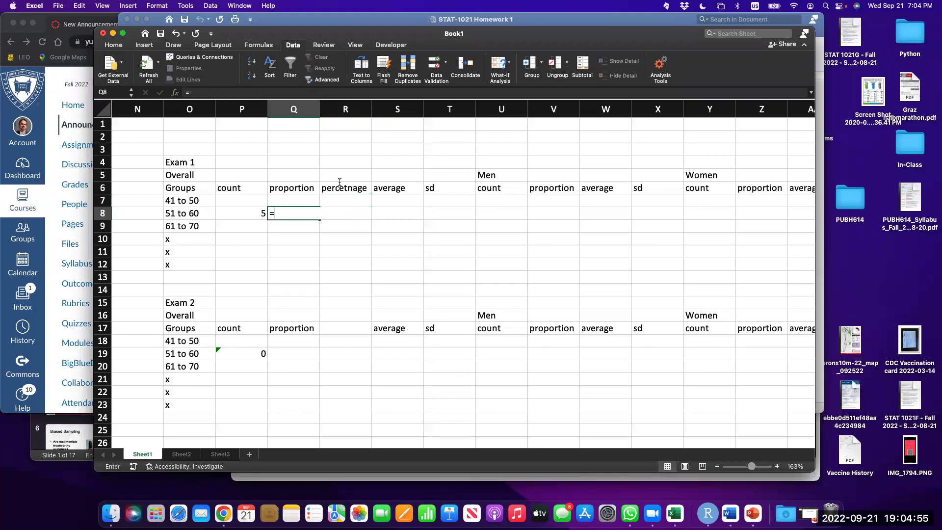
{"action": "type", "text": "p8/"}
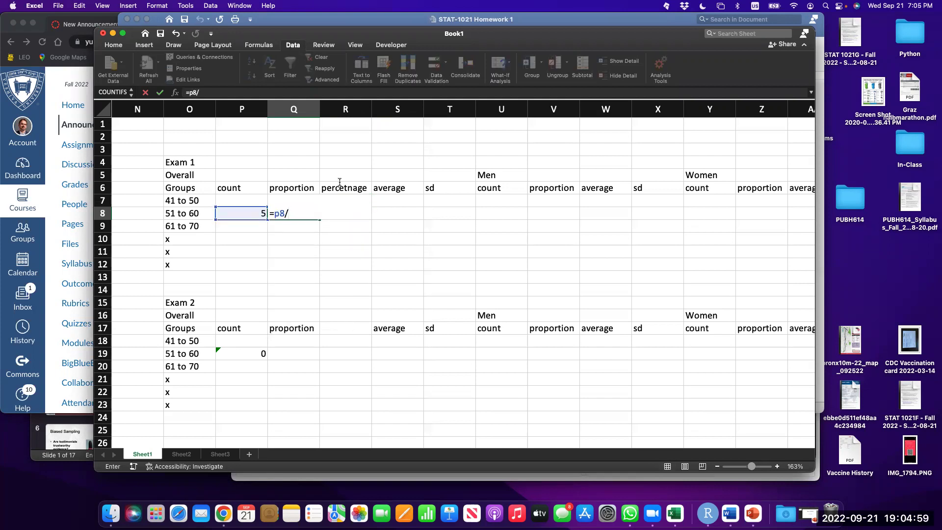
{"action": "type", "text": "28"}
{"action": "key", "text": "Return"}
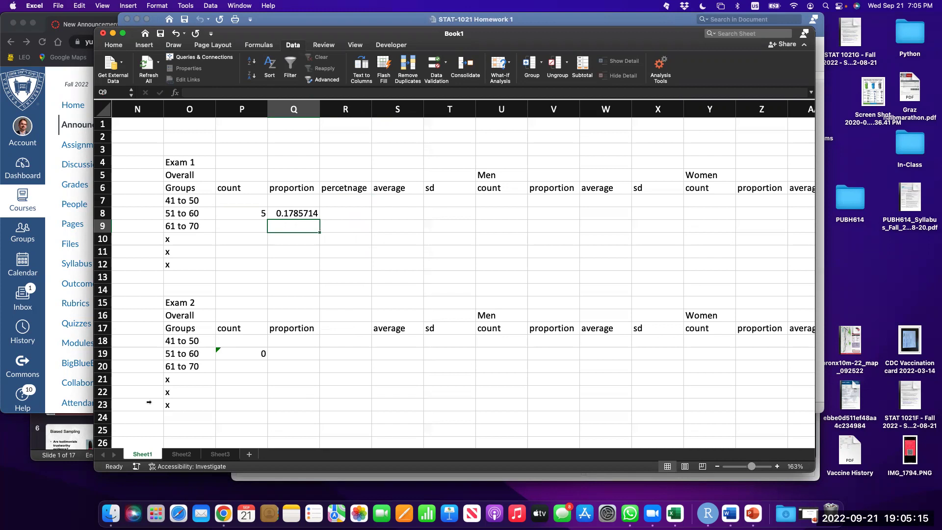
Compare the employee table on Sheet3 with the layout of the Exam 1 and Exam 2 frequency tables on Sheet1
{"action": "left_click", "coordinate": [222, 453]}
{"action": "left_click", "coordinate": [326, 288]}
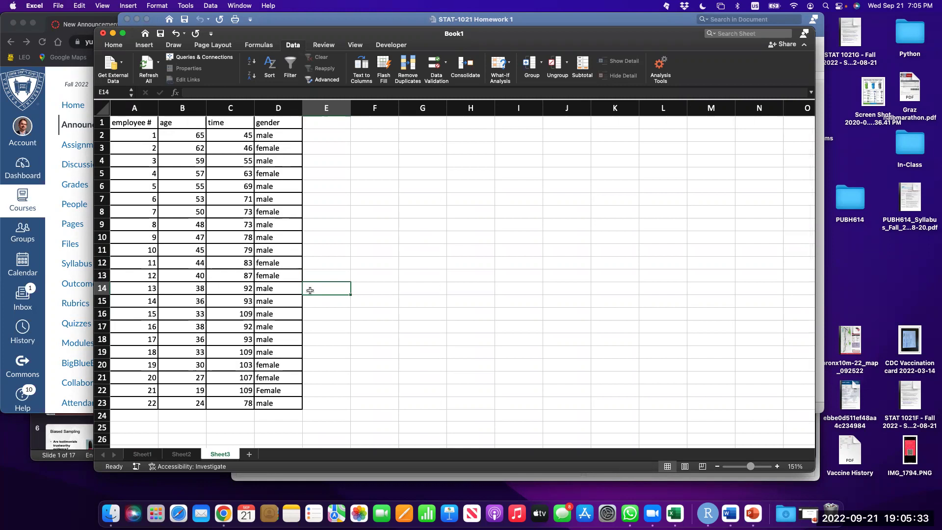
{"action": "left_click", "coordinate": [139, 455]}
{"action": "scroll", "coordinate": [309, 214], "scroll_direction": "left", "scroll_amount": 3}
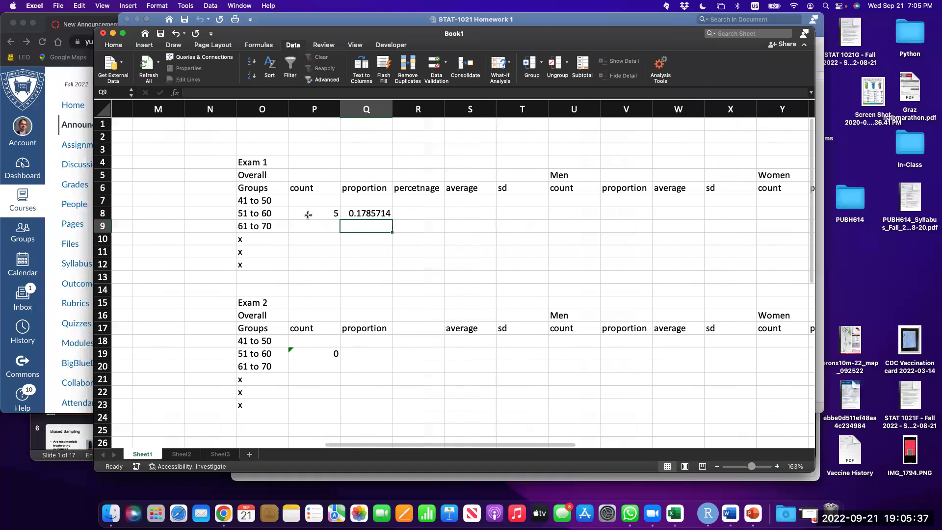
{"action": "left_click", "coordinate": [256, 203]}
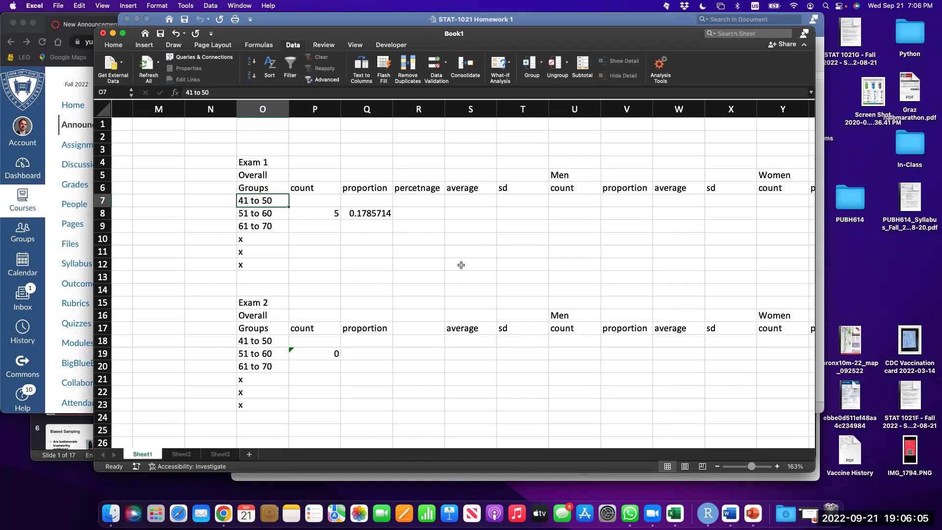
{"action": "scroll", "coordinate": [555, 243], "scroll_direction": "right", "scroll_amount": 5}
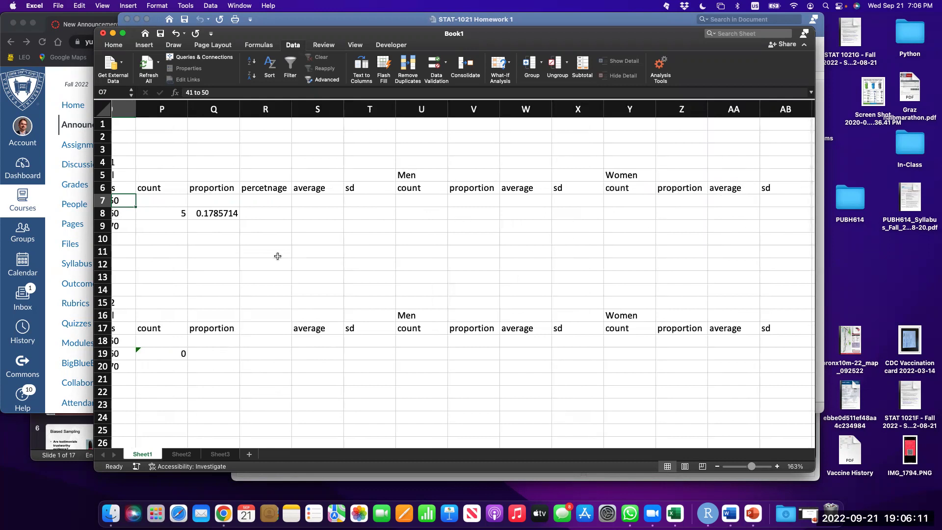
{"action": "scroll", "coordinate": [311, 244], "scroll_direction": "left", "scroll_amount": 2}
{"action": "scroll", "coordinate": [312, 245], "scroll_direction": "left", "scroll_amount": 1}
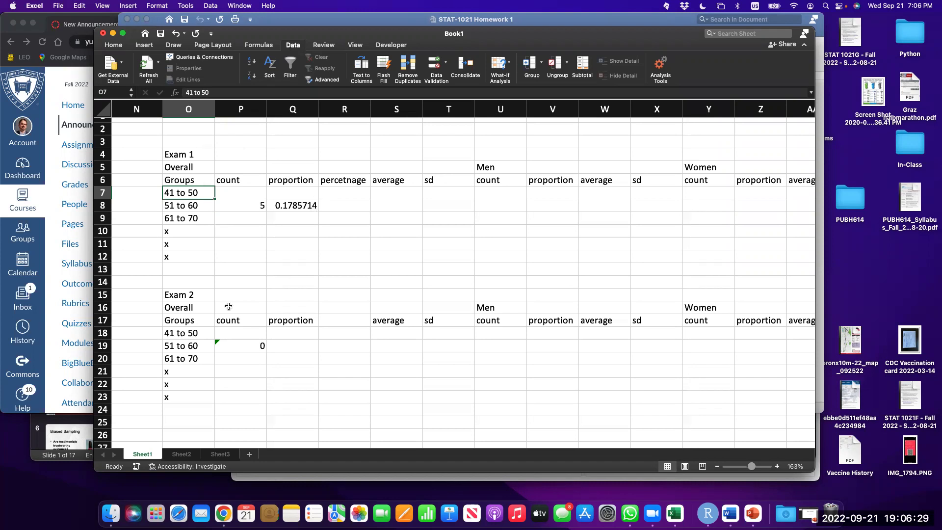
{"action": "scroll", "coordinate": [226, 322], "scroll_direction": "down", "scroll_amount": 3}
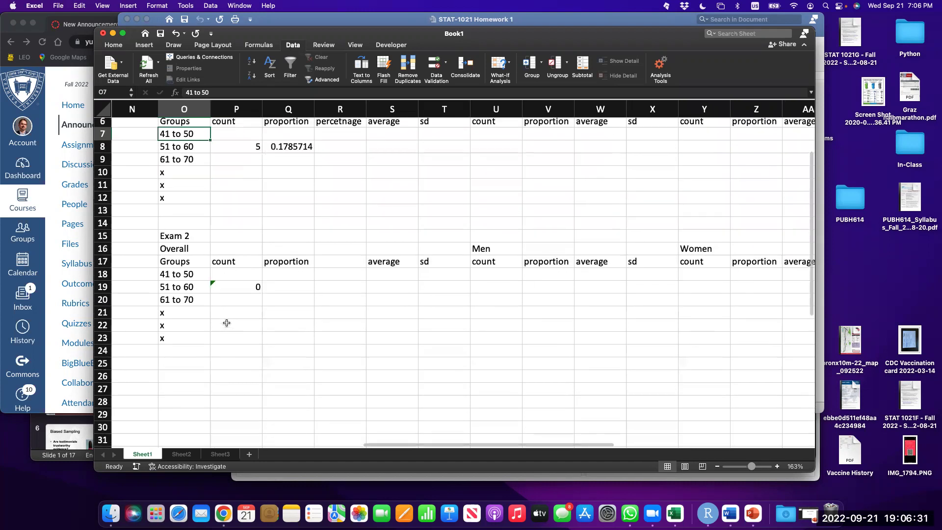
{"action": "scroll", "coordinate": [227, 322], "scroll_direction": "up", "scroll_amount": 2}
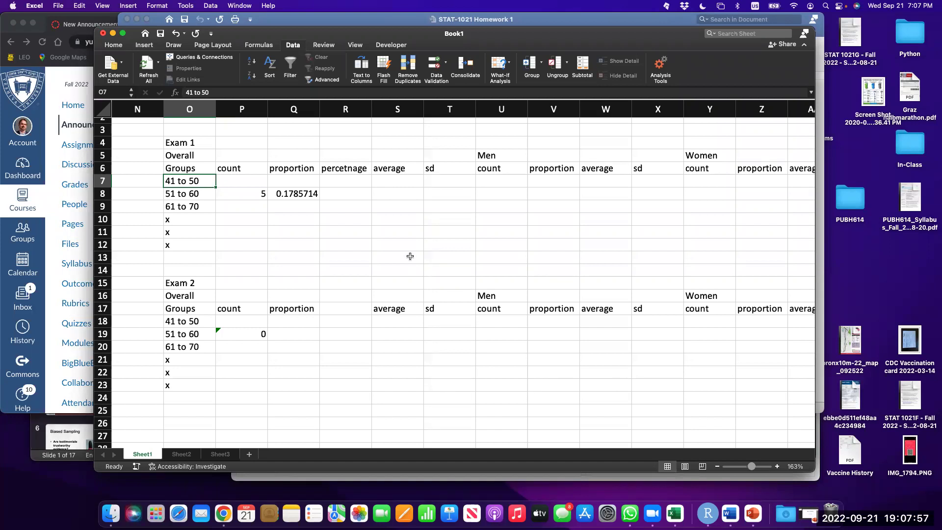
{"action": "scroll", "coordinate": [336, 240], "scroll_direction": "left", "scroll_amount": 2}
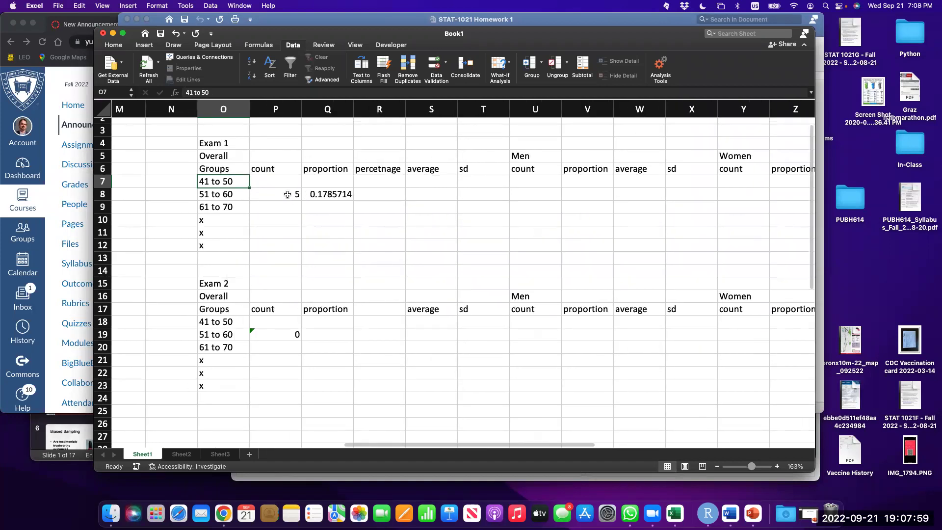
Inspect the ranges in the Exam 2 count formula in P19 and check them against the exam data columns
{"action": "double_click", "coordinate": [274, 333]}
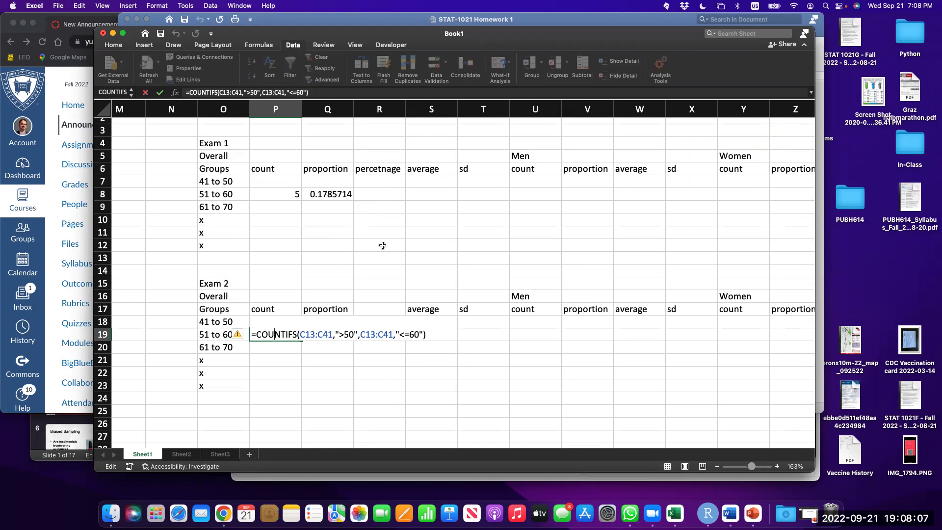
{"action": "key", "text": "Return"}
{"action": "scroll", "coordinate": [382, 245], "scroll_direction": "left", "scroll_amount": 5}
{"action": "scroll", "coordinate": [383, 245], "scroll_direction": "up", "scroll_amount": 1}
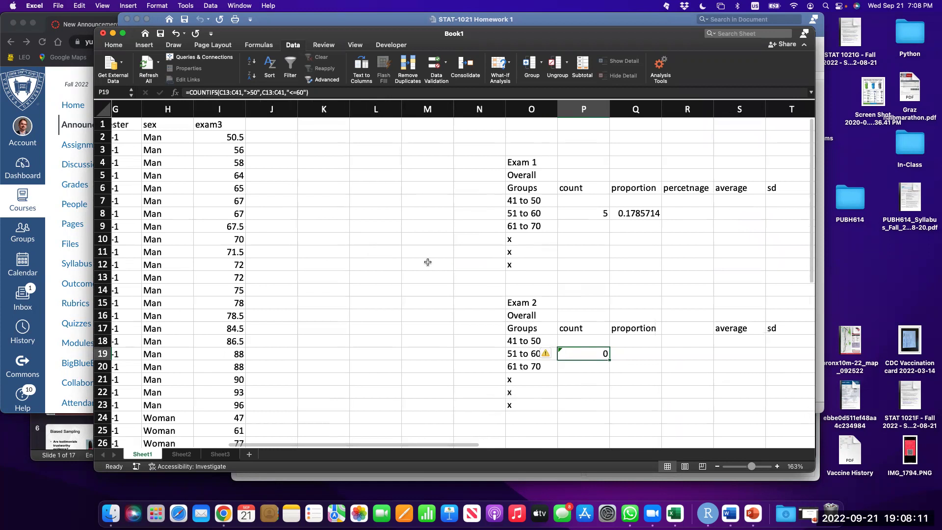
{"action": "scroll", "coordinate": [427, 262], "scroll_direction": "left", "scroll_amount": 4}
{"action": "scroll", "coordinate": [427, 261], "scroll_direction": "down", "scroll_amount": 1}
{"action": "scroll", "coordinate": [427, 262], "scroll_direction": "right", "scroll_amount": 5}
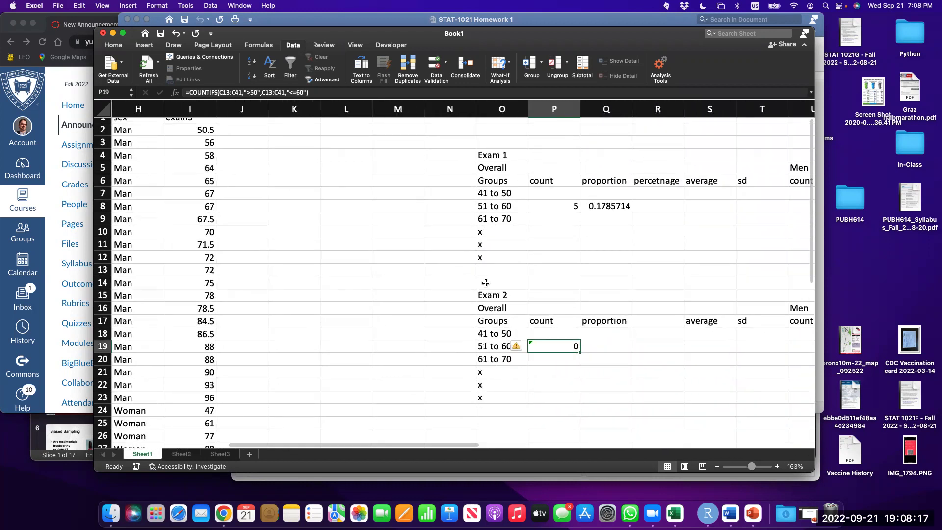
Change the column references in the P19 count formula from C to F, giving =COUNTIFS(F13:F41,">50",F13:F41,"<=60")
{"action": "double_click", "coordinate": [551, 346]}
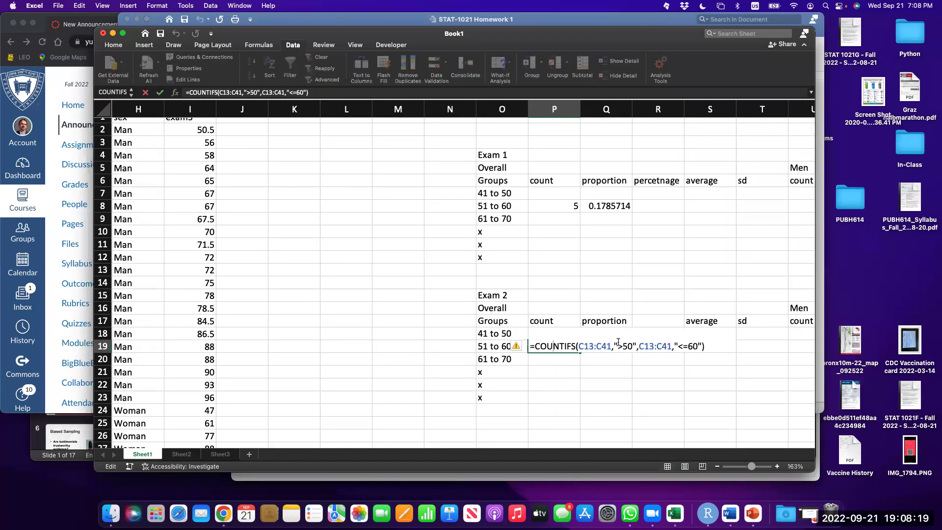
{"action": "left_click", "coordinate": [587, 346]}
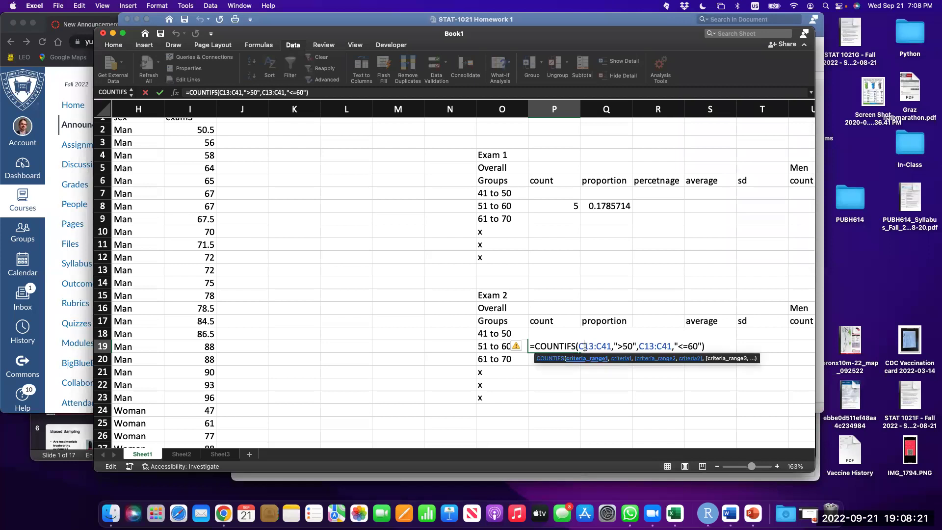
{"action": "key", "text": "BackSpace"}
{"action": "type", "text": "f"}
{"action": "key", "text": "Right"}
{"action": "key", "text": "Right"}
{"action": "key", "text": "Right"}
{"action": "key", "text": "Right"}
{"action": "key", "text": "BackSpace"}
{"action": "type", "text": "f"}
{"action": "key", "text": "Right"}
{"action": "key", "text": "Right"}
{"action": "key", "text": "Right"}
{"action": "key", "text": "Right"}
{"action": "key", "text": "Right"}
{"action": "key", "text": "Right"}
{"action": "key", "text": "Right"}
{"action": "key", "text": "Right"}
{"action": "key", "text": "Right"}
{"action": "key", "text": "Right"}
{"action": "key", "text": "BackSpace"}
{"action": "type", "text": "f"}
{"action": "key", "text": "Right"}
{"action": "key", "text": "Right"}
{"action": "key", "text": "Right"}
{"action": "key", "text": "Right"}
{"action": "key", "text": "BackSpace"}
{"action": "type", "text": "f"}
{"action": "key", "text": "Return"}
{"action": "key", "text": "Up"}
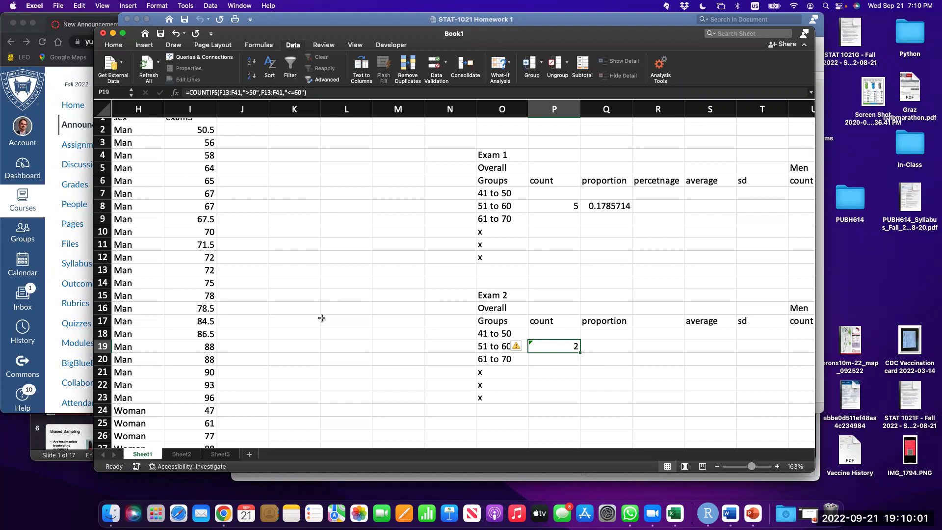
Switch to Chrome, stay on the new announcement form and try to save it with the Homework - Problem 1.xlsx attachment
{"action": "left_click", "coordinate": [85, 130]}
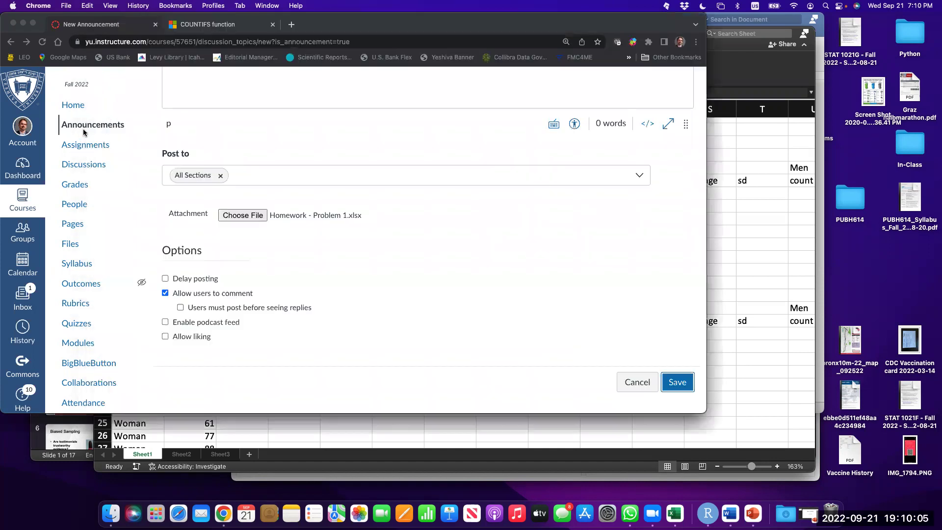
{"action": "left_click", "coordinate": [93, 126]}
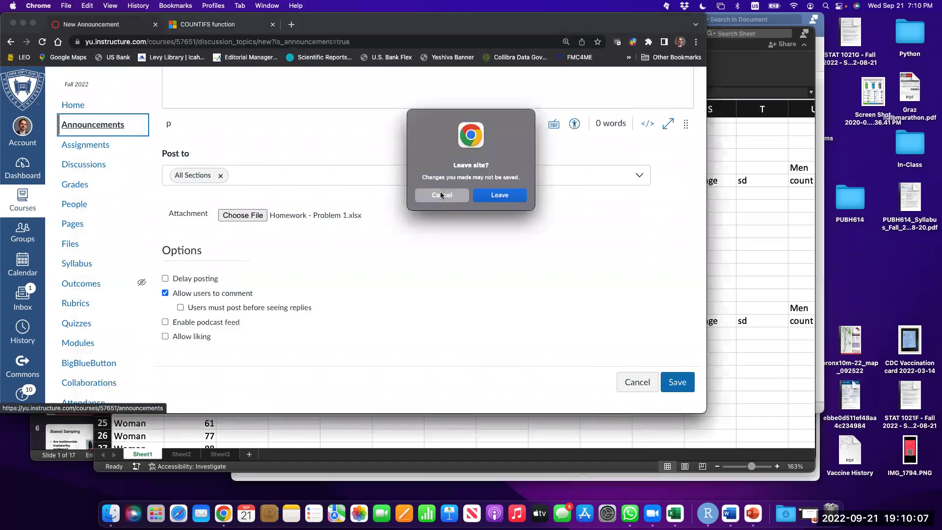
{"action": "left_click", "coordinate": [429, 193]}
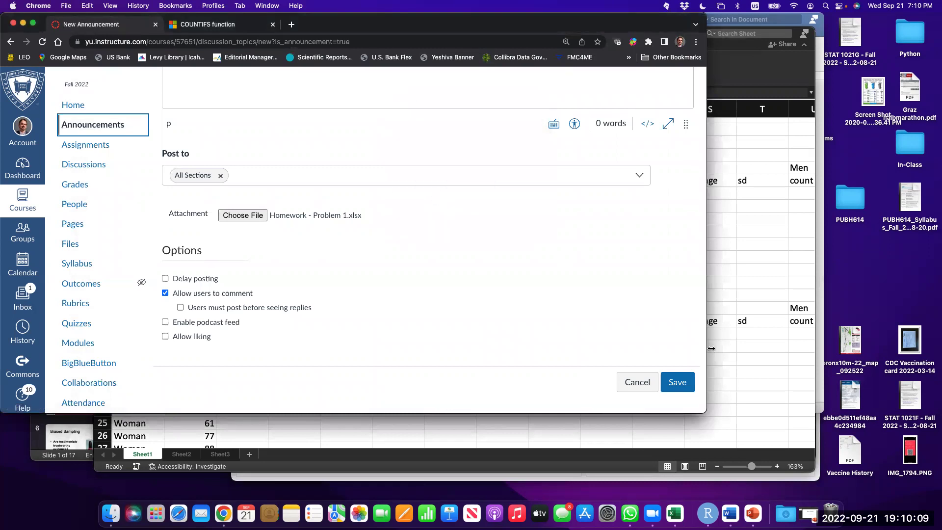
{"action": "left_click", "coordinate": [680, 383]}
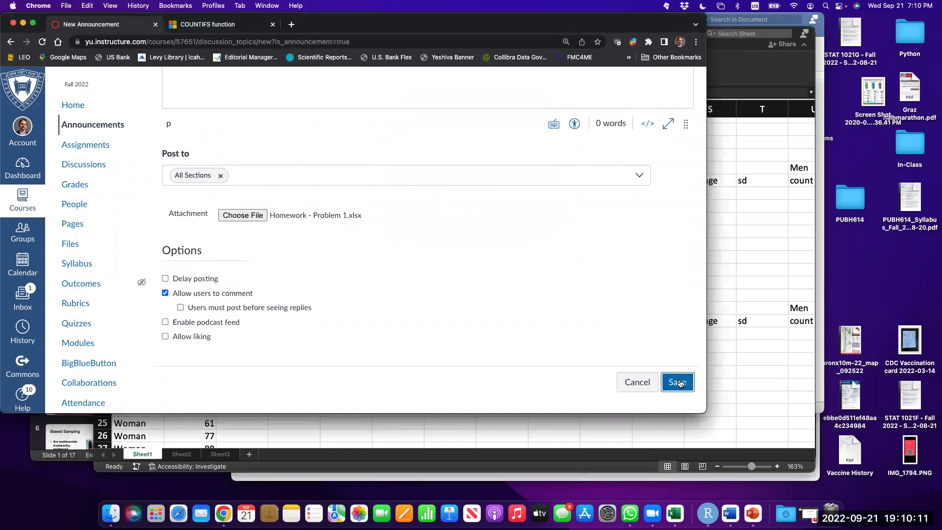
{"action": "left_click", "coordinate": [679, 383]}
{"action": "scroll", "coordinate": [687, 383], "scroll_direction": "down", "scroll_amount": 3}
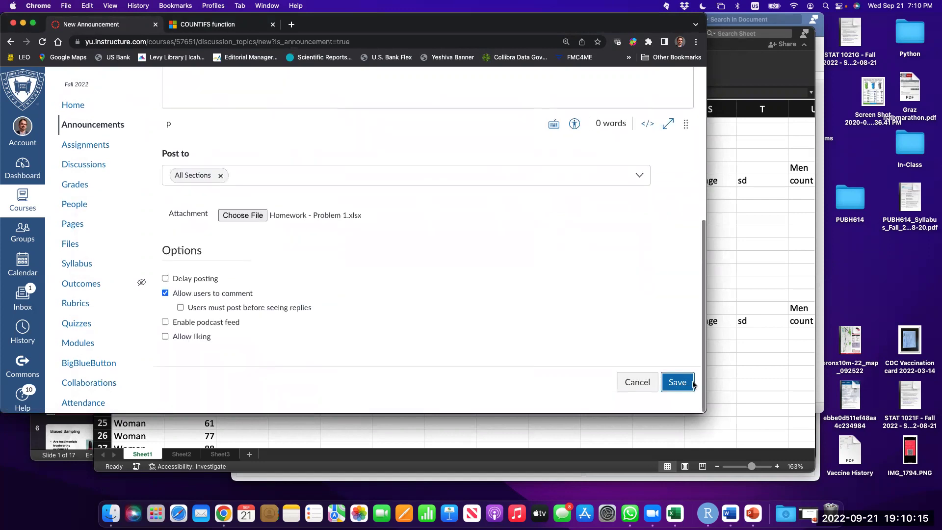
Attach Homework - Problem 1.xlsx to the announcement again and try to save it
{"action": "left_click", "coordinate": [255, 216]}
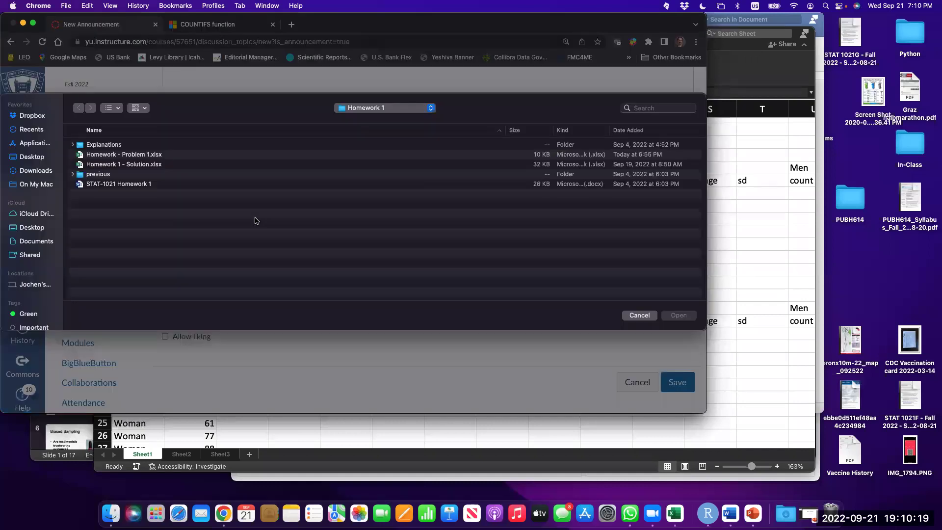
{"action": "double_click", "coordinate": [108, 157]}
{"action": "left_click", "coordinate": [682, 385]}
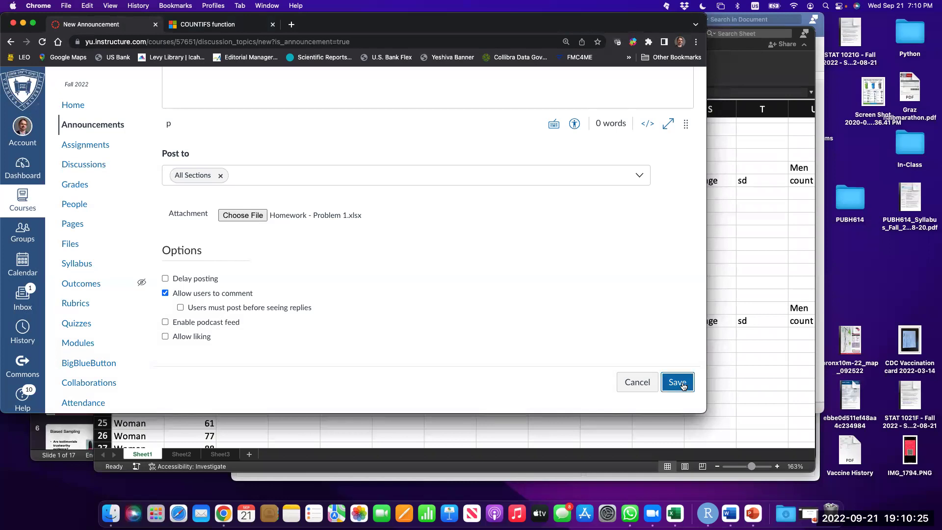
{"action": "left_click", "coordinate": [683, 386]}
{"action": "left_click", "coordinate": [683, 385]}
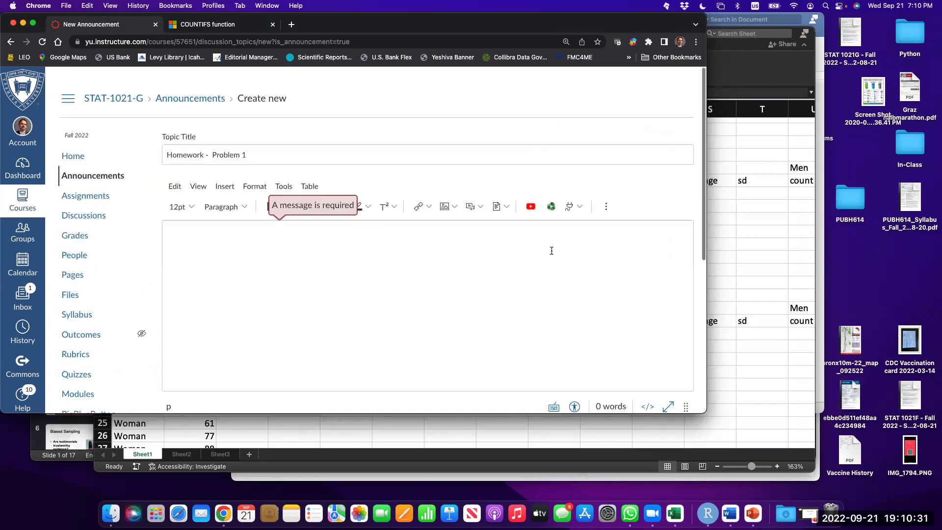
Enter "attached" as the announcement's message and save the announcement
{"action": "left_click", "coordinate": [395, 237]}
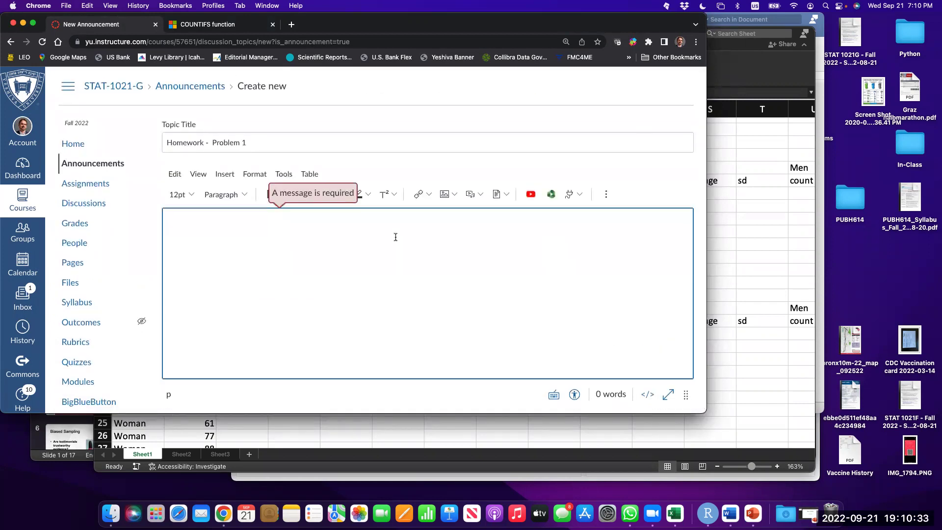
{"action": "type", "text": "attached"}
{"action": "scroll", "coordinate": [401, 233], "scroll_direction": "down", "scroll_amount": 10}
{"action": "left_click", "coordinate": [674, 382]}
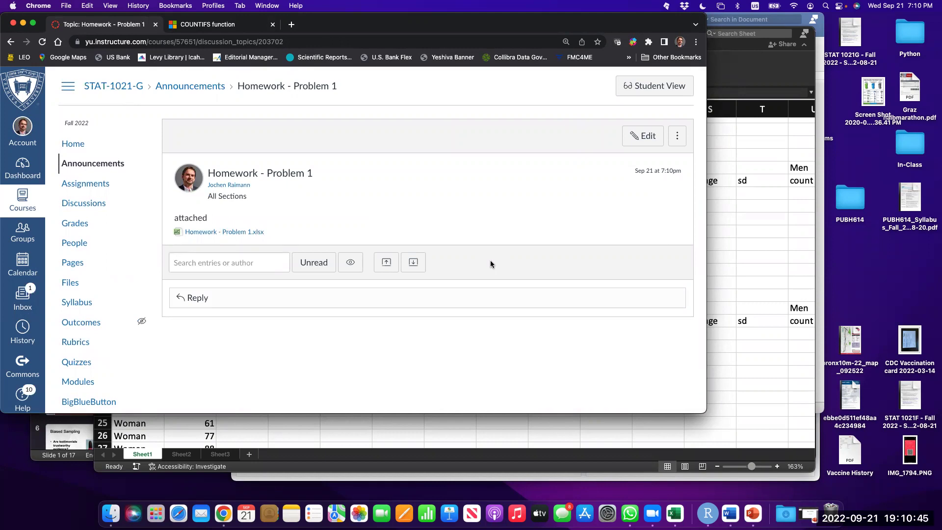
Switch to Excel and start both ranges of the P19 count formula at row 2, giving =COUNTIFS(F2:F41,">50",F2:F41,"<=60")
{"action": "left_click", "coordinate": [767, 288]}
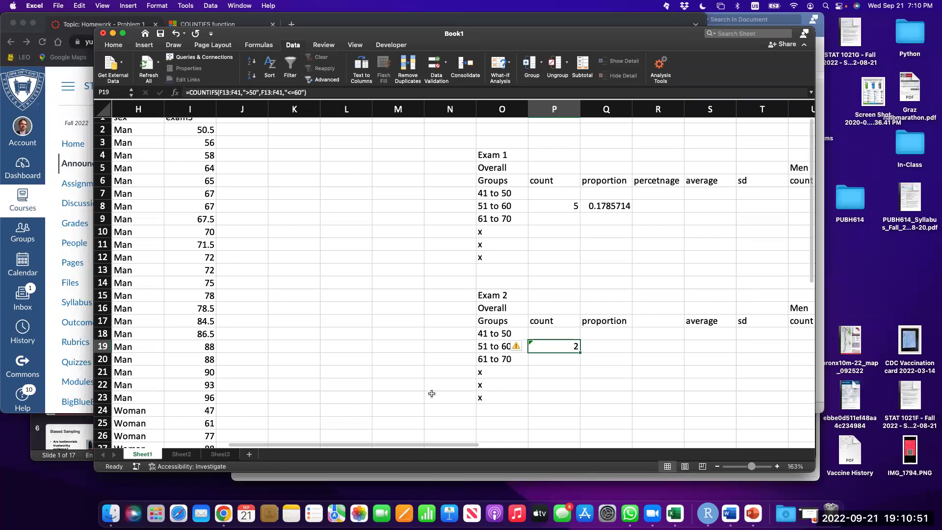
{"action": "double_click", "coordinate": [556, 346]}
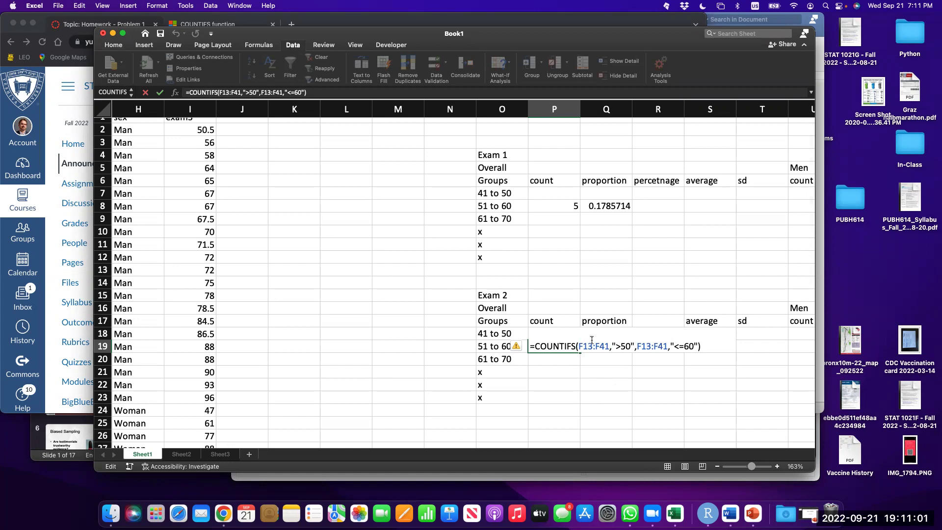
{"action": "left_click", "coordinate": [592, 346]}
{"action": "key", "text": "BackSpace"}
{"action": "key", "text": "BackSpace"}
{"action": "type", "text": "2"}
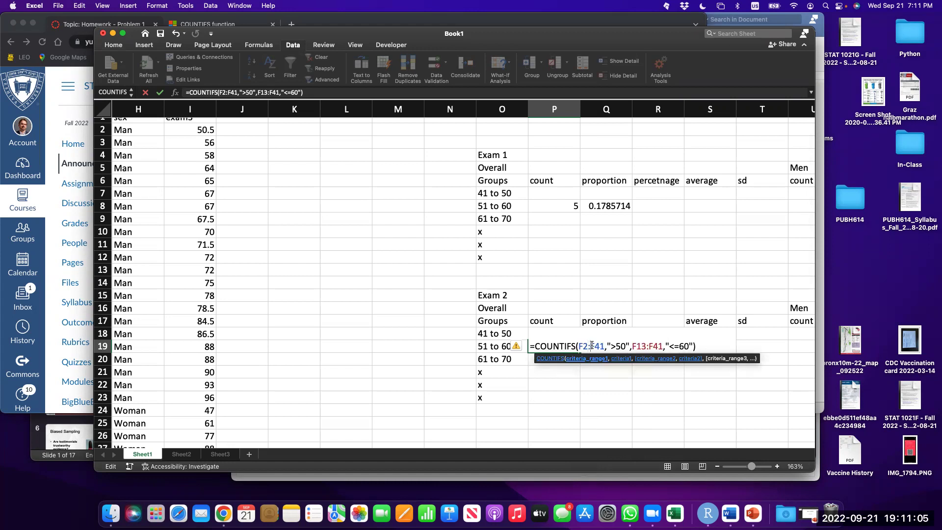
{"action": "key", "text": "Right"}
{"action": "key", "text": "Right"}
{"action": "key", "text": "Right"}
{"action": "key", "text": "Right"}
{"action": "key", "text": "Right"}
{"action": "key", "text": "Right"}
{"action": "key", "text": "Right"}
{"action": "key", "text": "Right"}
{"action": "key", "text": "Right"}
{"action": "key", "text": "Right"}
{"action": "key", "text": "Right"}
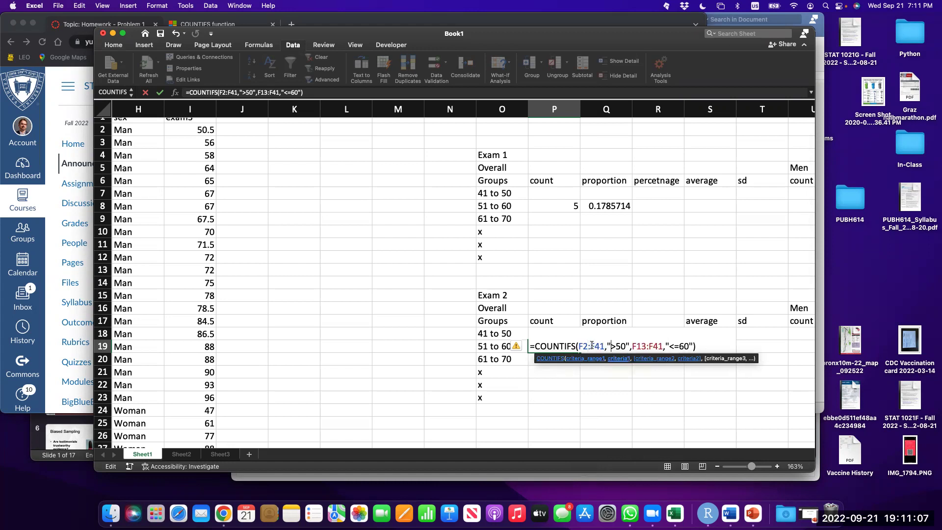
{"action": "key", "text": "Right"}
{"action": "key", "text": "BackSpace"}
{"action": "key", "text": "BackSpace"}
{"action": "type", "text": "2"}
{"action": "key", "text": "Return"}
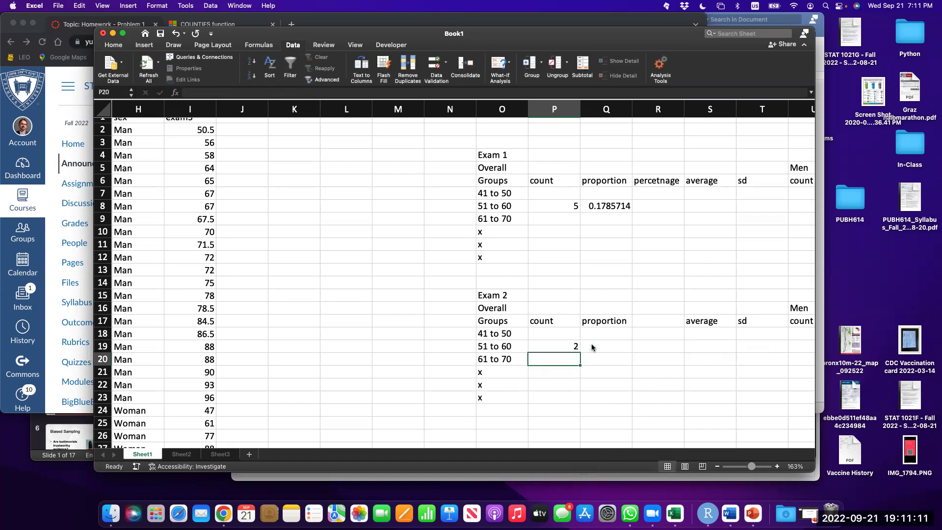
Inspect the Exam 2 count formula in P19 at an enlarged view of 250%
{"action": "key", "text": "Up"}
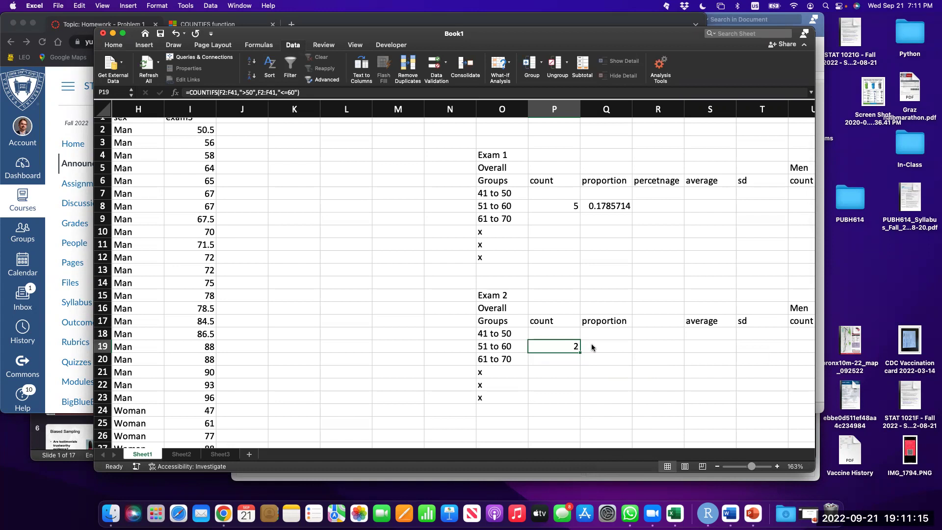
{"action": "double_click", "coordinate": [574, 345]}
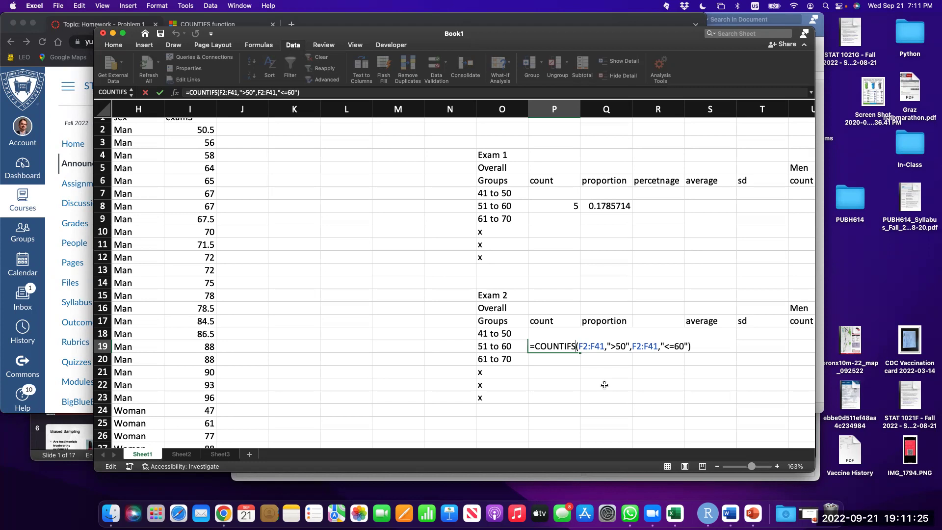
{"action": "scroll", "coordinate": [604, 385], "scroll_direction": "up", "scroll_amount": 3}
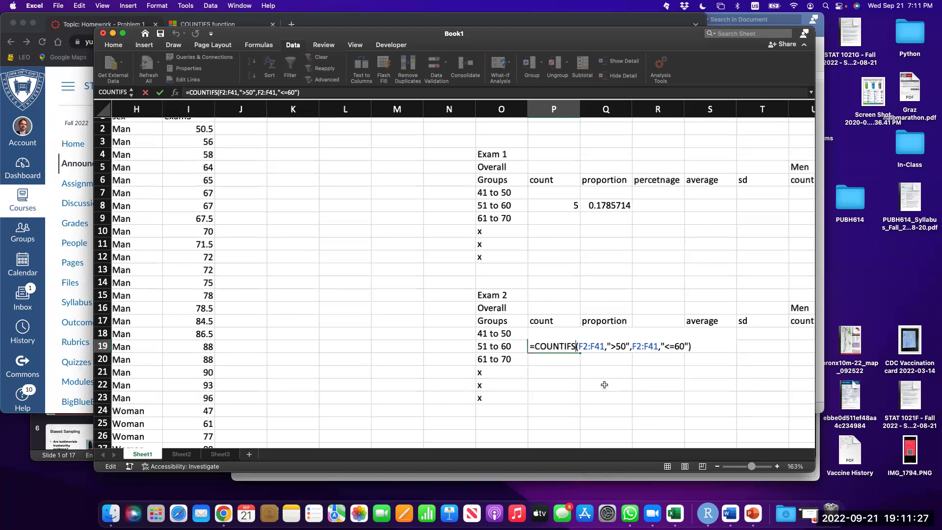
{"action": "scroll", "coordinate": [604, 384], "scroll_direction": "up", "scroll_amount": 5}
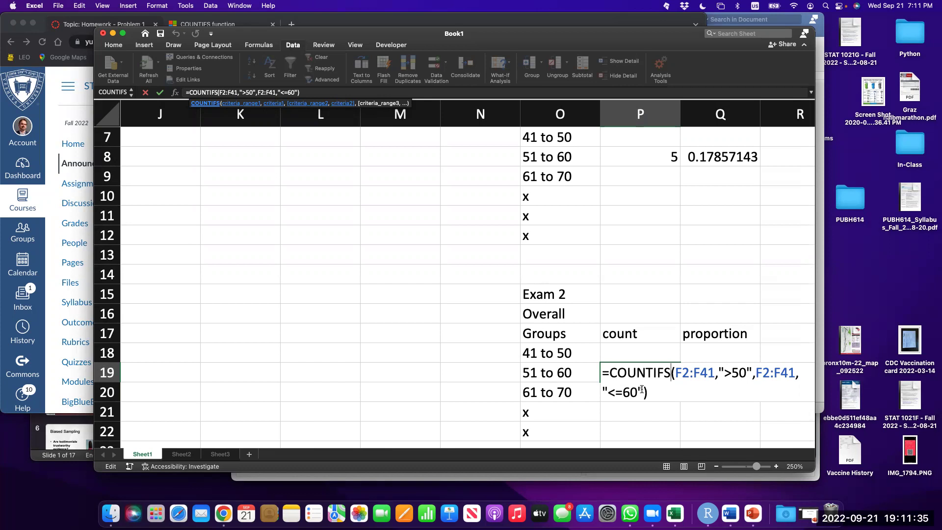
{"action": "key", "text": "Return"}
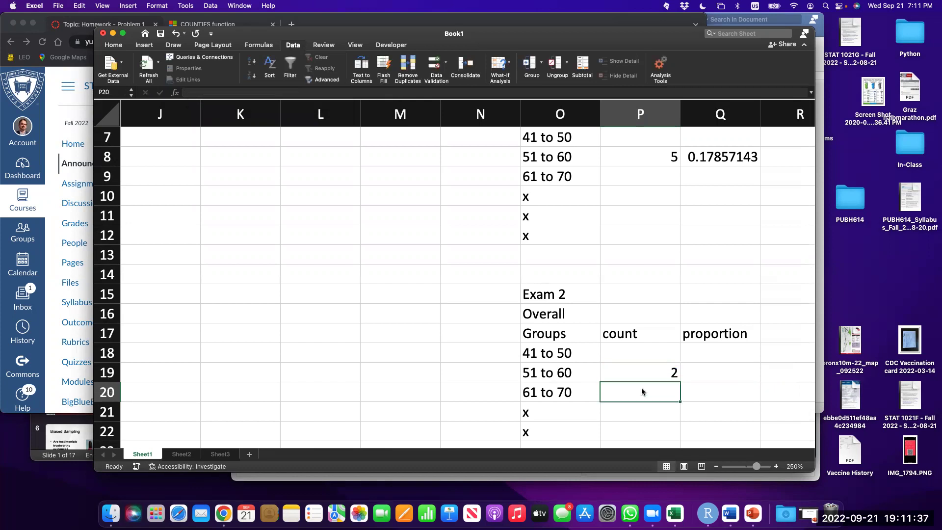
{"action": "key", "text": "Up"}
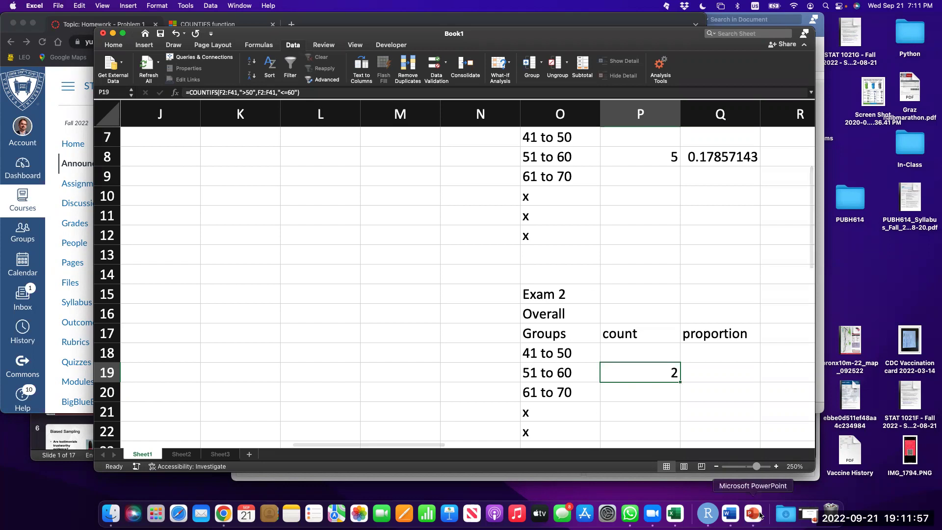
Look over the employee age, time and gender table on Sheet3
{"action": "scroll", "coordinate": [424, 280], "scroll_direction": "right", "scroll_amount": 3}
{"action": "scroll", "coordinate": [424, 281], "scroll_direction": "down", "scroll_amount": 1}
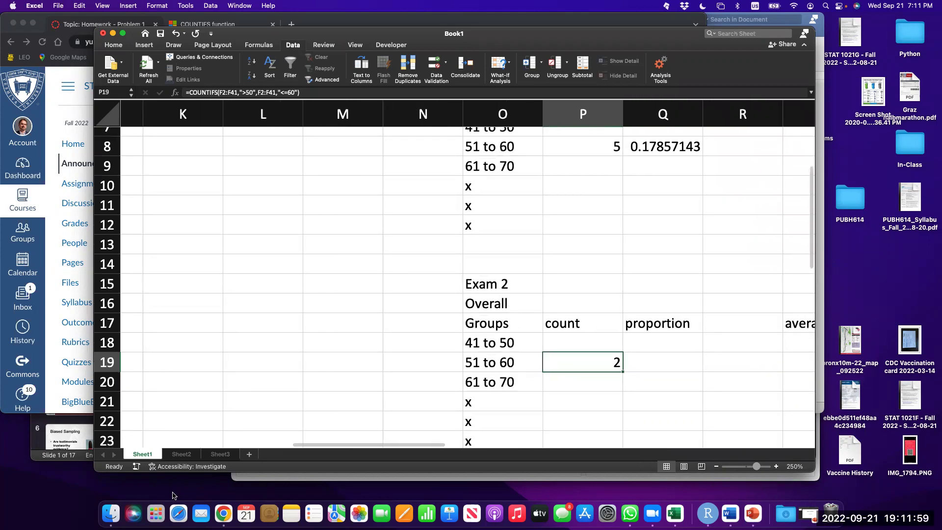
{"action": "left_click", "coordinate": [220, 454]}
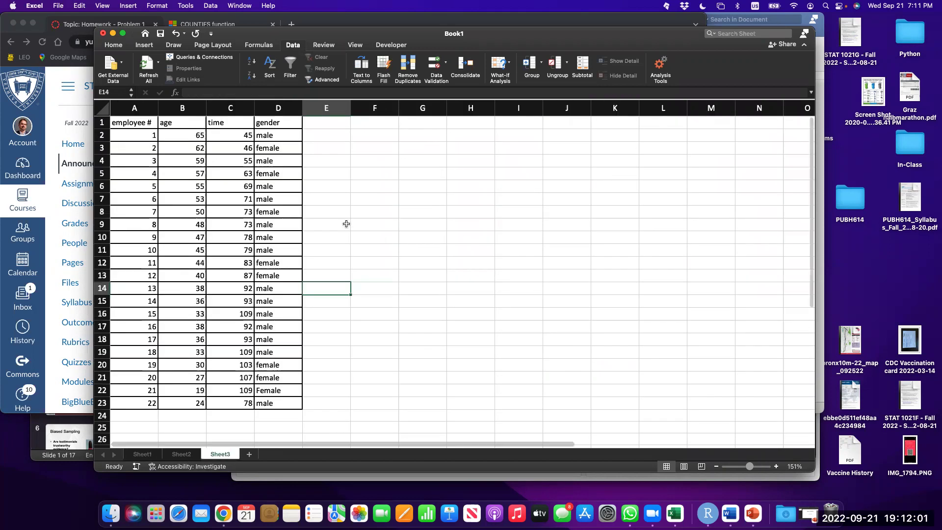
{"action": "left_click", "coordinate": [498, 199]}
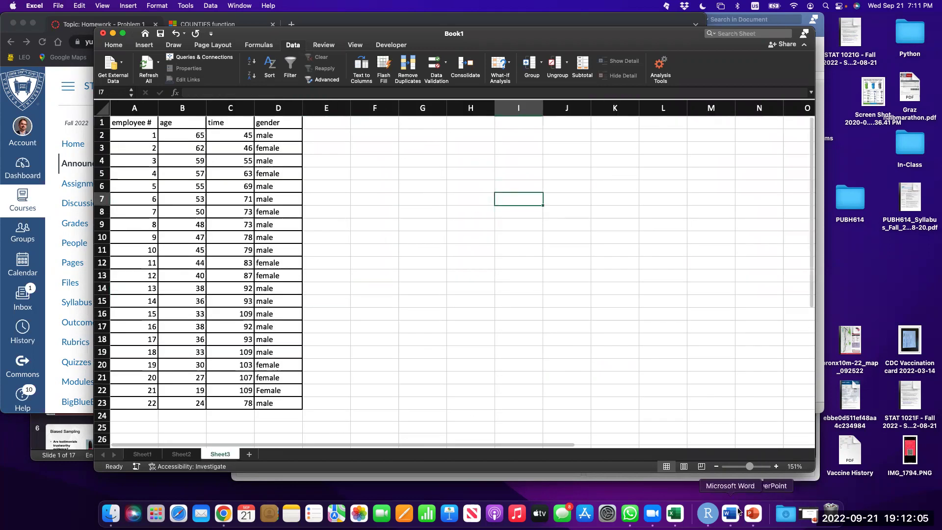
Switch to the STAT-1021 Homework 1 document in Word and review Problem 2, highlighting the proportion, mean age and separate-table tasks
{"action": "key", "text": "super+Tab"}
{"action": "scroll", "coordinate": [463, 236], "scroll_direction": "up", "scroll_amount": 5}
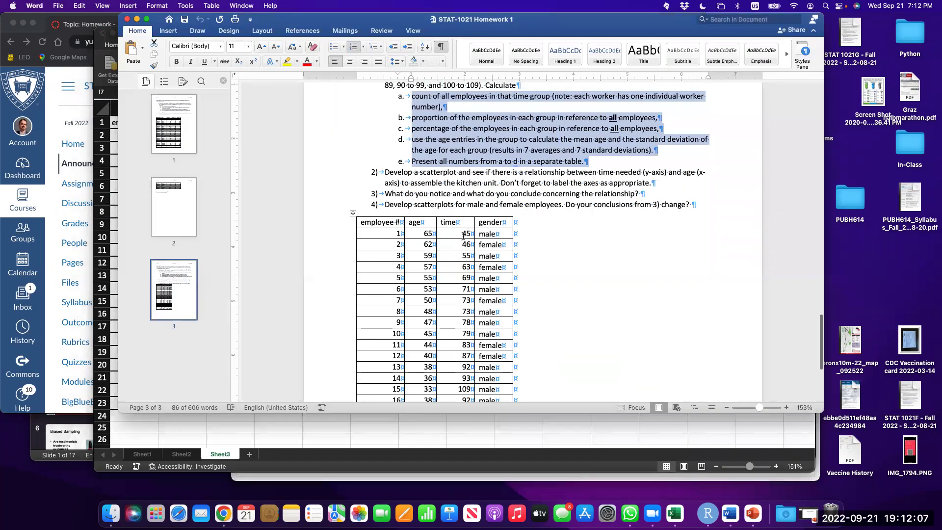
{"action": "scroll", "coordinate": [463, 236], "scroll_direction": "down", "scroll_amount": 8}
{"action": "scroll", "coordinate": [462, 236], "scroll_direction": "up", "scroll_amount": 6}
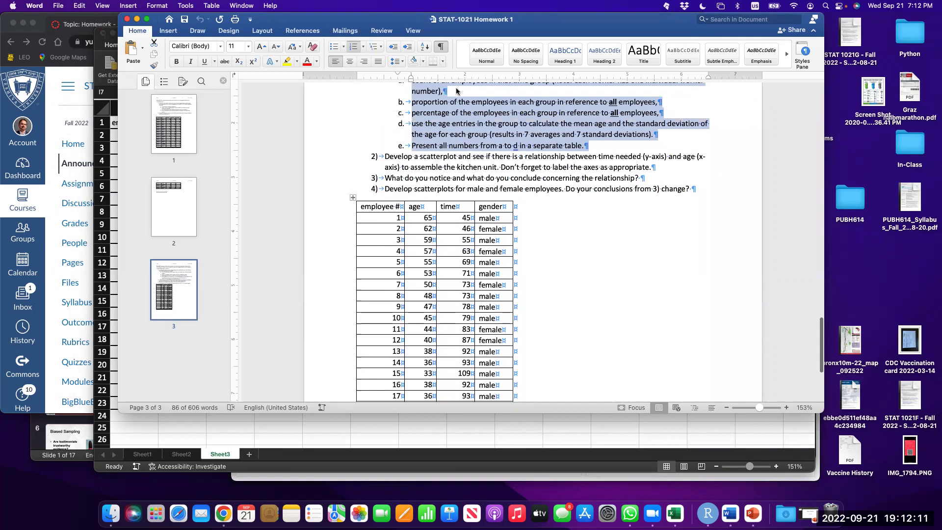
{"action": "scroll", "coordinate": [547, 110], "scroll_direction": "up", "scroll_amount": 3}
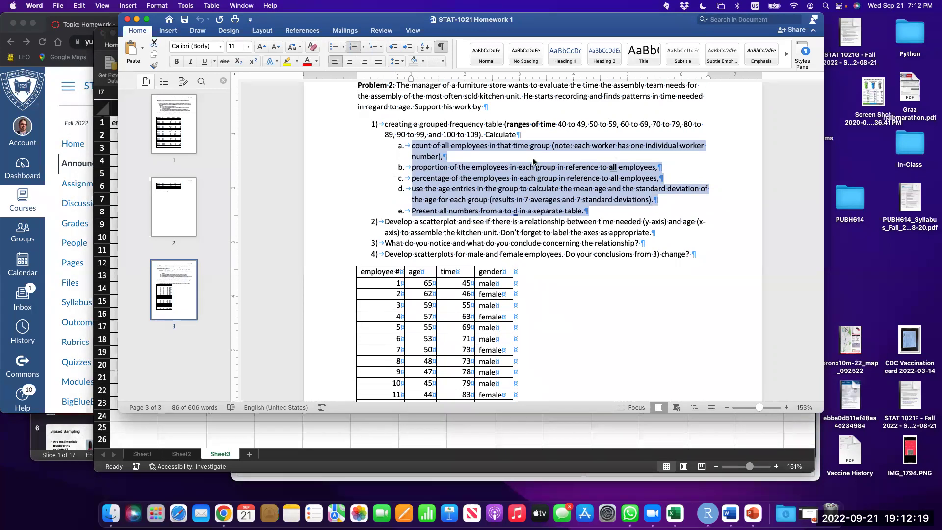
{"action": "left_click", "coordinate": [486, 167]}
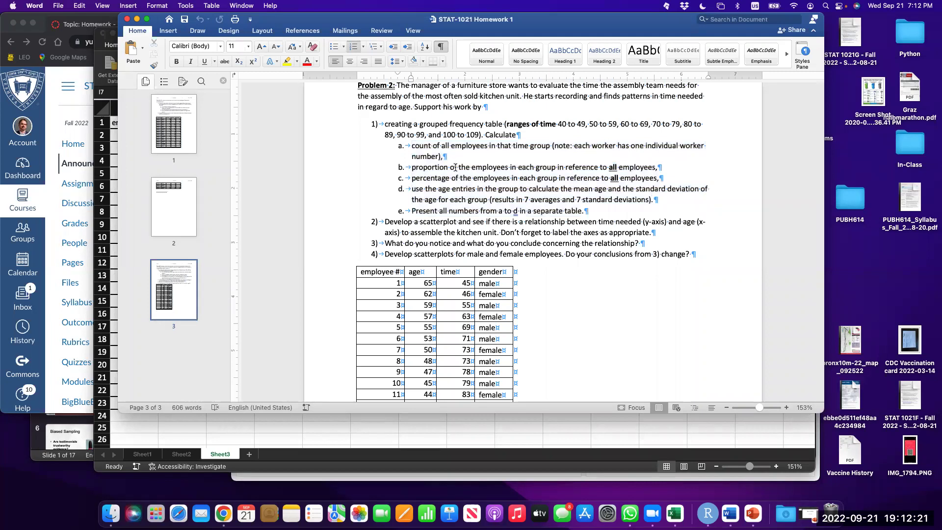
{"action": "left_click_drag", "start_coordinate": [451, 167], "coordinate": [656, 168]}
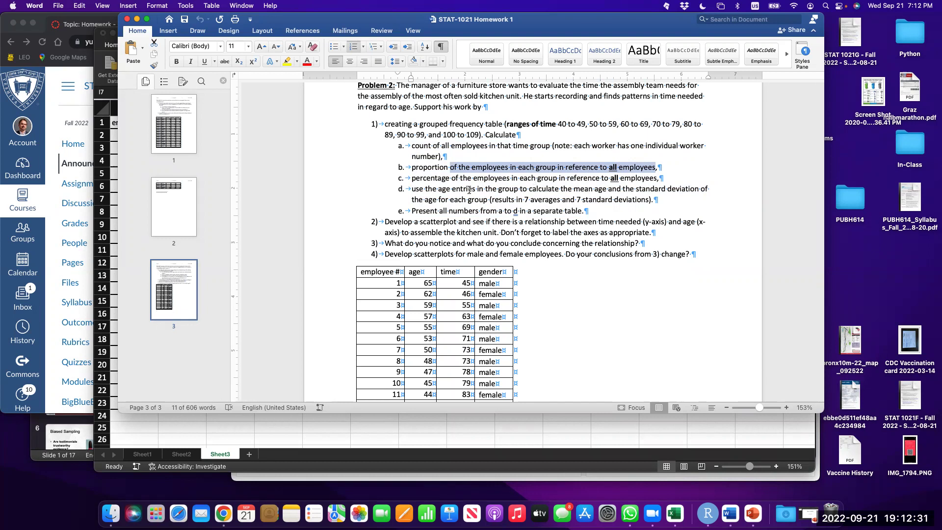
{"action": "left_click_drag", "start_coordinate": [433, 188], "coordinate": [655, 210]}
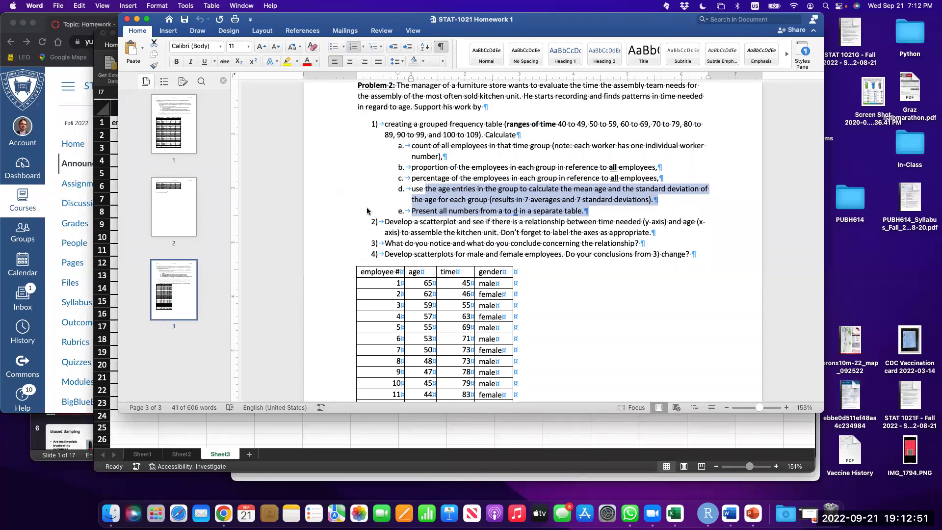
{"action": "left_click", "coordinate": [333, 215]}
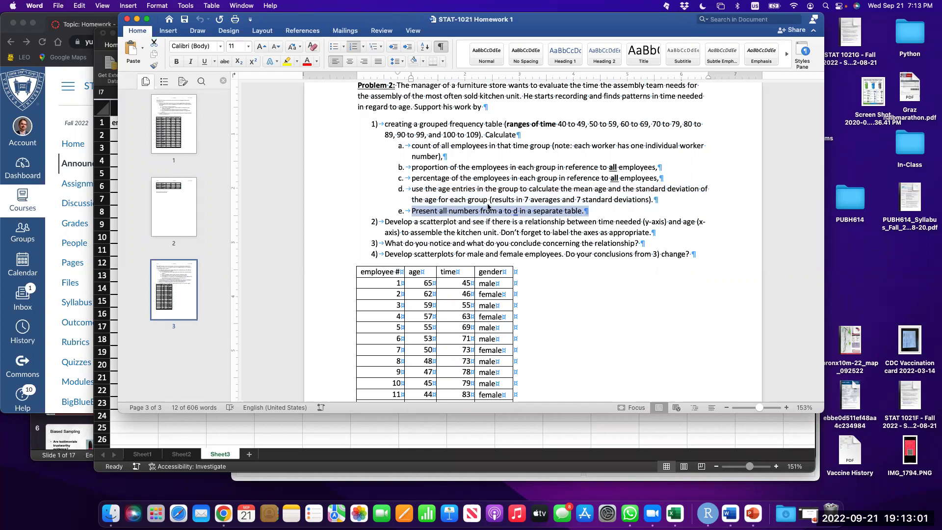
Delete the scatterplot instruction text from item 2 of Problem 2
{"action": "double_click", "coordinate": [342, 239]}
{"action": "left_click_drag", "start_coordinate": [342, 239], "coordinate": [342, 238]}
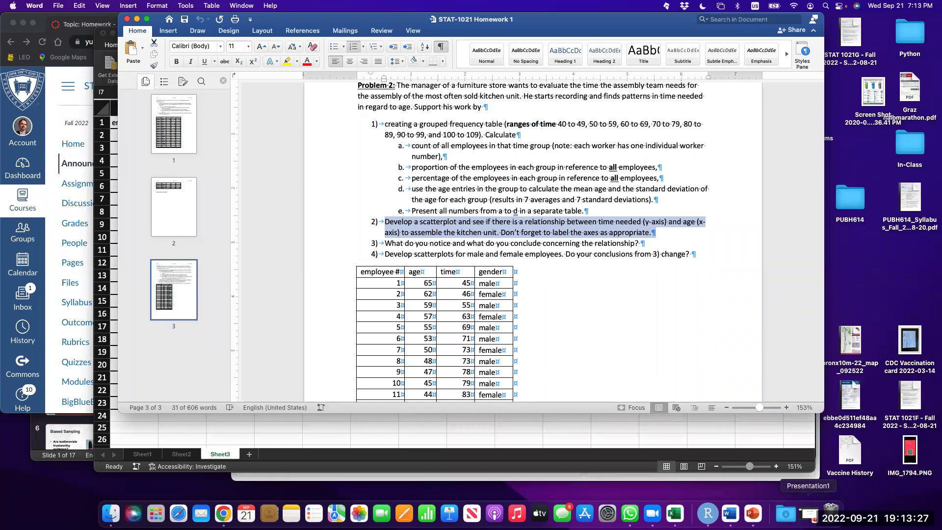
{"action": "key", "text": "BackSpace"}
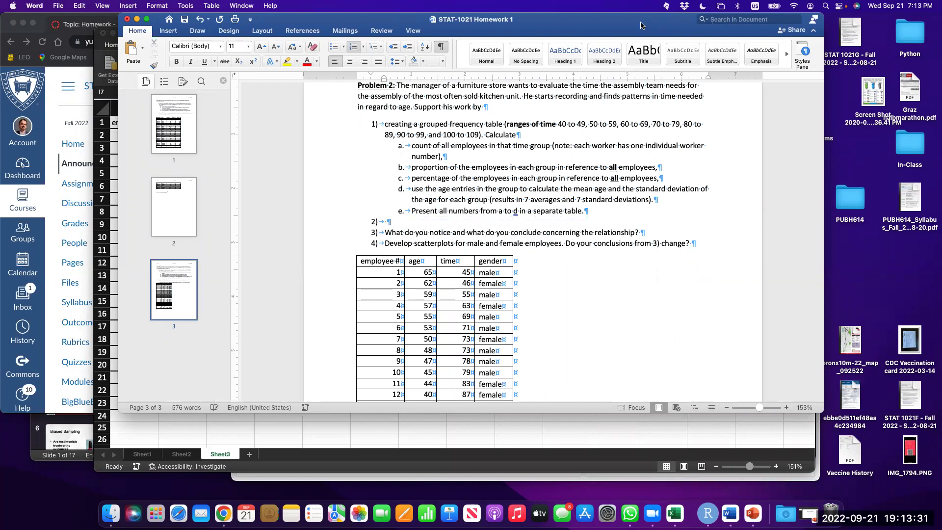
Switch to PowerPoint and start the slide show of the Chapter 5 Sampling and Probability presentation
{"action": "left_click", "coordinate": [753, 514]}
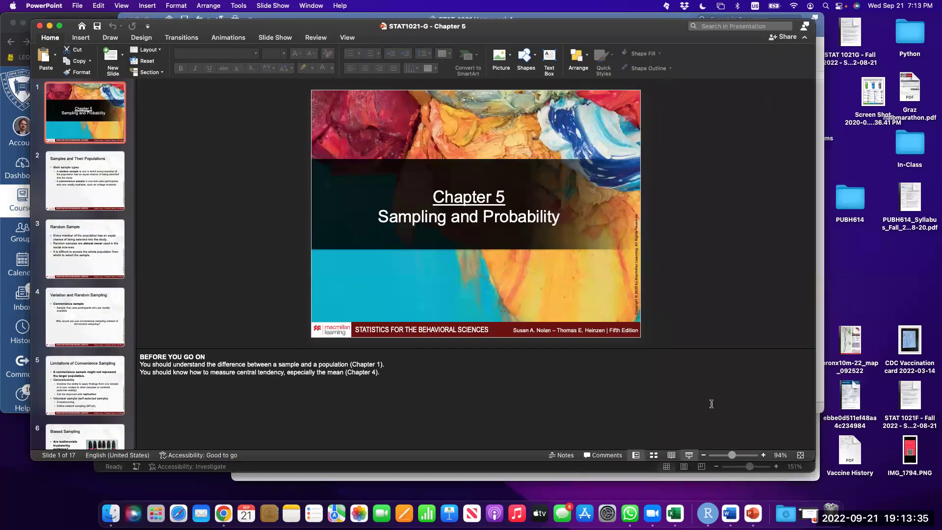
{"action": "left_click", "coordinate": [689, 456]}
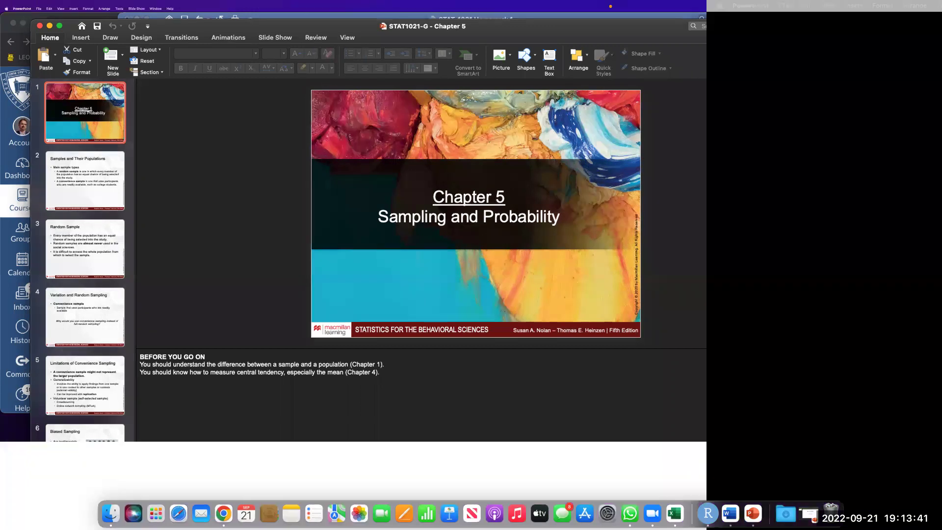